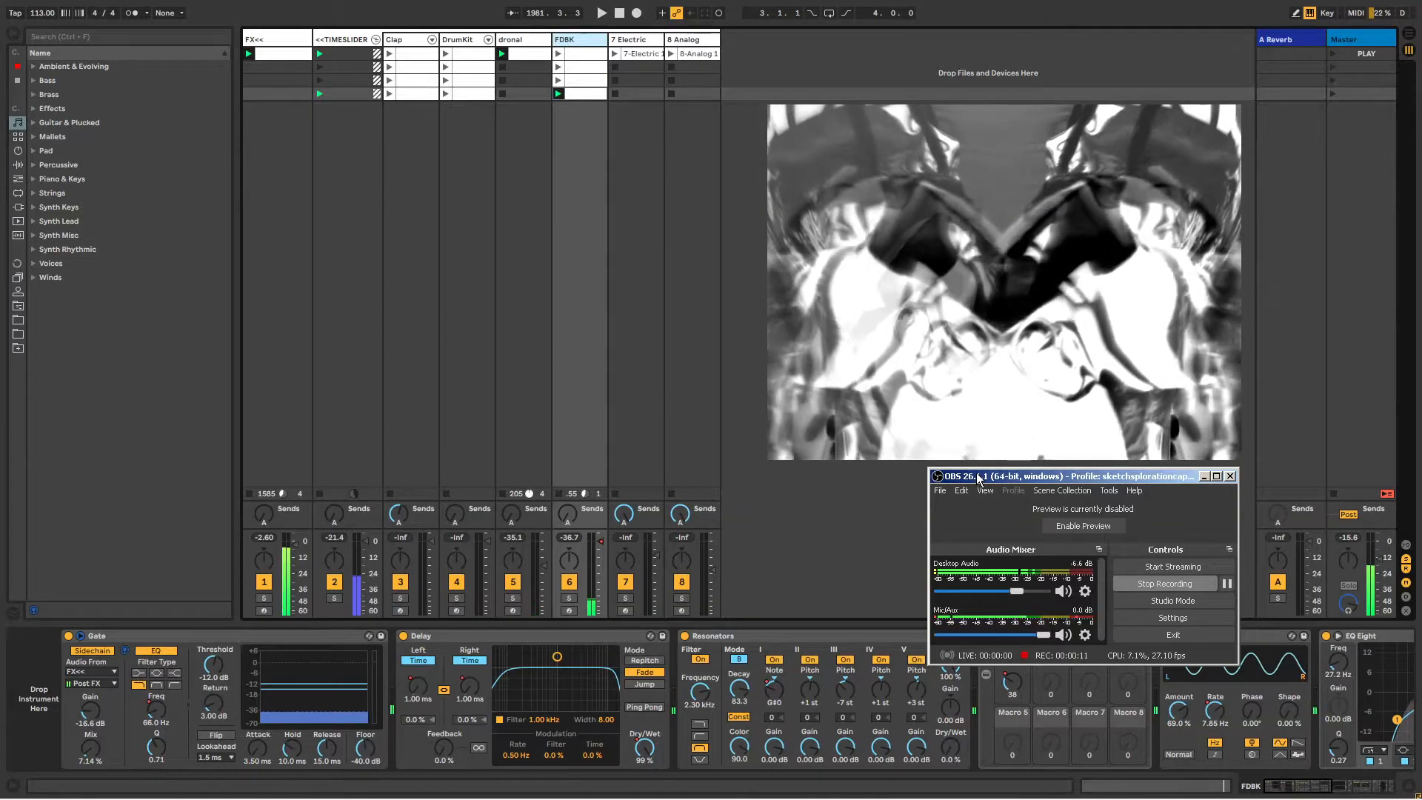
# Enable the OBS preview and disable it again
pyautogui.moveTo(1008, 478)
pyautogui.mouseDown()
pyautogui.moveTo(976, 478)
pyautogui.moveTo(1021, 484)
pyautogui.mouseUp()
pyautogui.click(1071, 531)
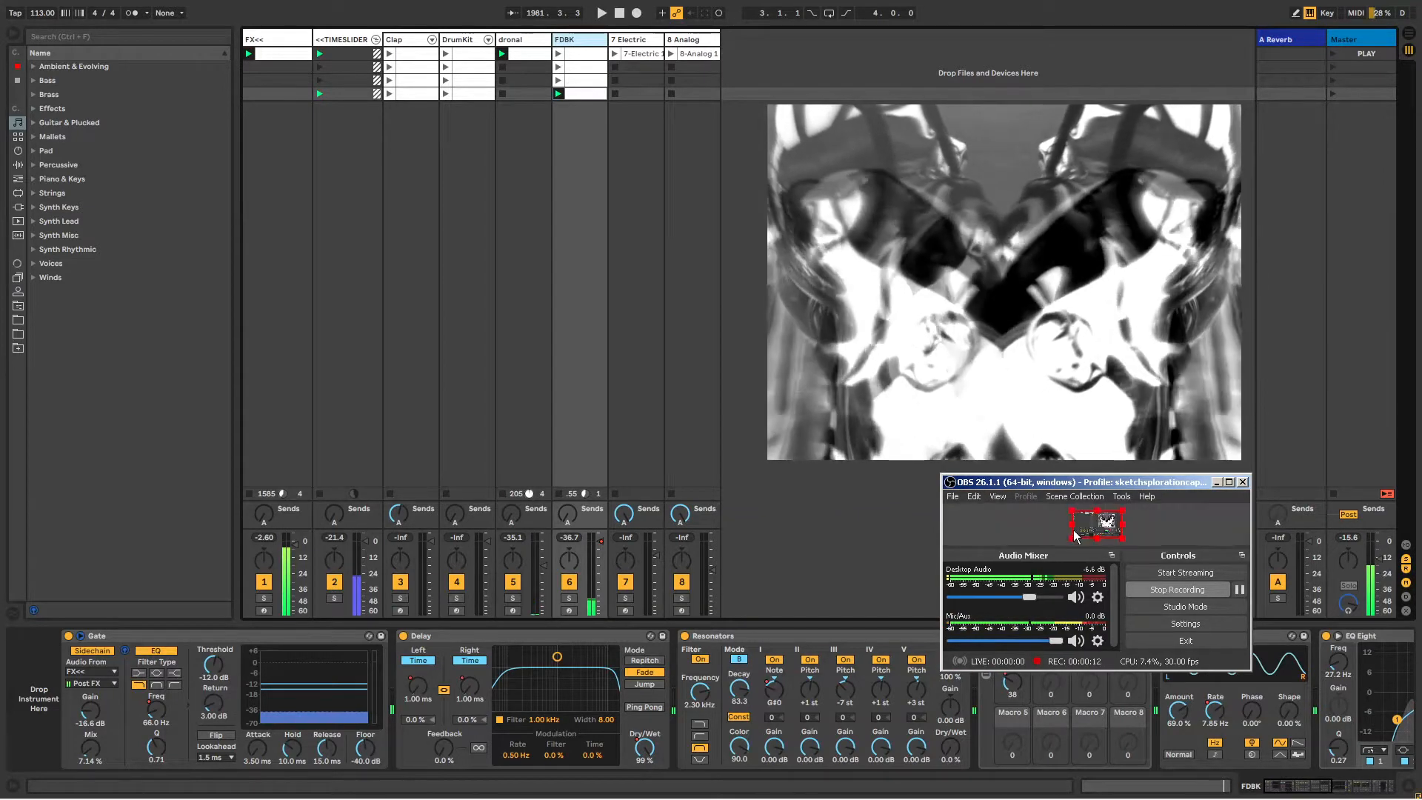
pyautogui.rightClick(1022, 518)
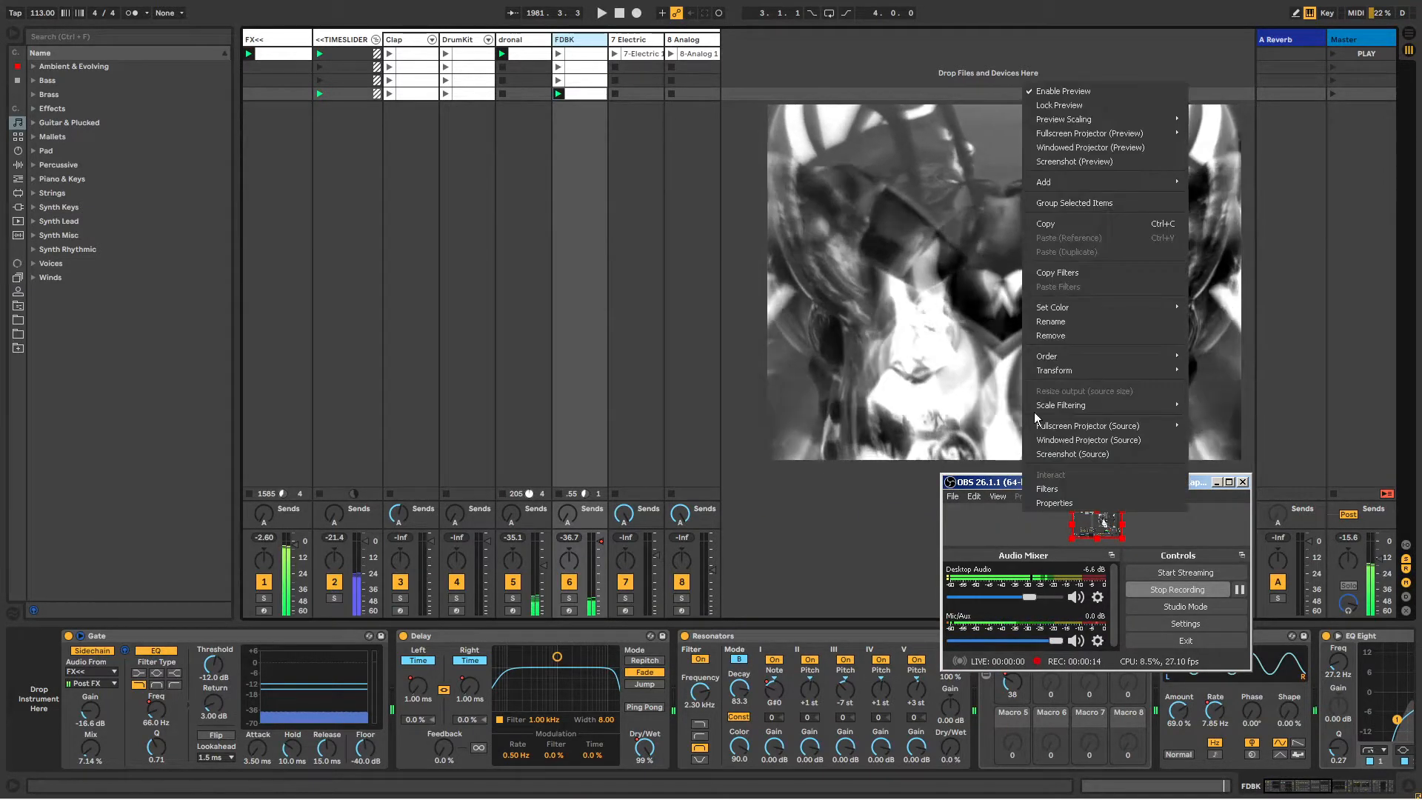
pyautogui.click(1066, 89)
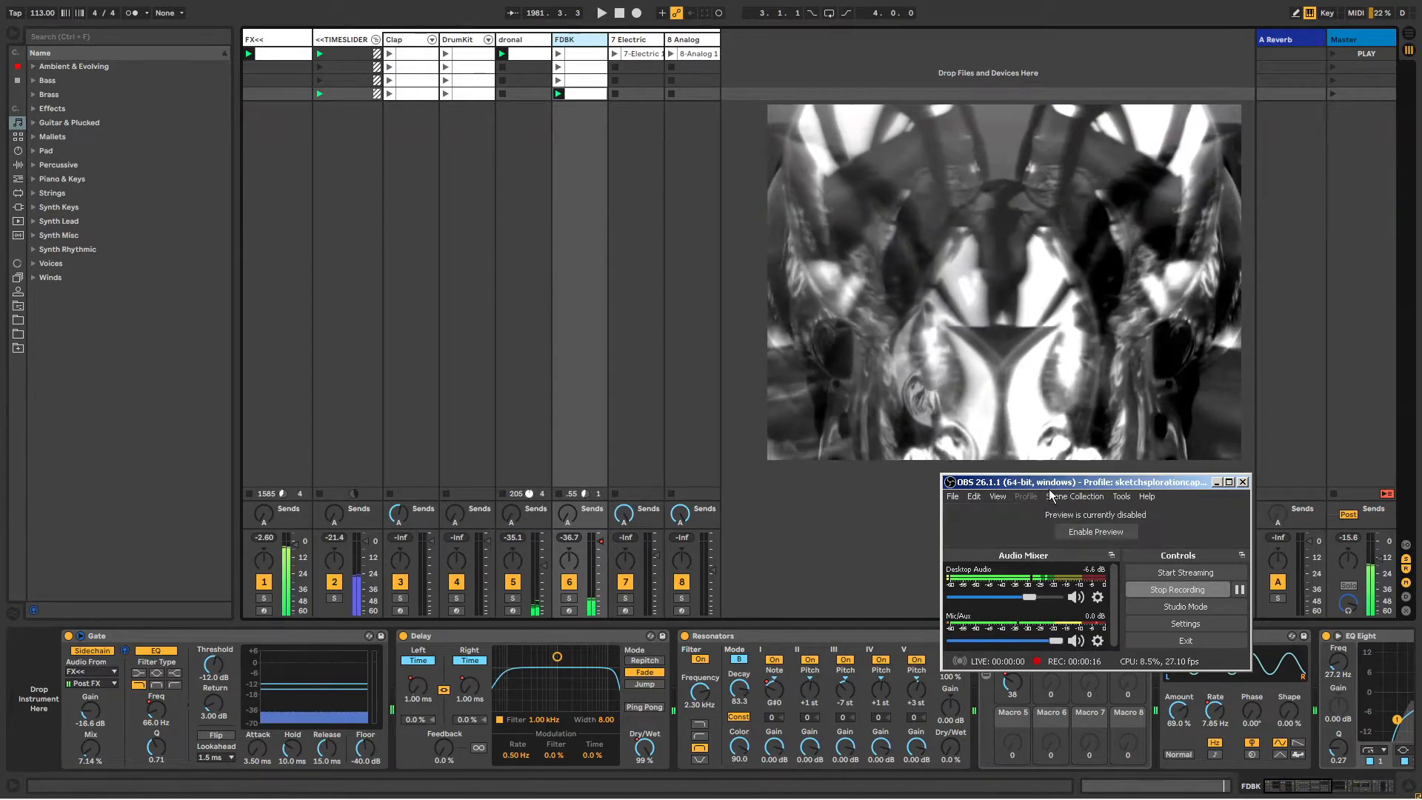
pyautogui.moveTo(1048, 482); pyautogui.dragTo(1039, 478)
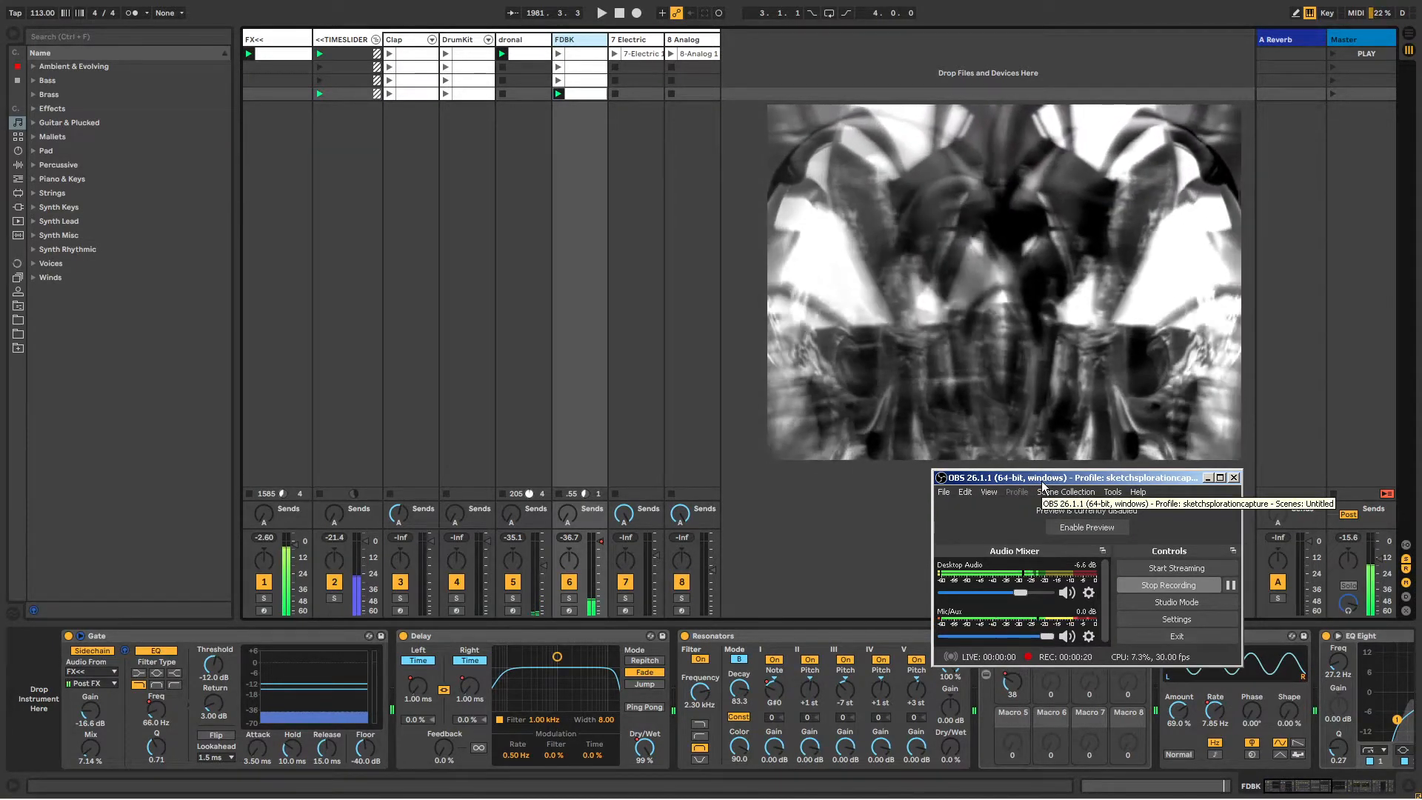
pyautogui.moveTo(1035, 482); pyautogui.dragTo(1029, 484)
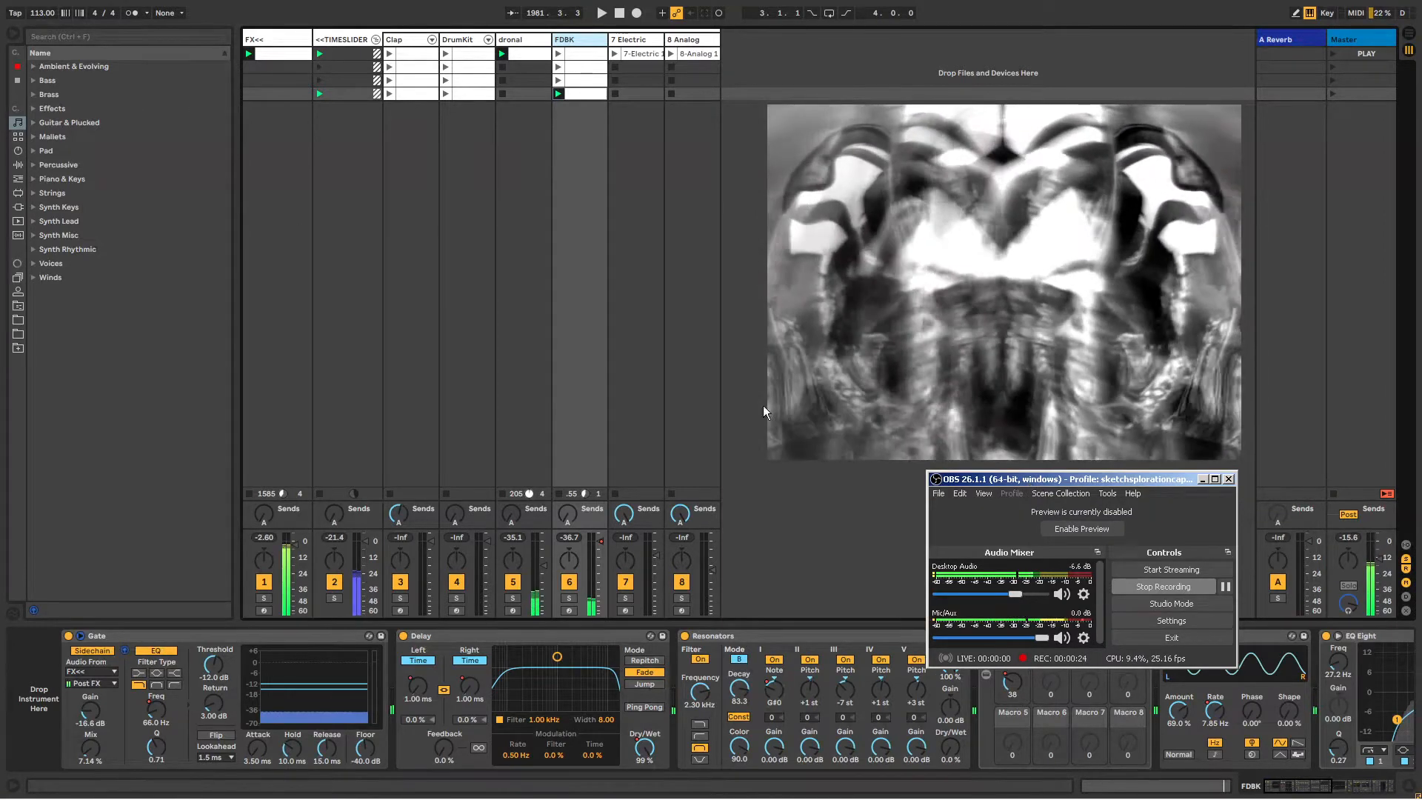
pyautogui.moveTo(1018, 482); pyautogui.dragTo(1022, 480)
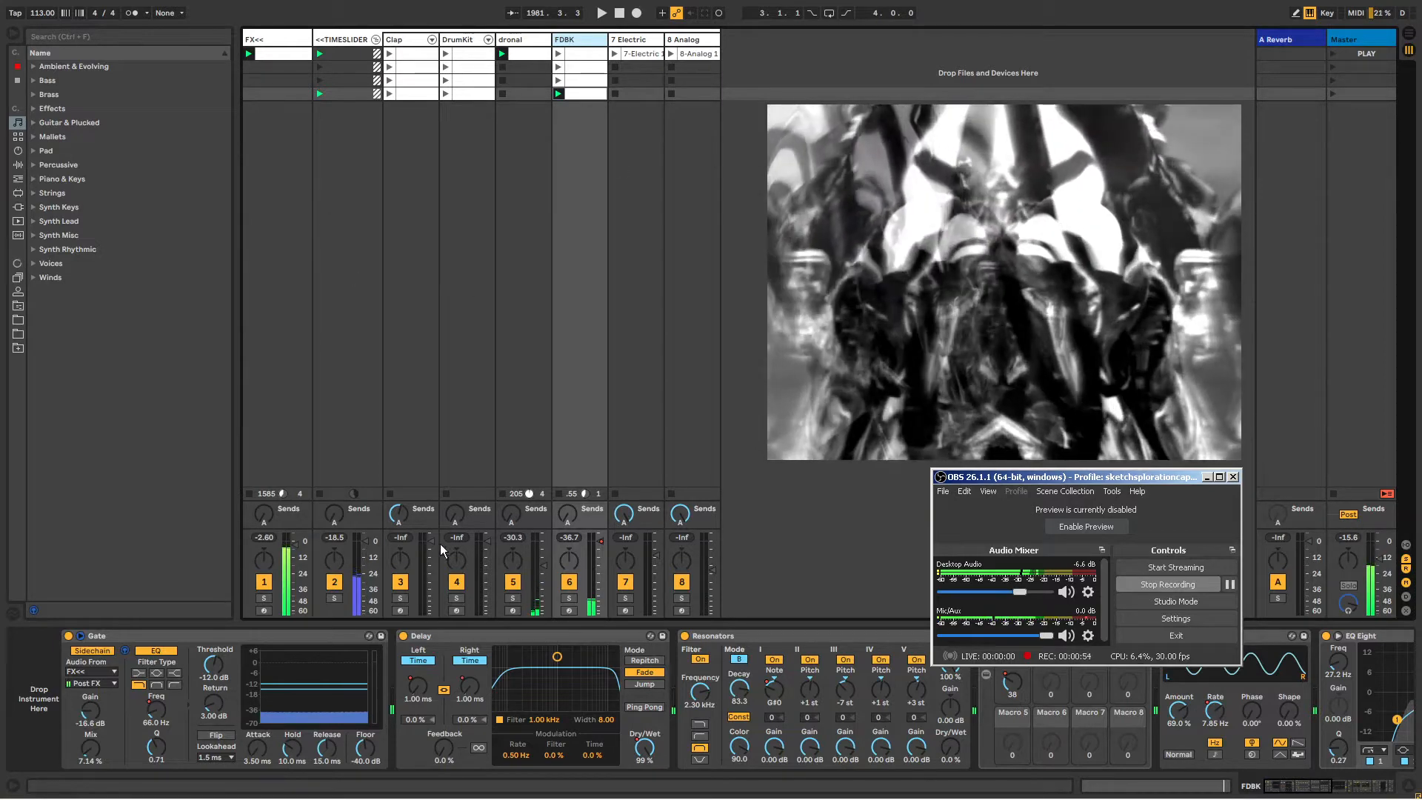
# Mute the dronal, FDBK, Electric and Analog tracks, and disable the Audio Effect Rack and OTT on the FX<< track
pyautogui.click(503, 579)
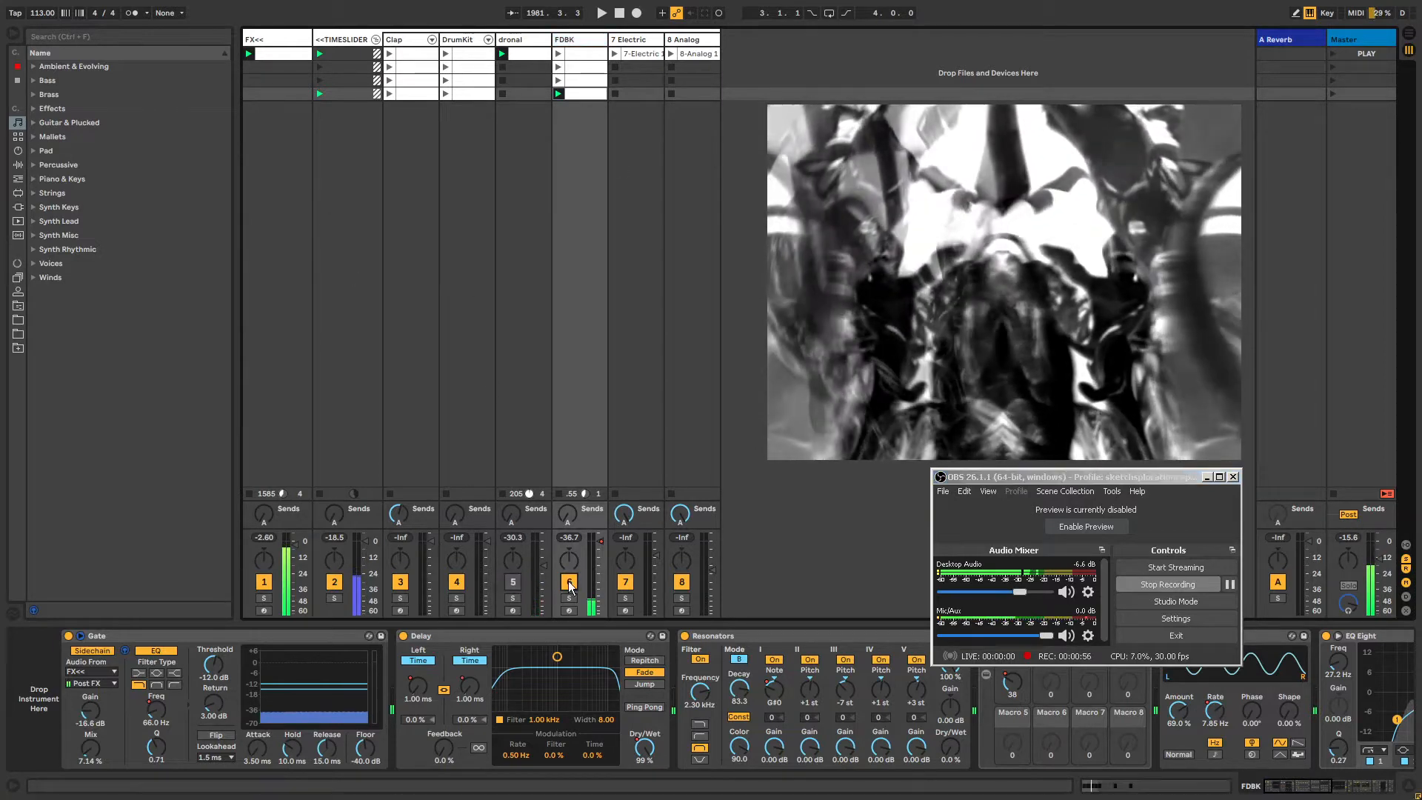
pyautogui.click(289, 41)
pyautogui.click(69, 636)
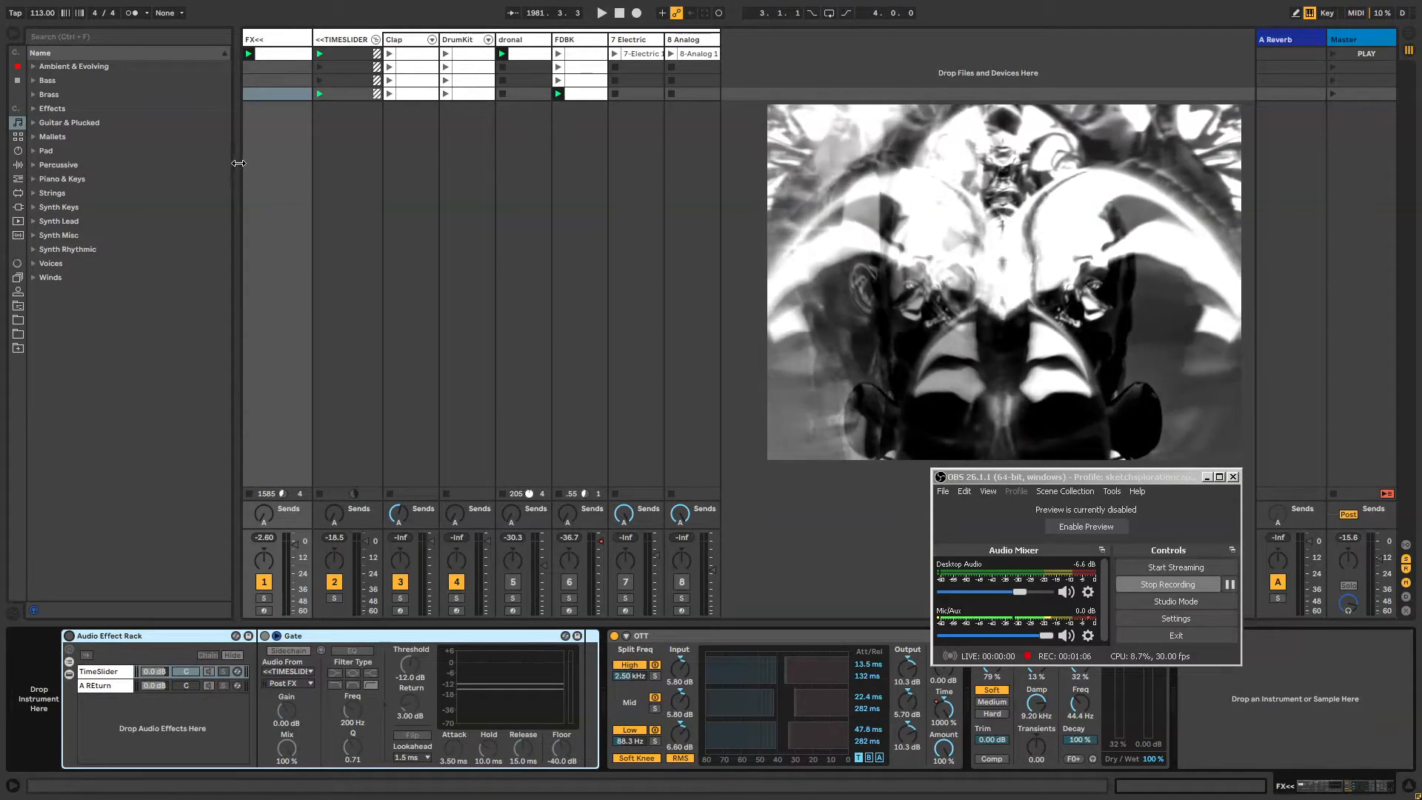
pyautogui.click(700, 636)
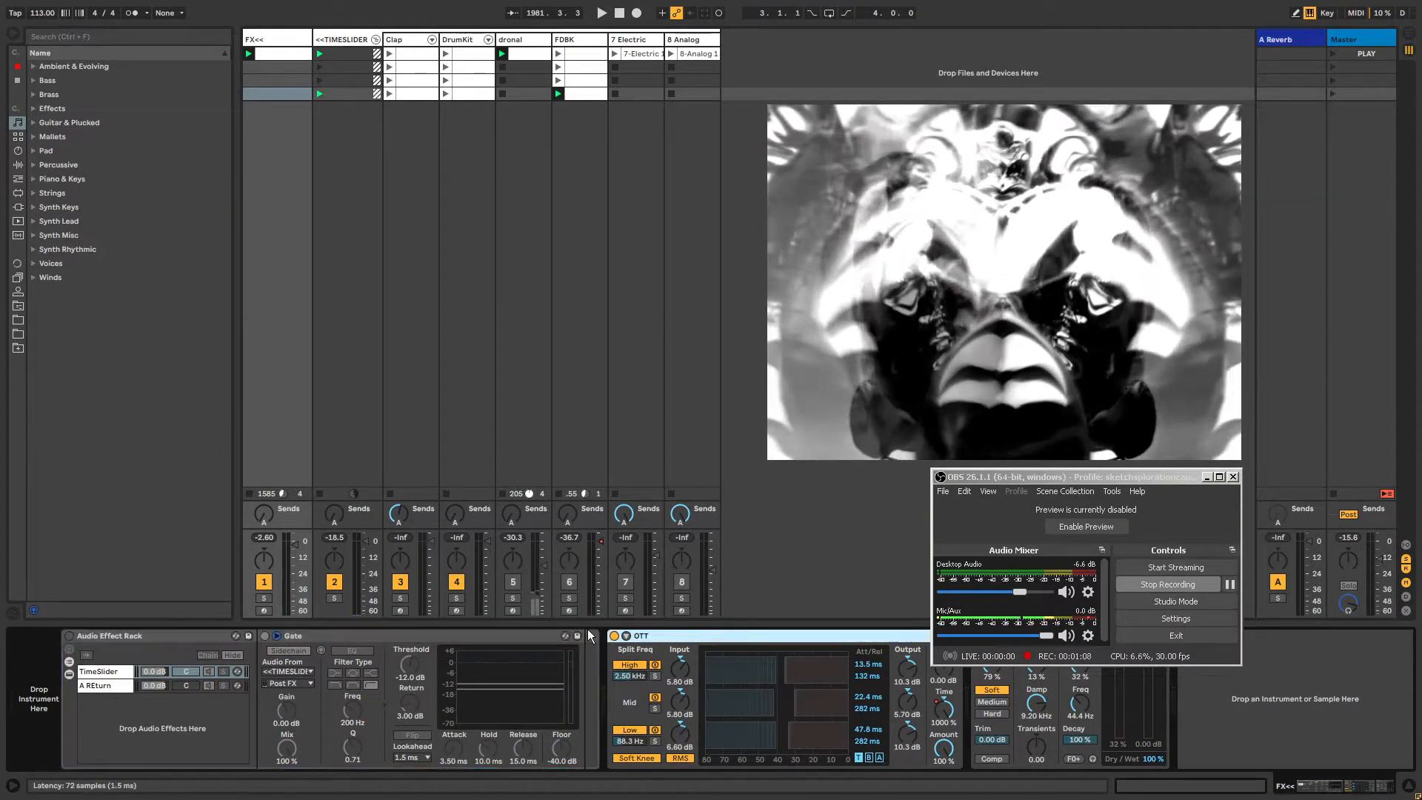
pyautogui.click(613, 636)
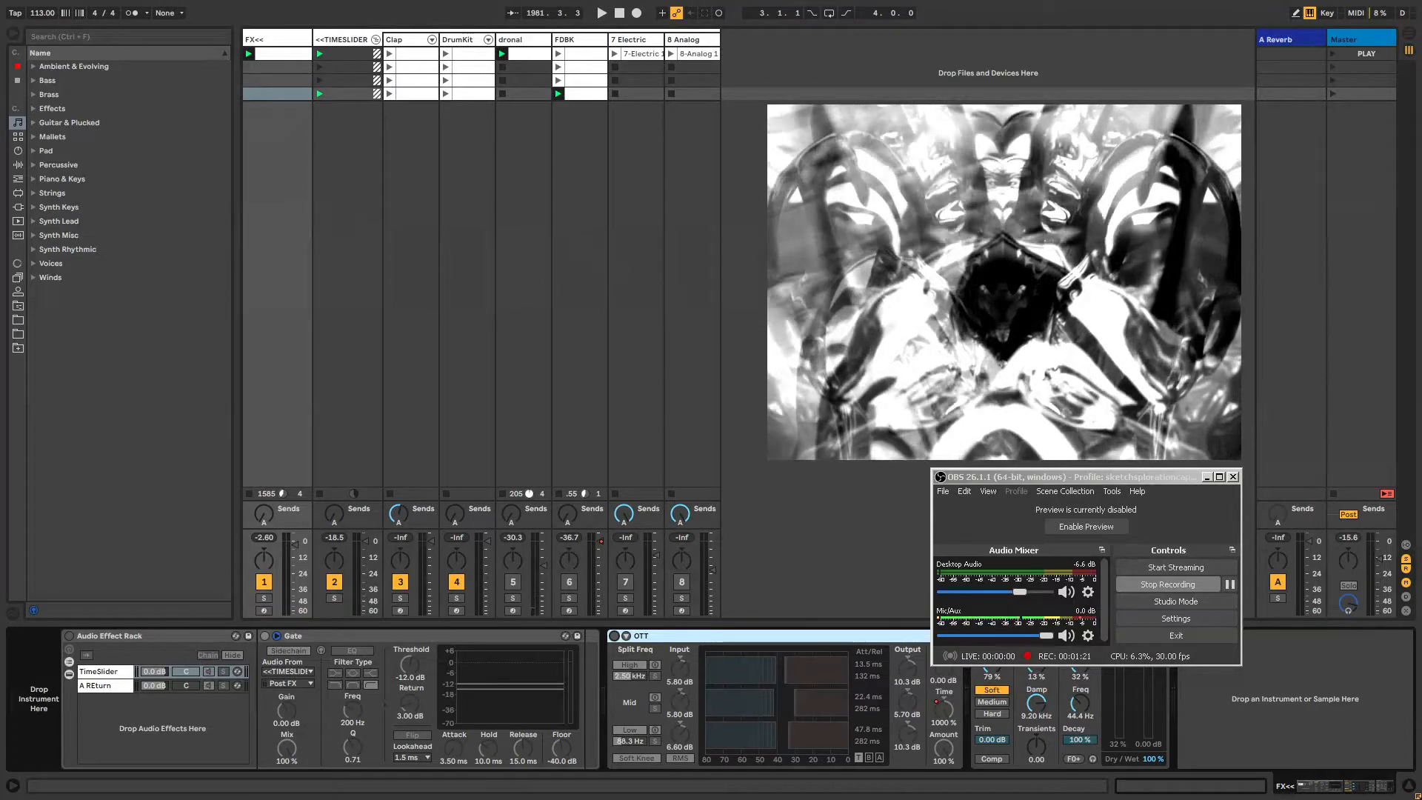
pyautogui.click(1005, 479)
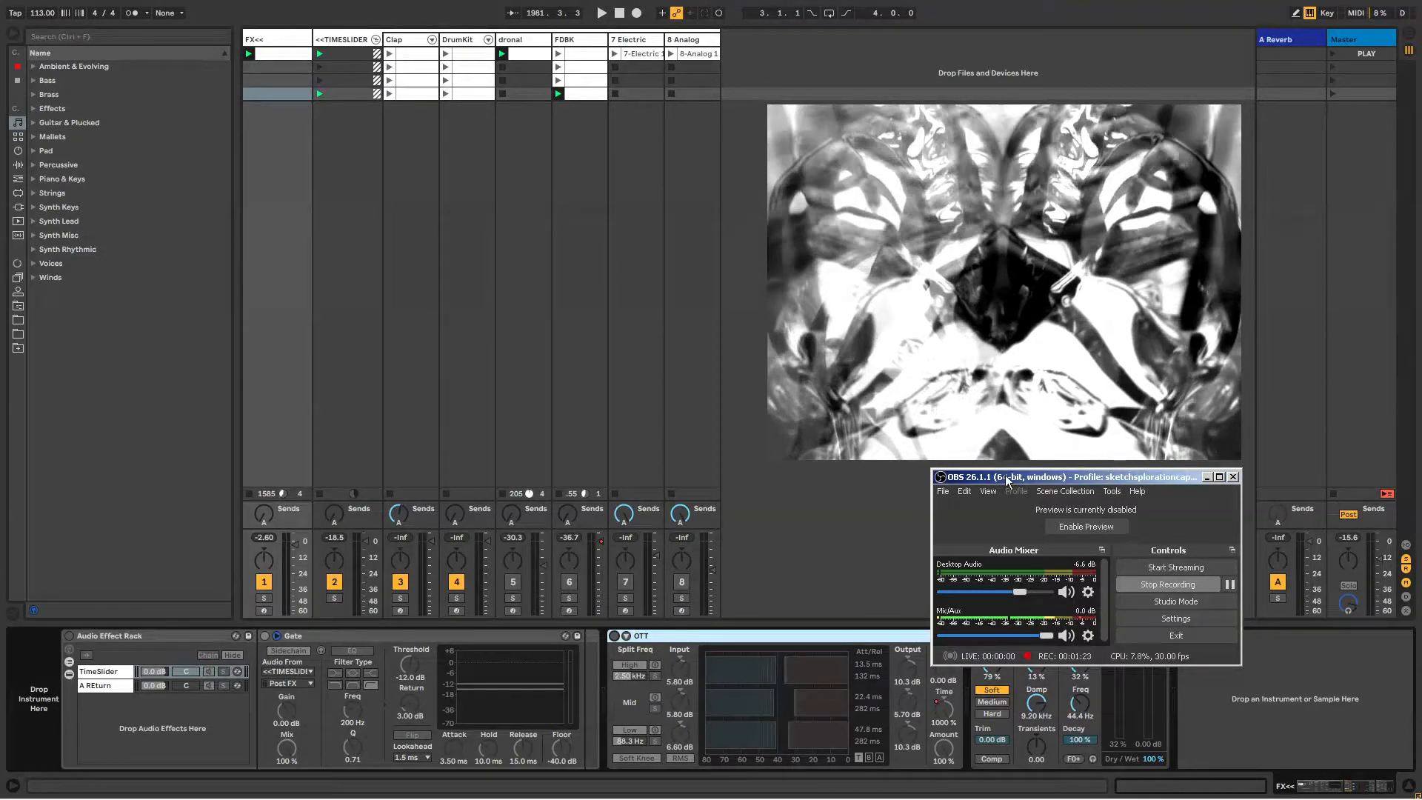
pyautogui.moveTo(1005, 479); pyautogui.dragTo(1005, 474)
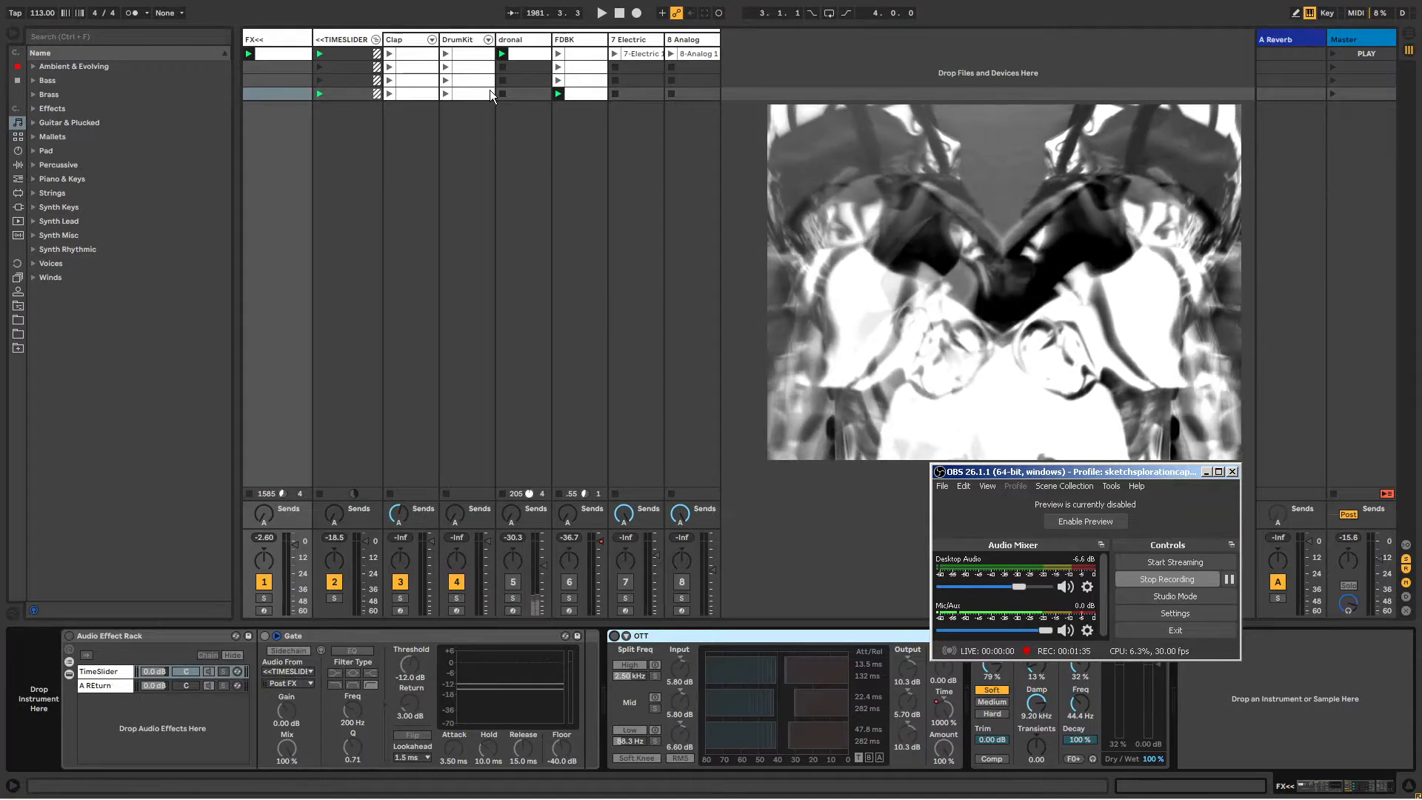
# Stop the dronal clip and launch the first clips of the DrumKit and Clap tracks
pyautogui.click(503, 66)
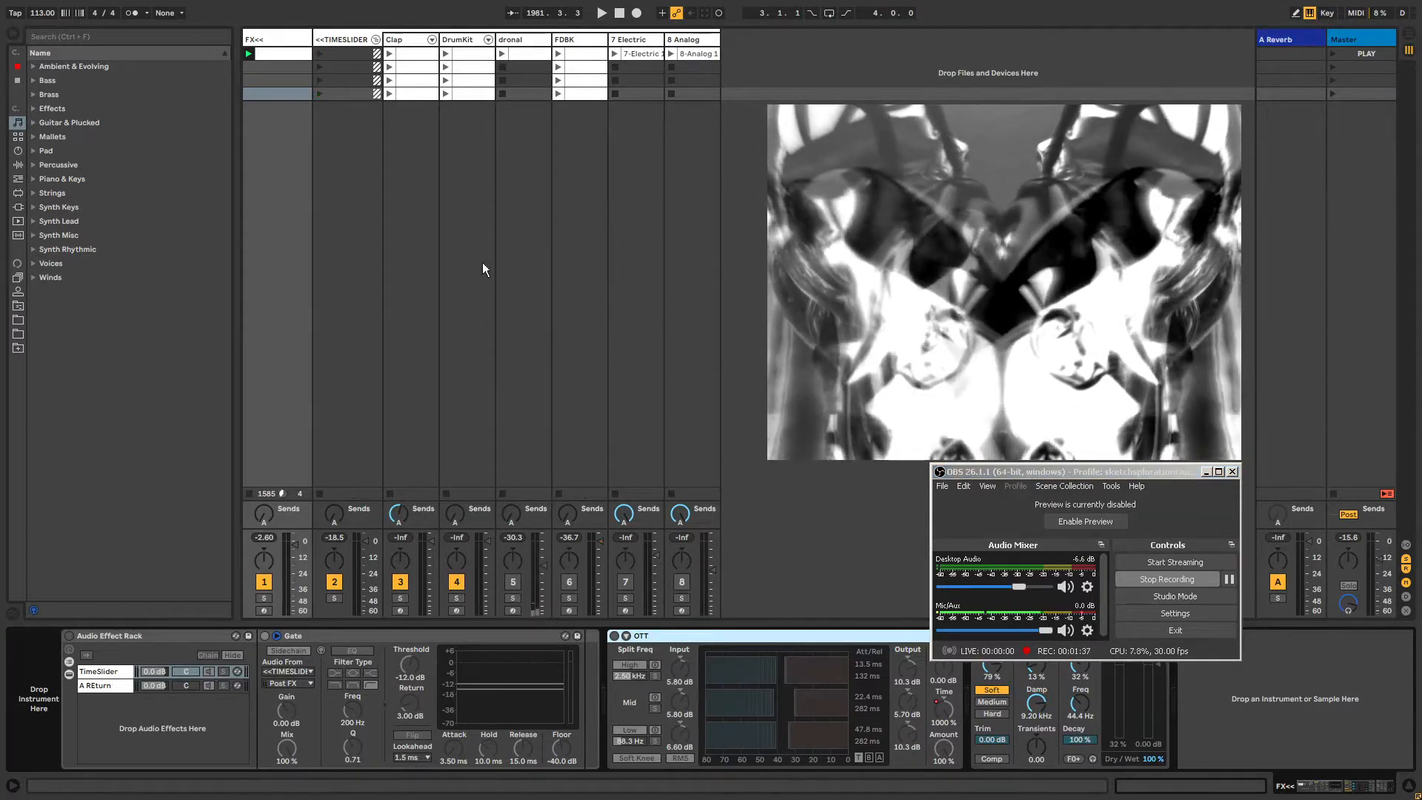
pyautogui.click(445, 53)
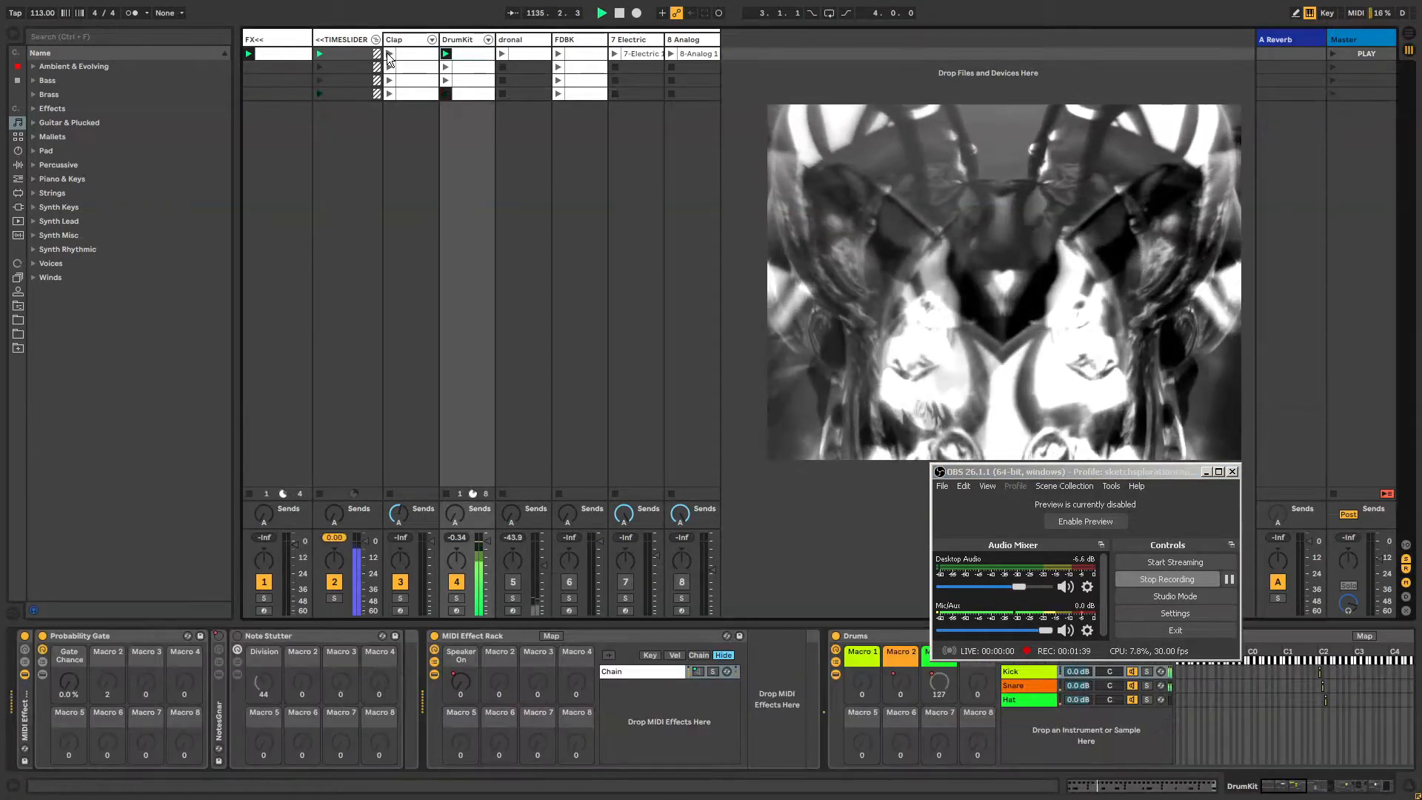
pyautogui.click(387, 53)
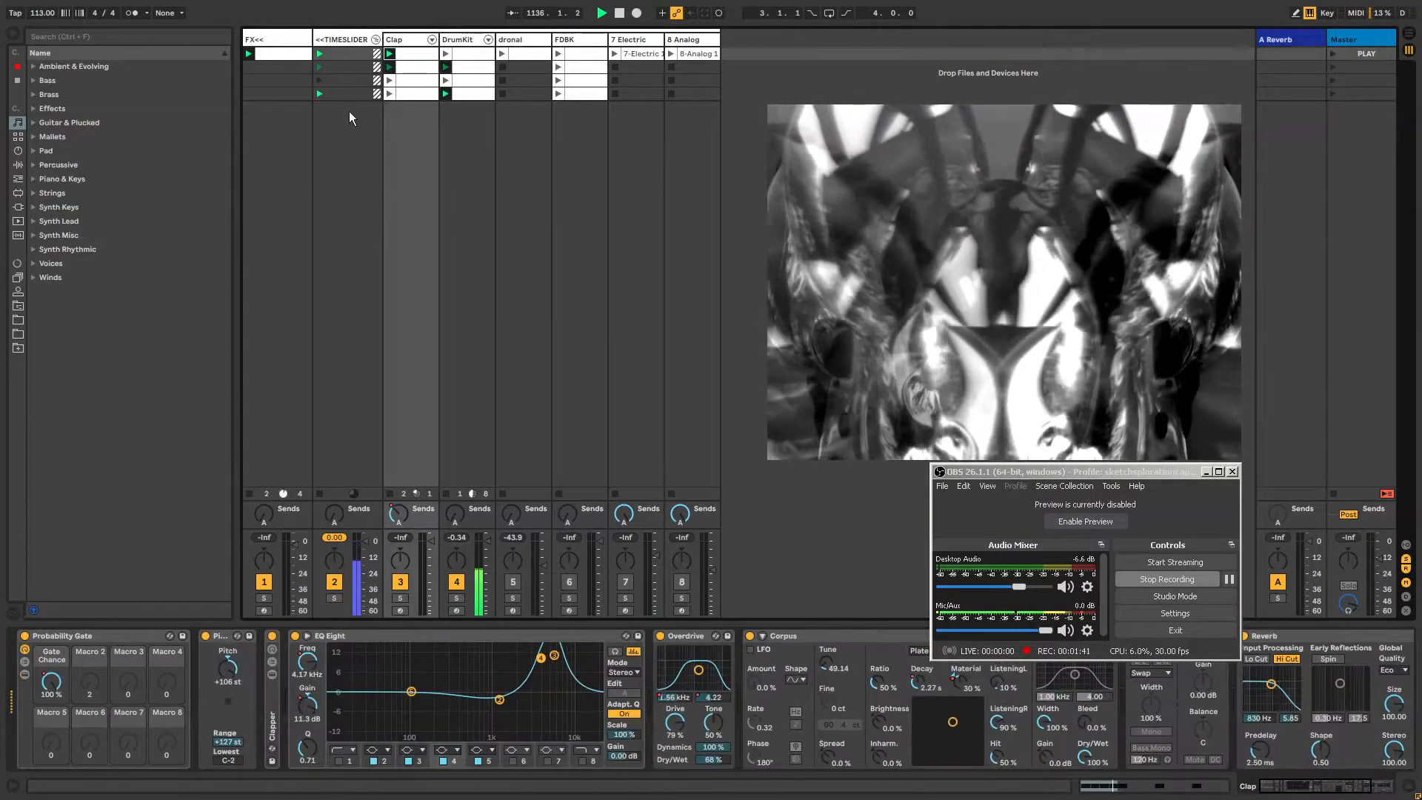
# Turn on the Audio Effect Rack on the FX<< track
pyautogui.click(274, 34)
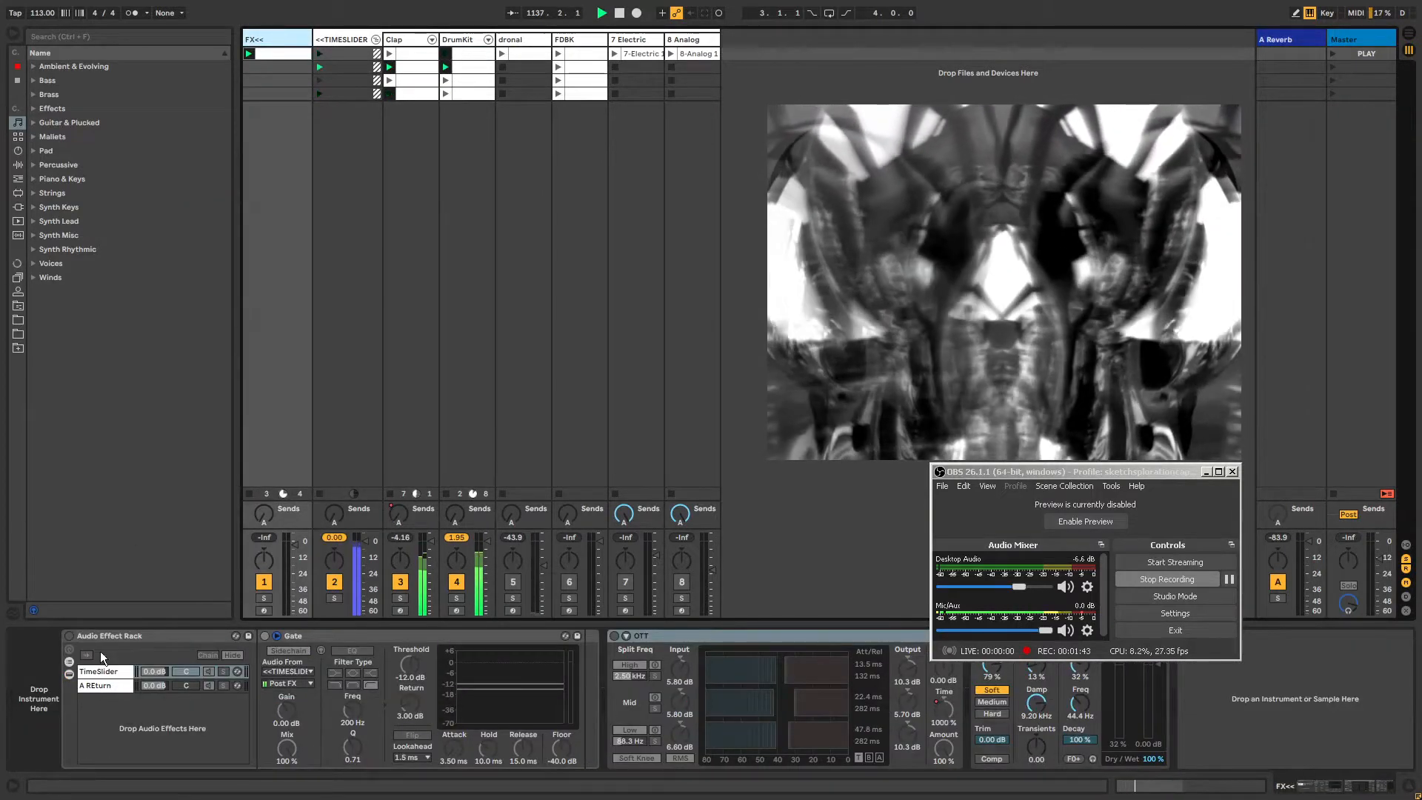
pyautogui.click(69, 635)
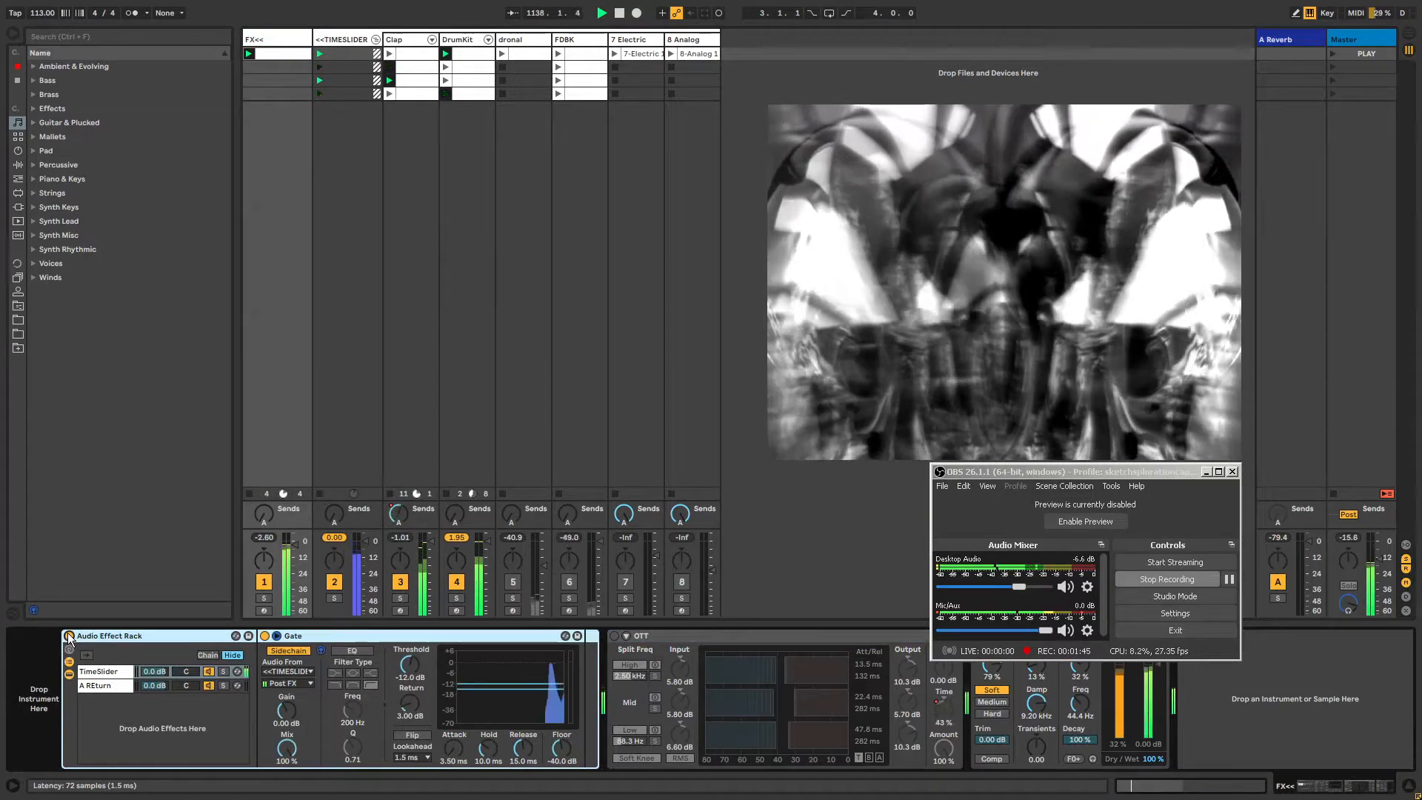
# Examine the DrumKit track's device chain, from its MIDI effect racks through the Drums rack and Operator to Grain Delay
pyautogui.click(465, 41)
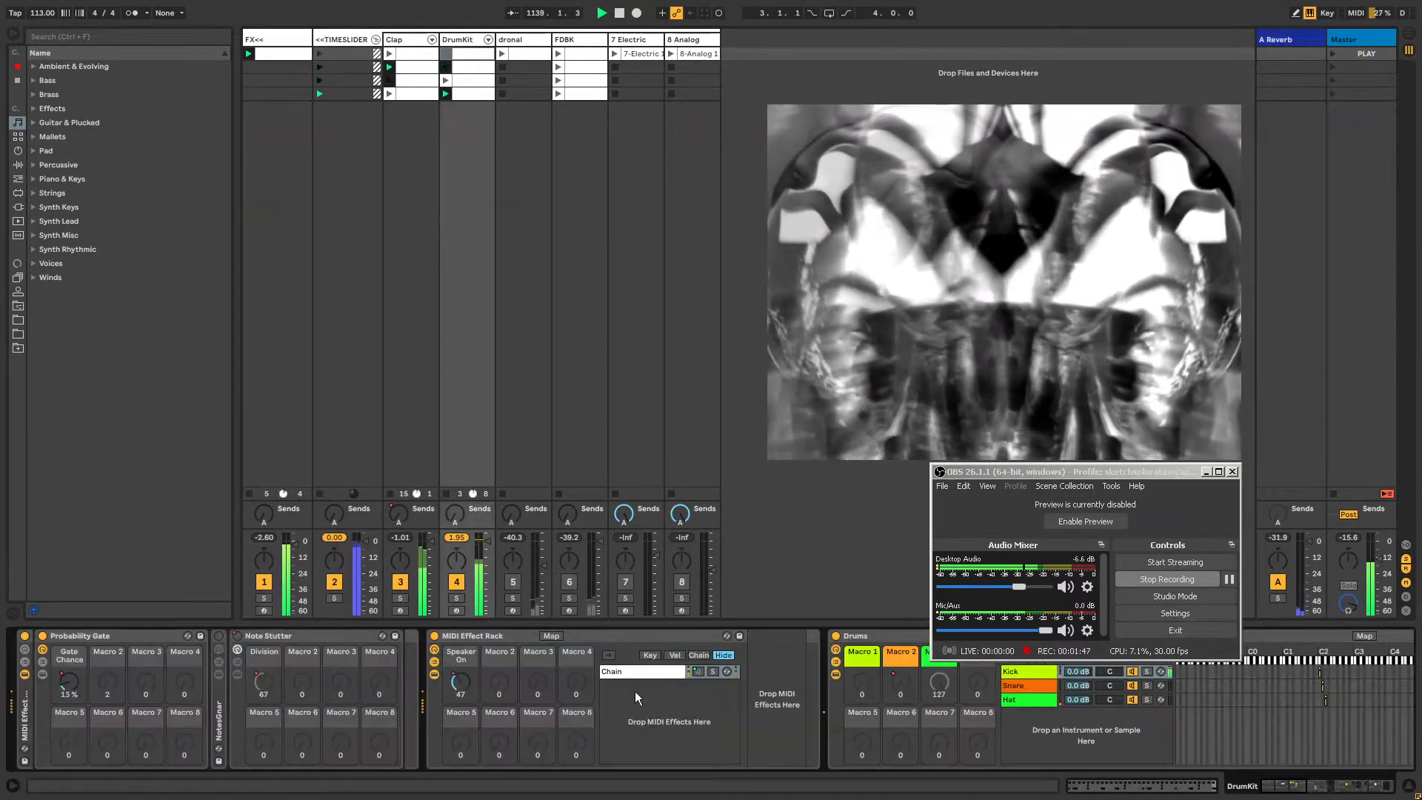
pyautogui.click(1305, 791)
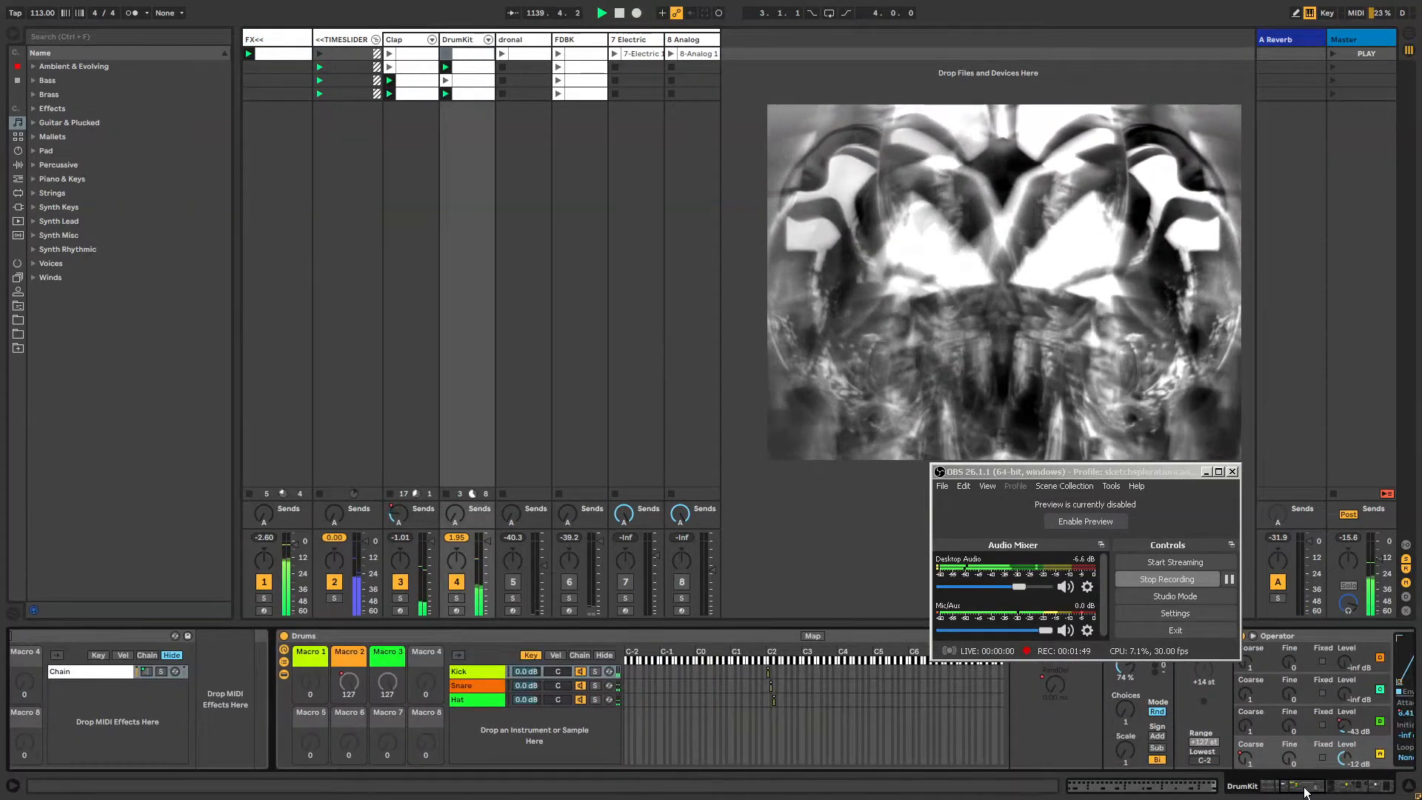
pyautogui.click(1304, 791)
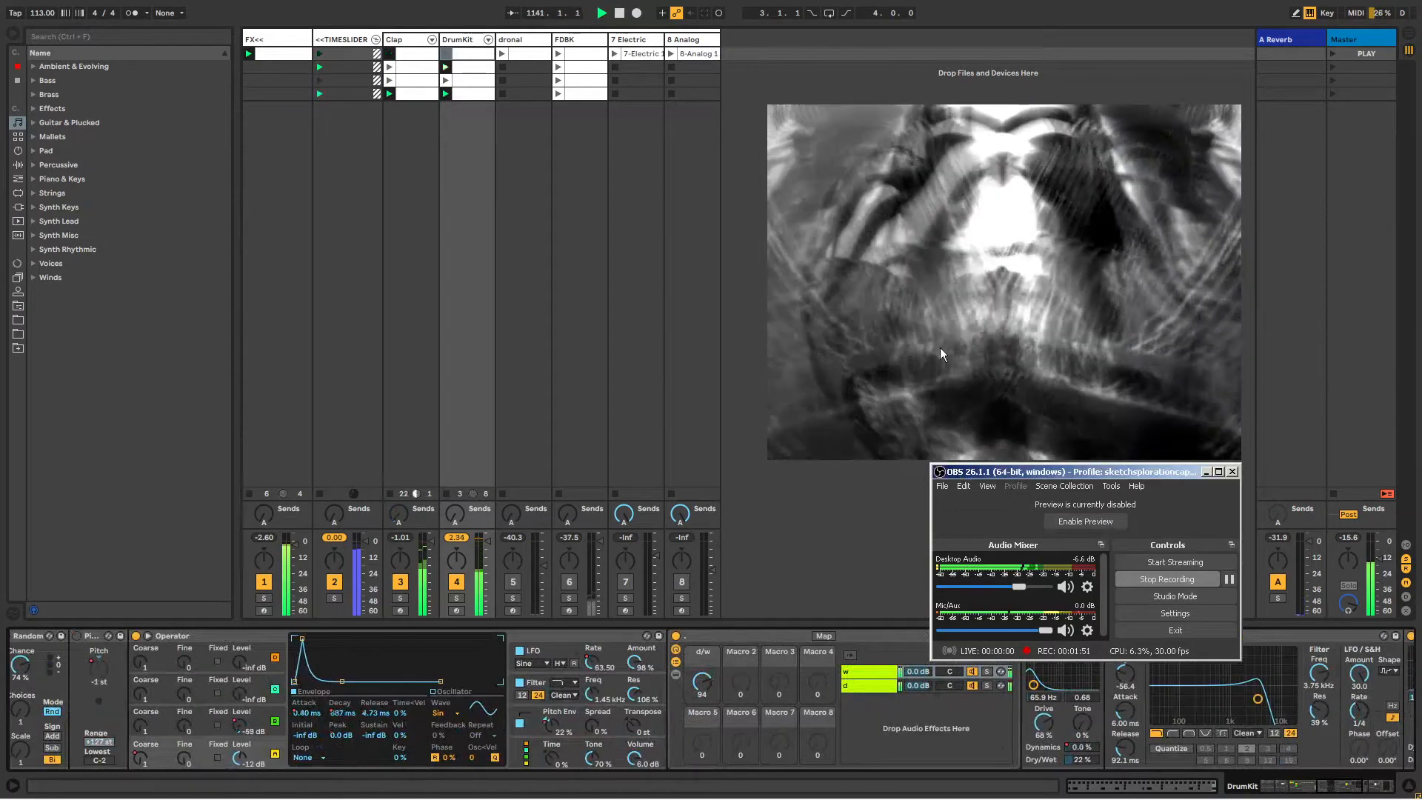
pyautogui.click(813, 185)
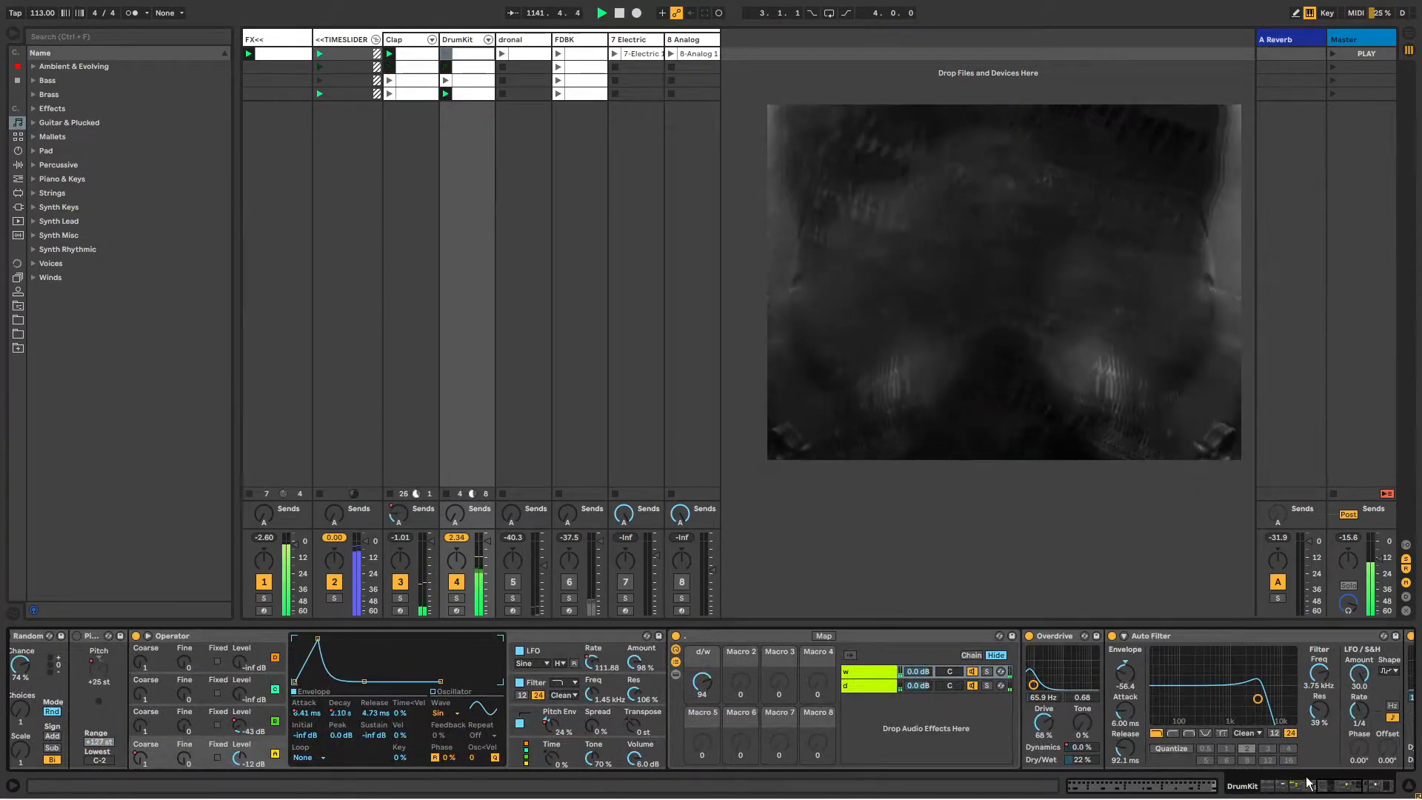
pyautogui.click(1368, 789)
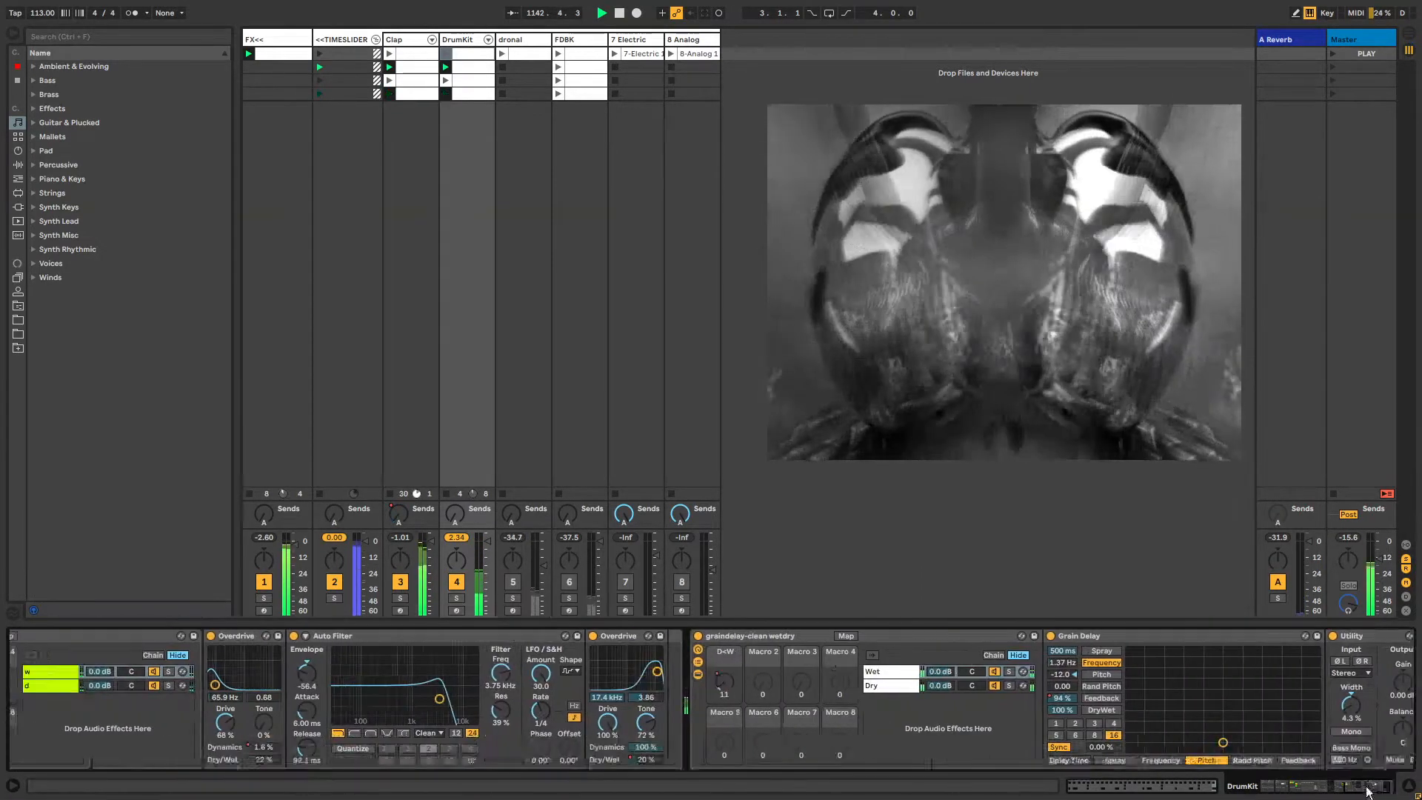
pyautogui.moveTo(1369, 791); pyautogui.dragTo(1272, 795)
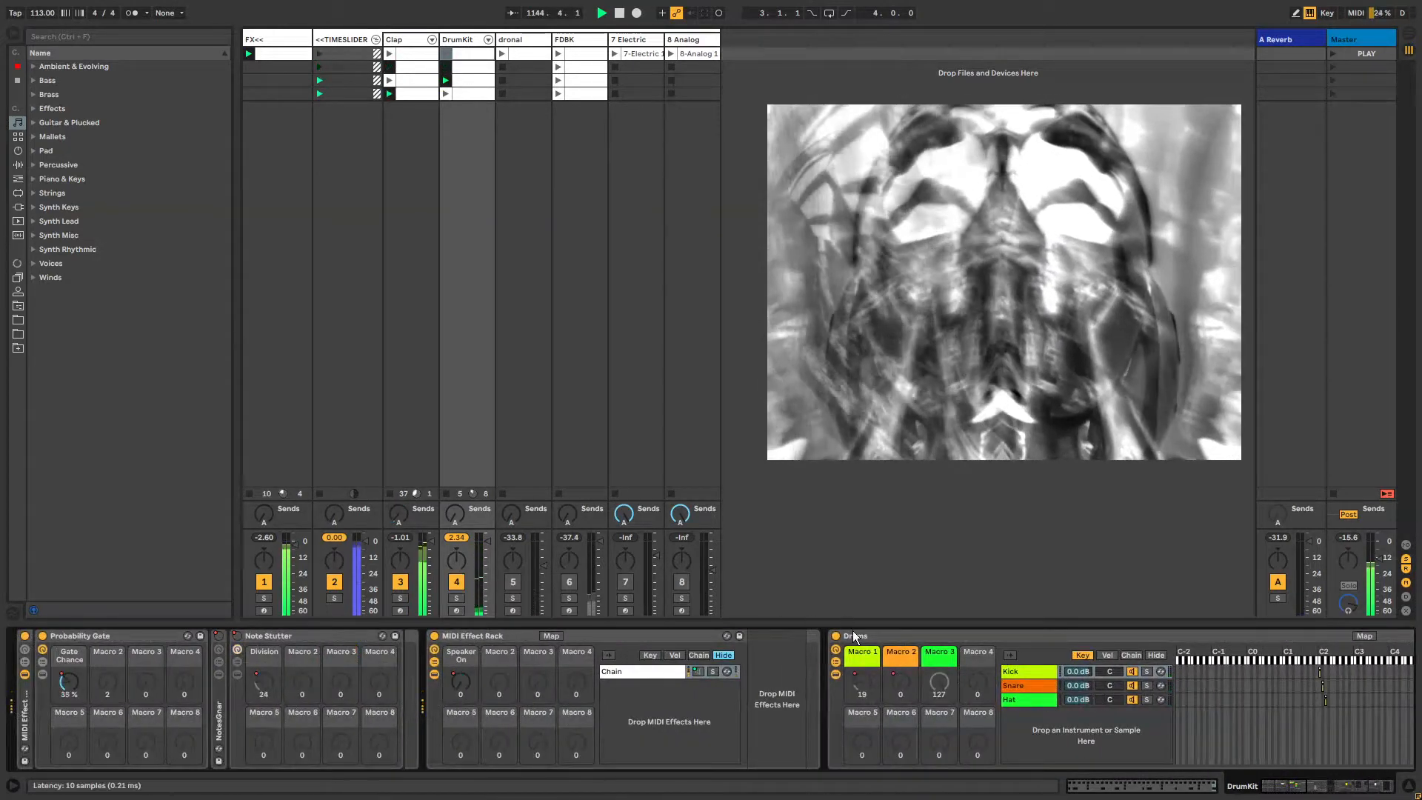
pyautogui.click(853, 634)
pyautogui.moveTo(1292, 789); pyautogui.dragTo(1325, 790)
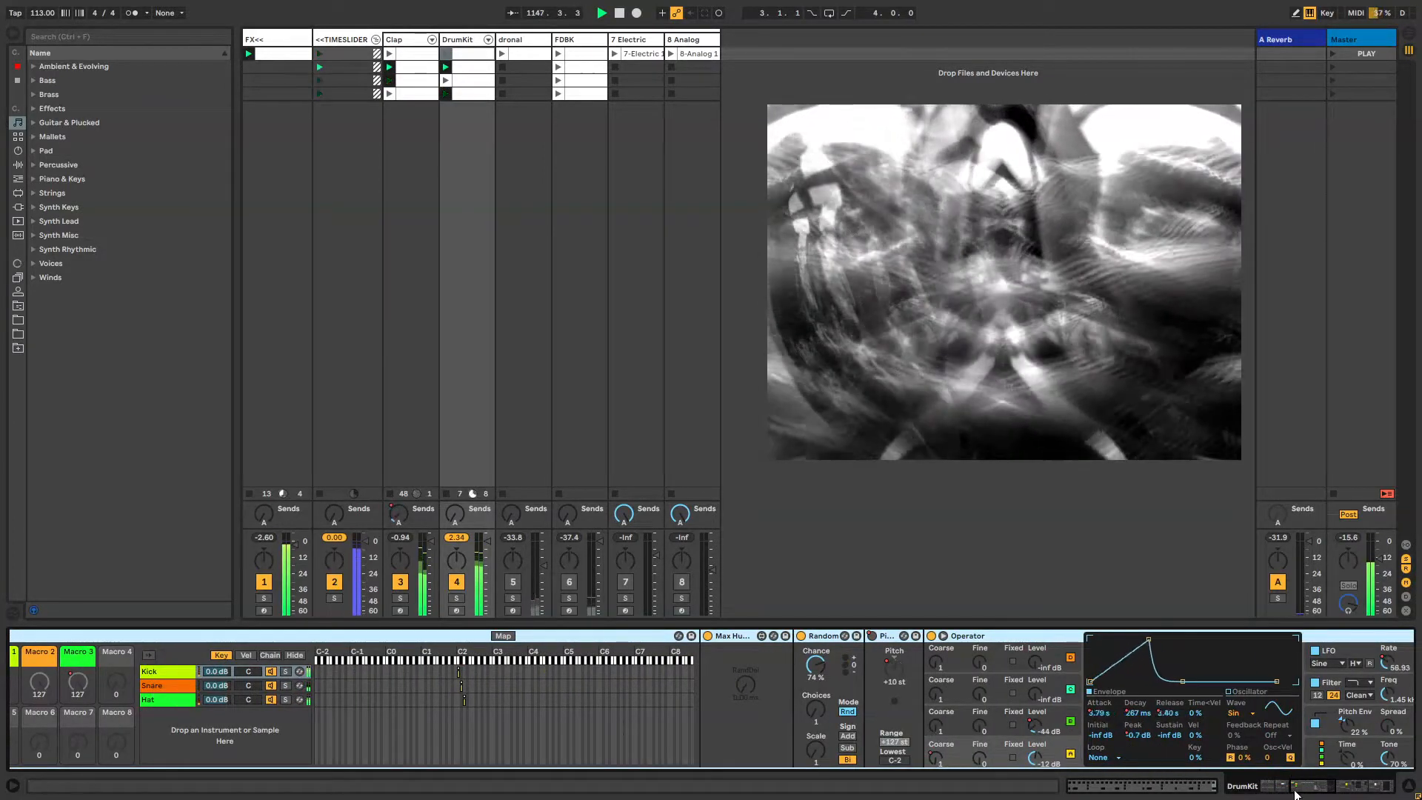
pyautogui.moveTo(1294, 793)
pyautogui.mouseDown()
pyautogui.moveTo(1362, 792)
pyautogui.moveTo(1268, 797)
pyautogui.mouseUp()
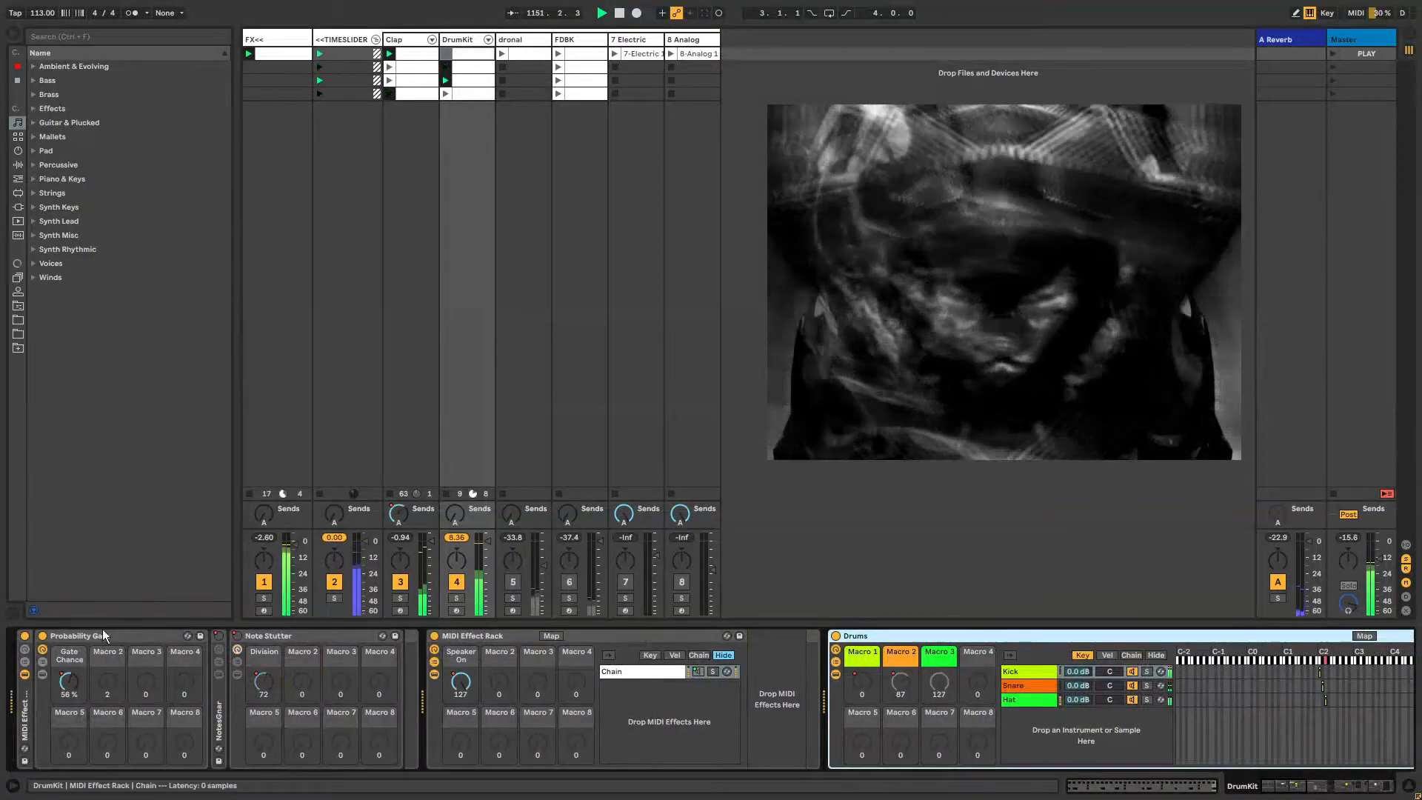
# Inspect the Probability Gate and Note Stutter racks on the DrumKit track, and unfold the NotesGnar rack
pyautogui.click(60, 642)
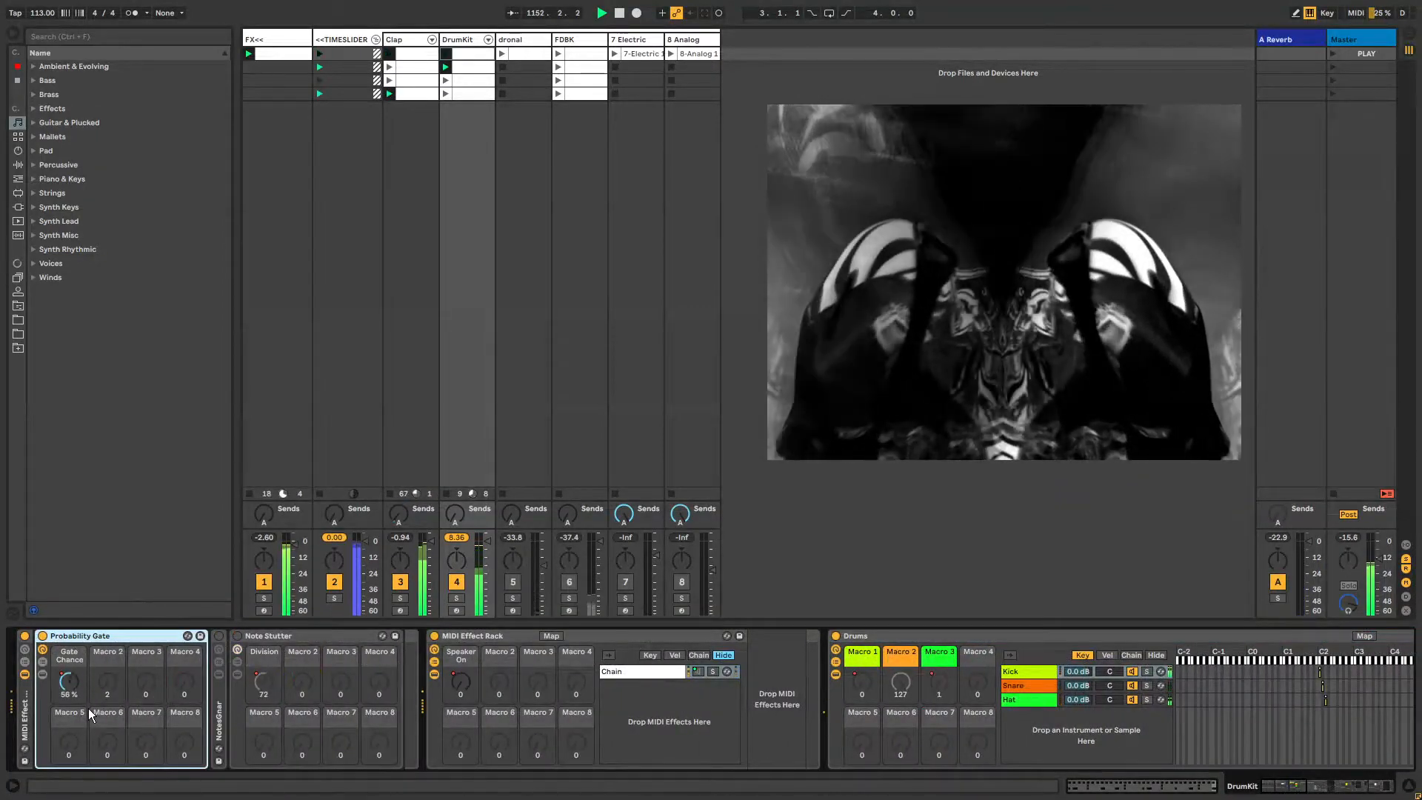
pyautogui.click(287, 633)
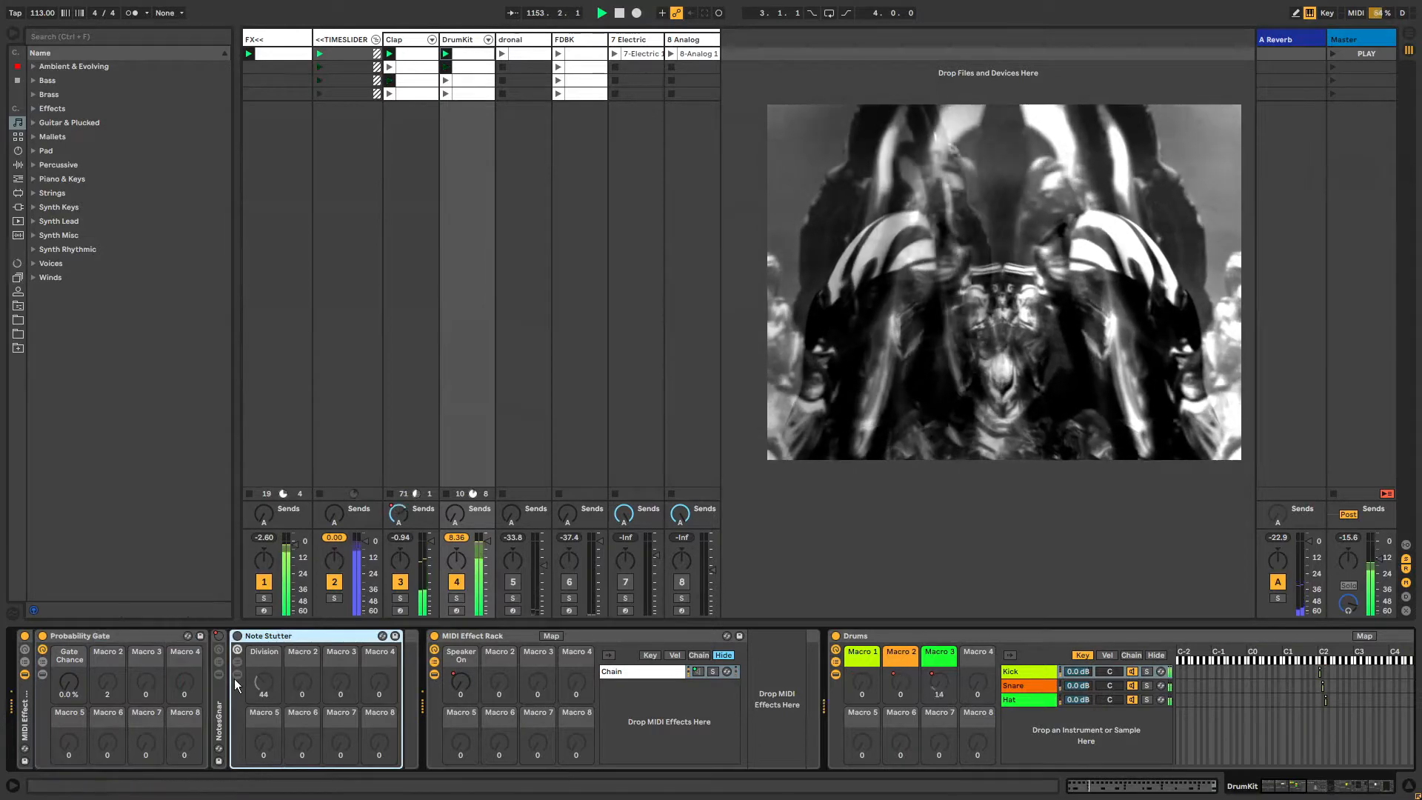
pyautogui.doubleClick(221, 690)
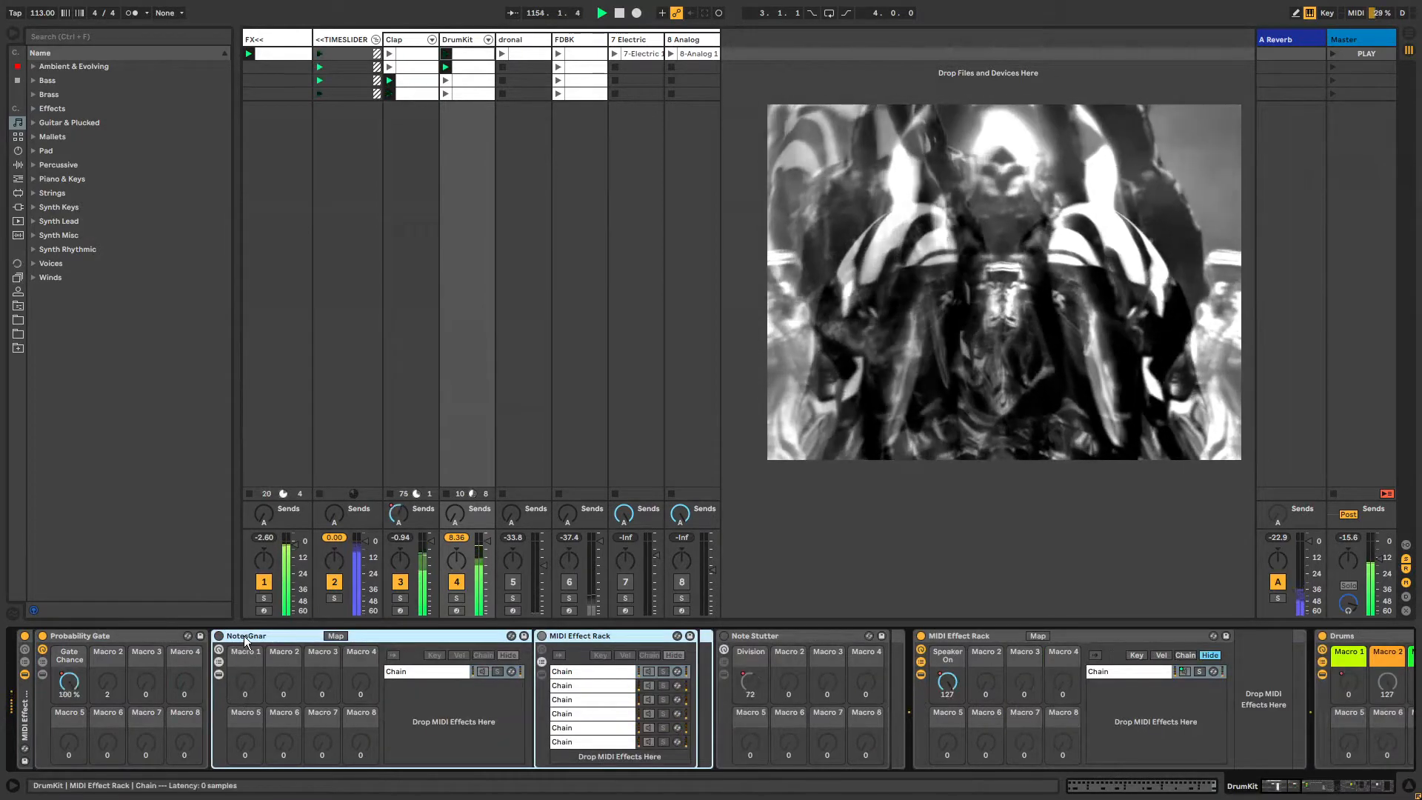
pyautogui.doubleClick(243, 635)
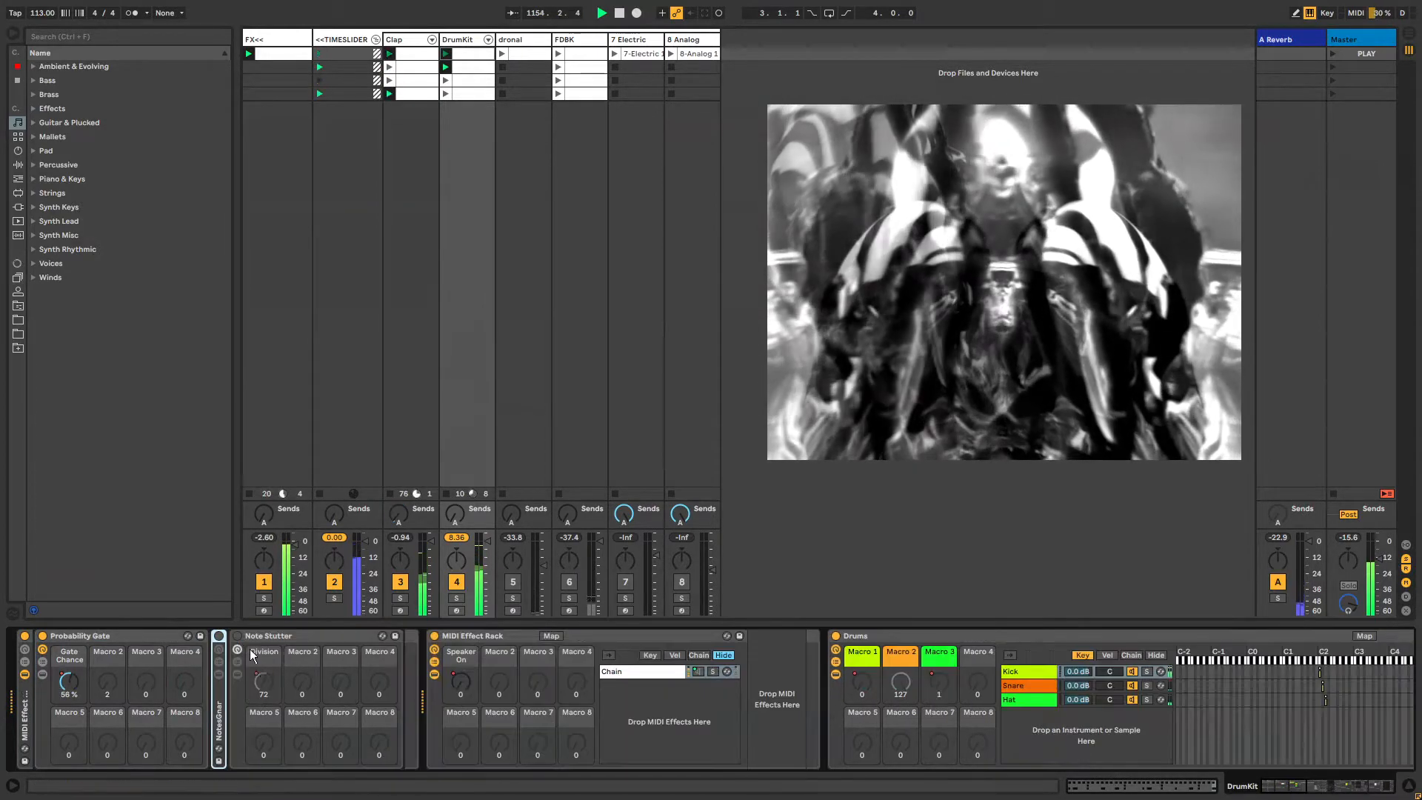
pyautogui.doubleClick(218, 696)
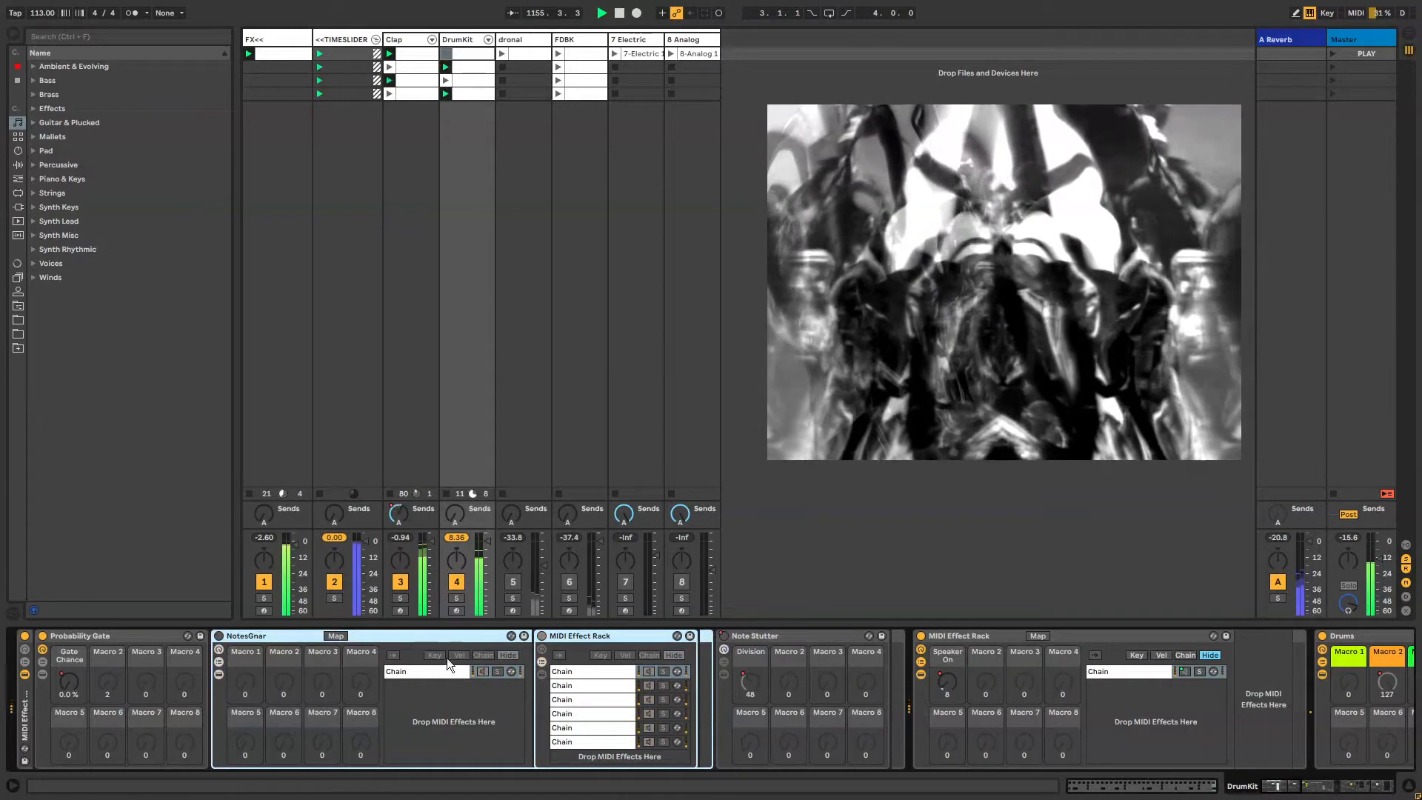
# Go through all six chains of the MIDI Effect Rack inside NotesGnar to compare their Arpeggiators, and fold NotesGnar
pyautogui.click(585, 700)
pyautogui.click(594, 672)
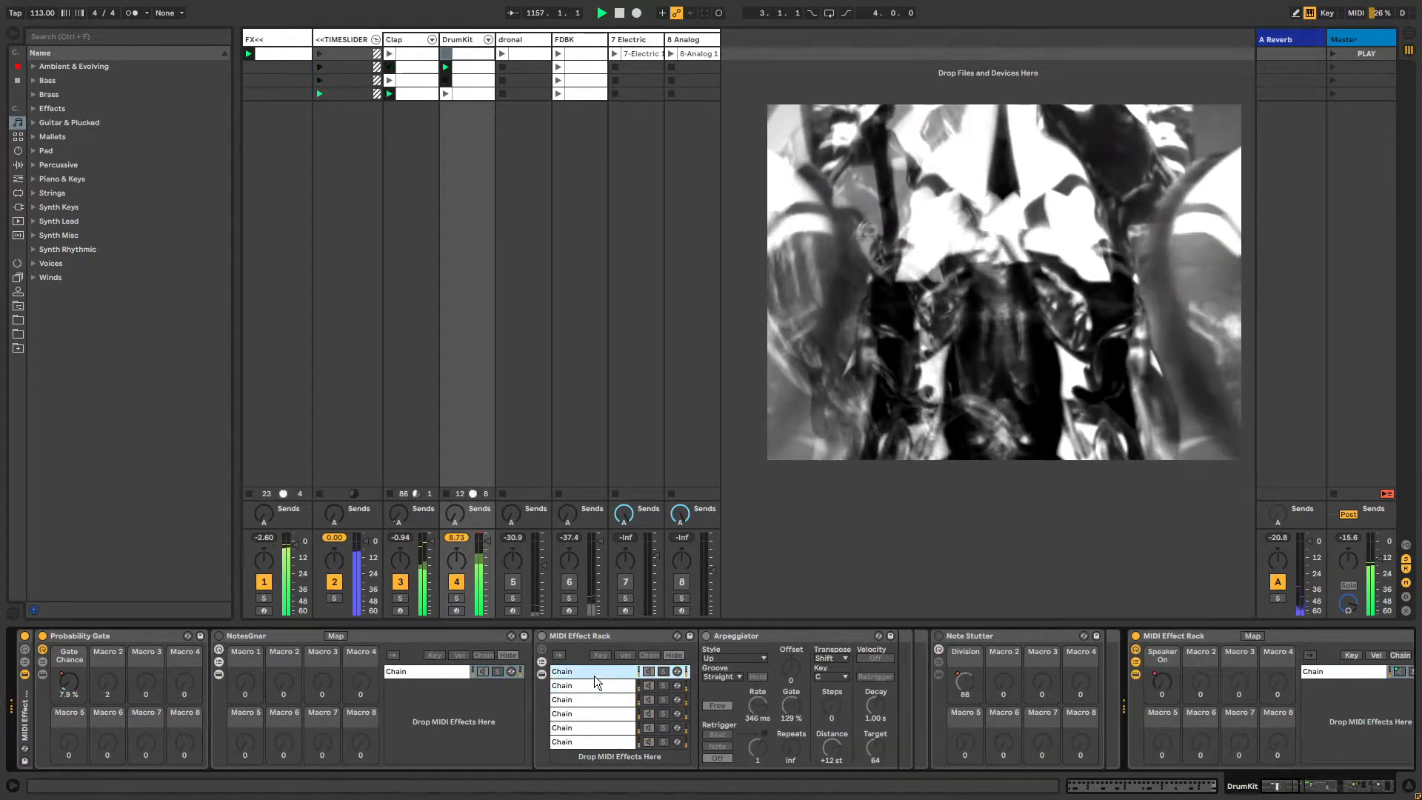
pyautogui.click(595, 685)
pyautogui.click(597, 699)
pyautogui.click(603, 714)
pyautogui.click(607, 729)
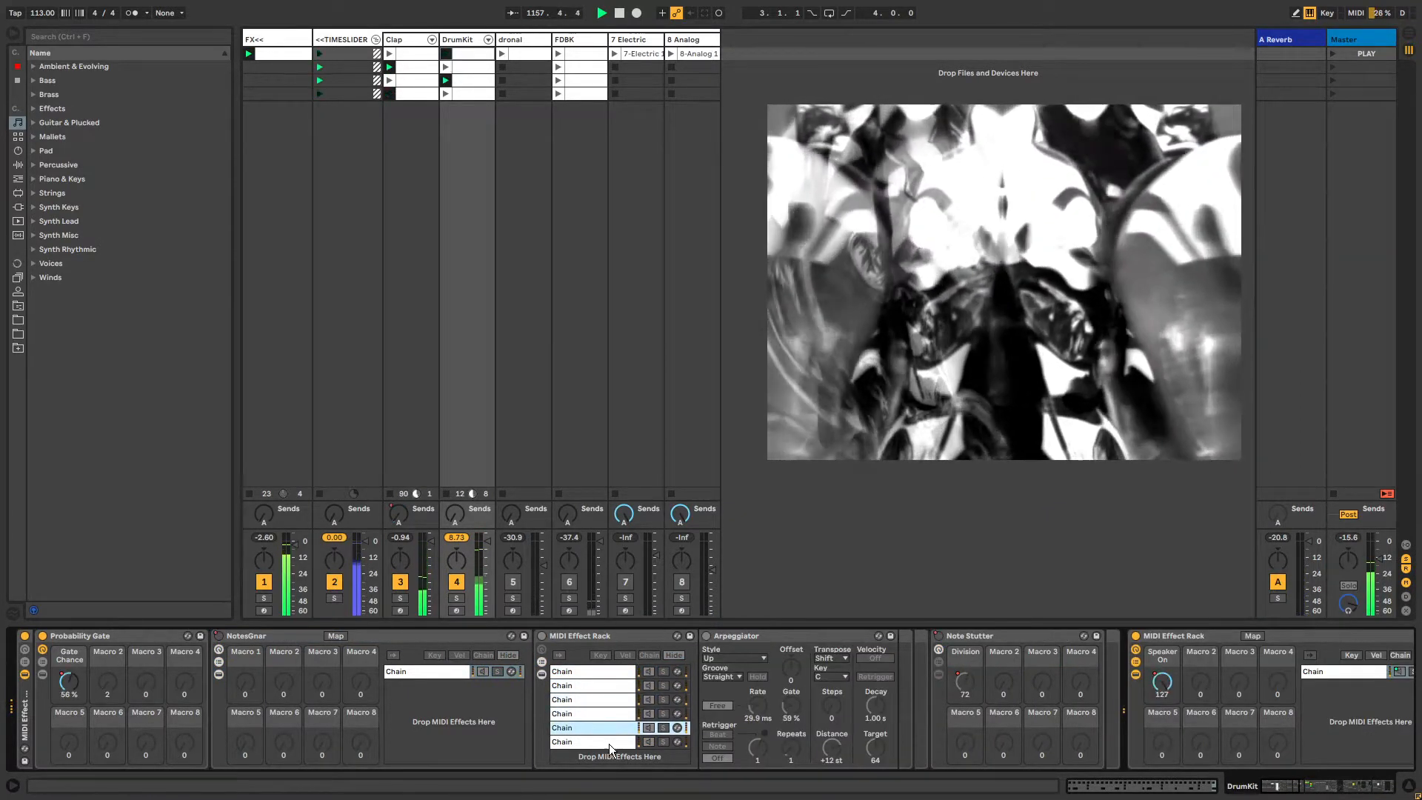
pyautogui.click(609, 742)
pyautogui.click(594, 673)
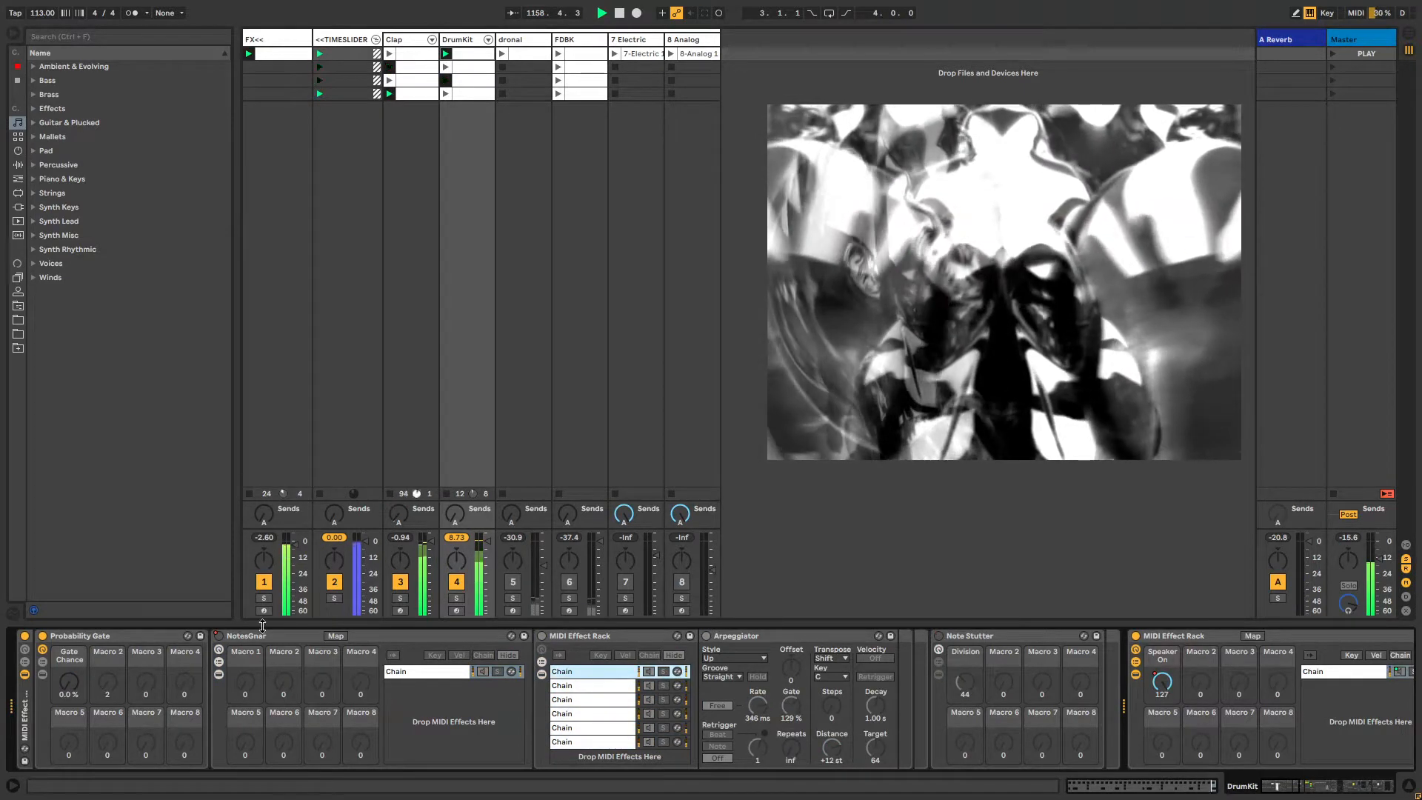
pyautogui.doubleClick(268, 638)
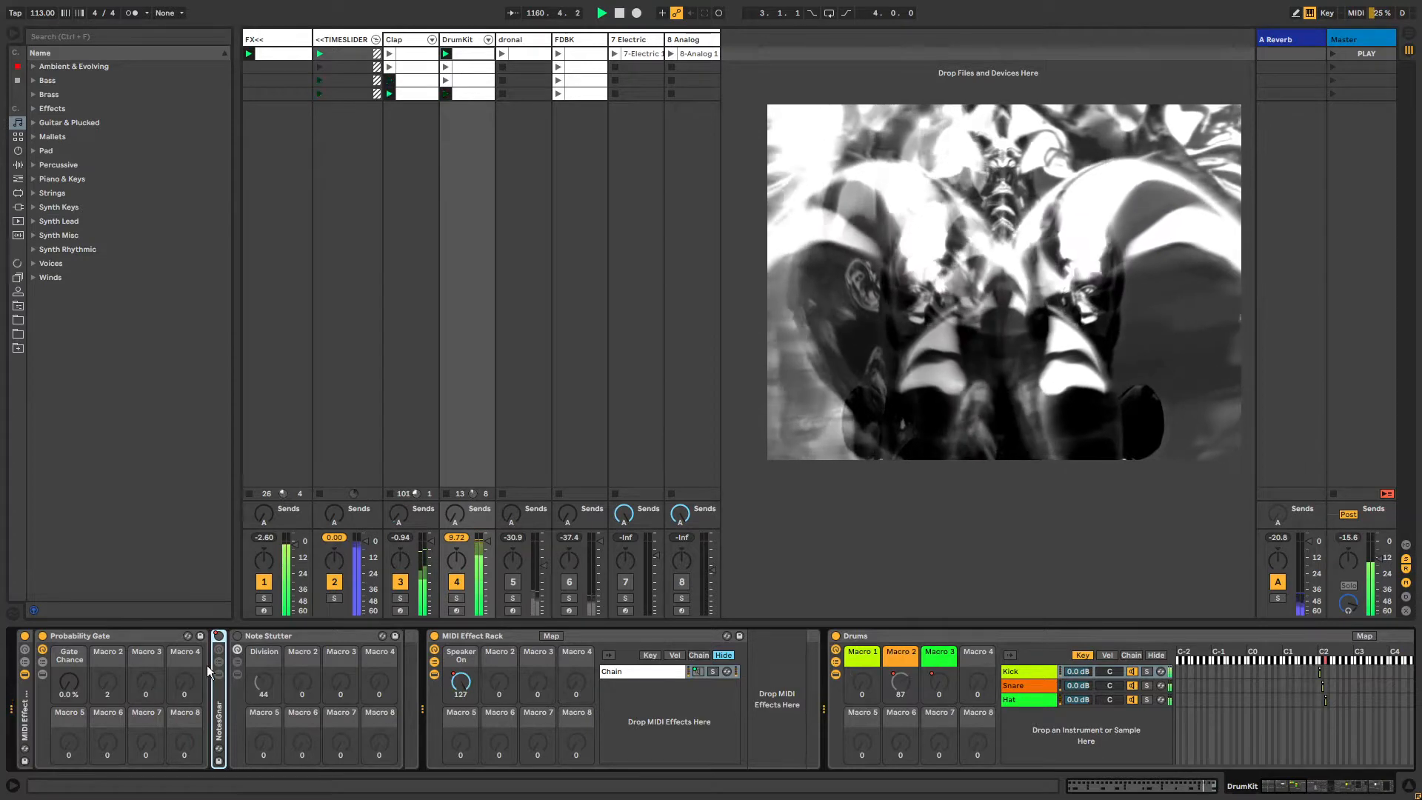
# Unfold the Note Stutter rack's chain list on the DrumKit track, inspect the Wet chain's Arpeggiator, and fold the rack
pyautogui.click(300, 637)
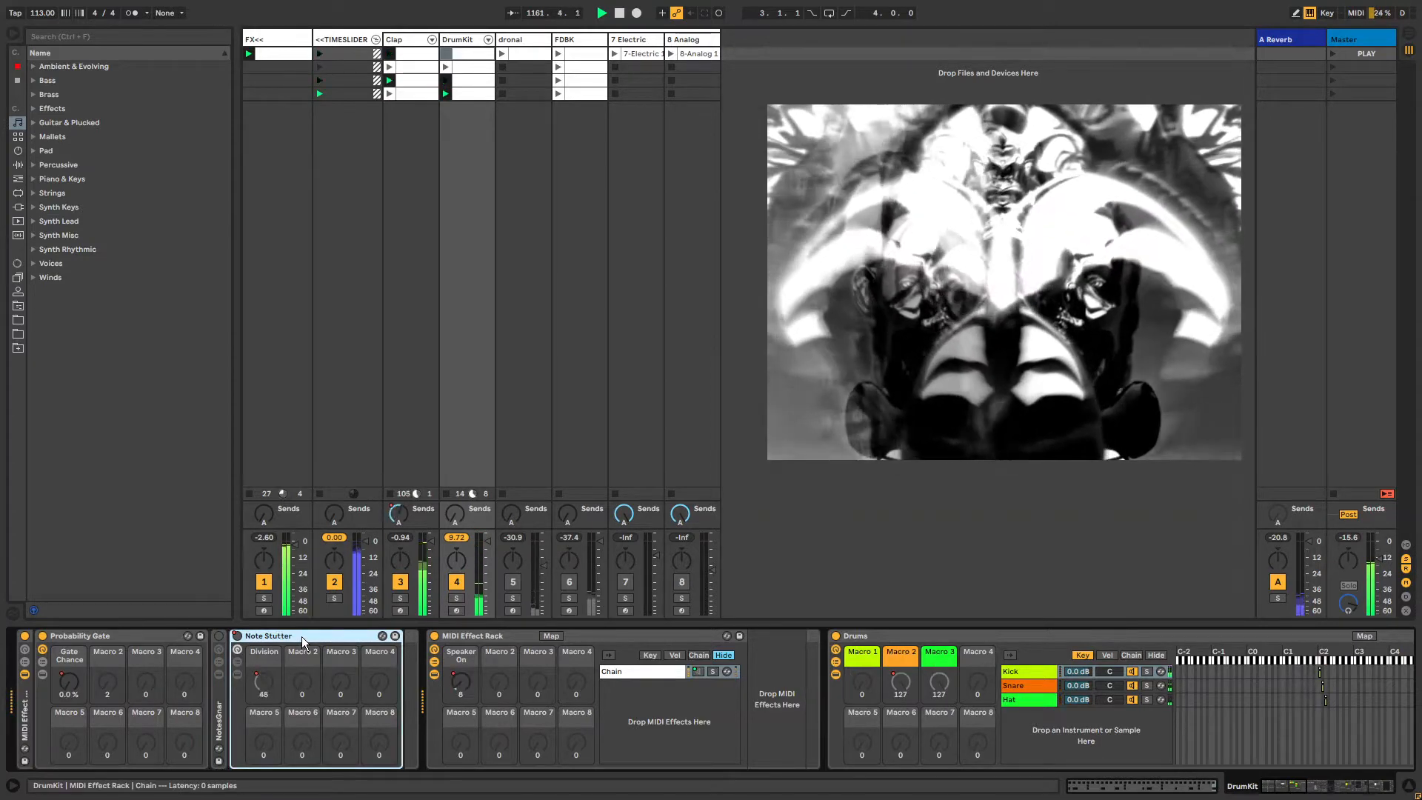
pyautogui.click(236, 662)
pyautogui.click(429, 672)
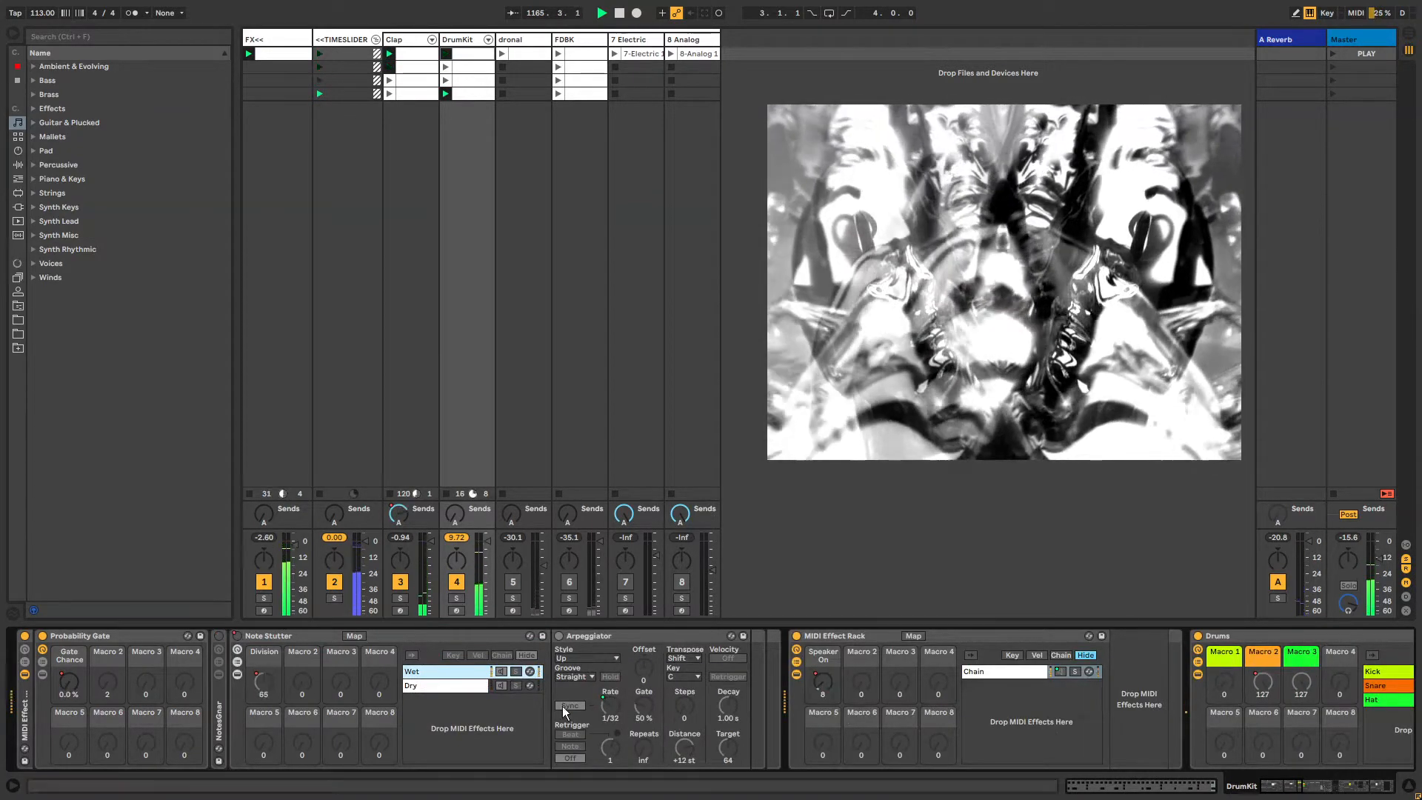
pyautogui.doubleClick(299, 639)
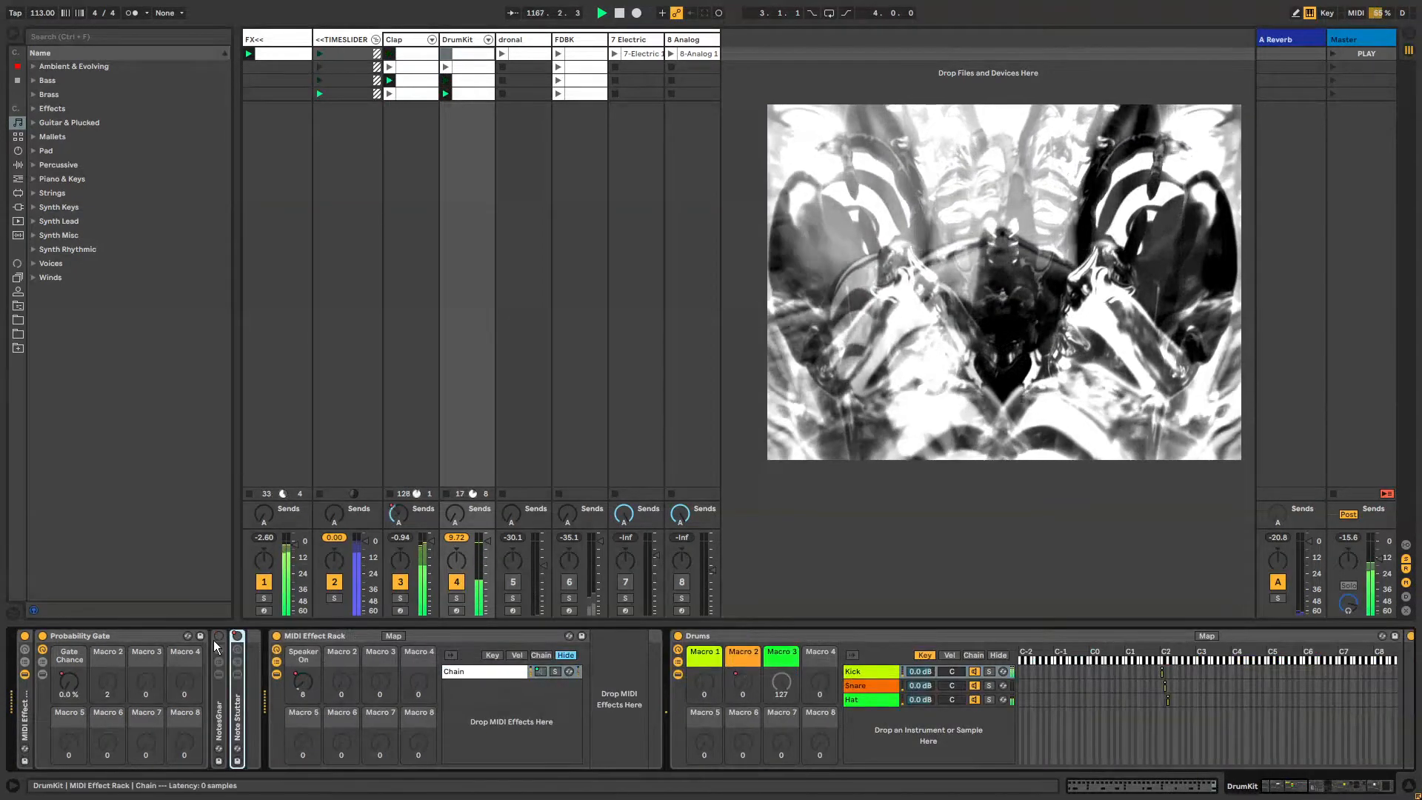
# Look through the individual clips on the DrumKit and Clap tracks to compare their notes and launch settings
pyautogui.click(461, 55)
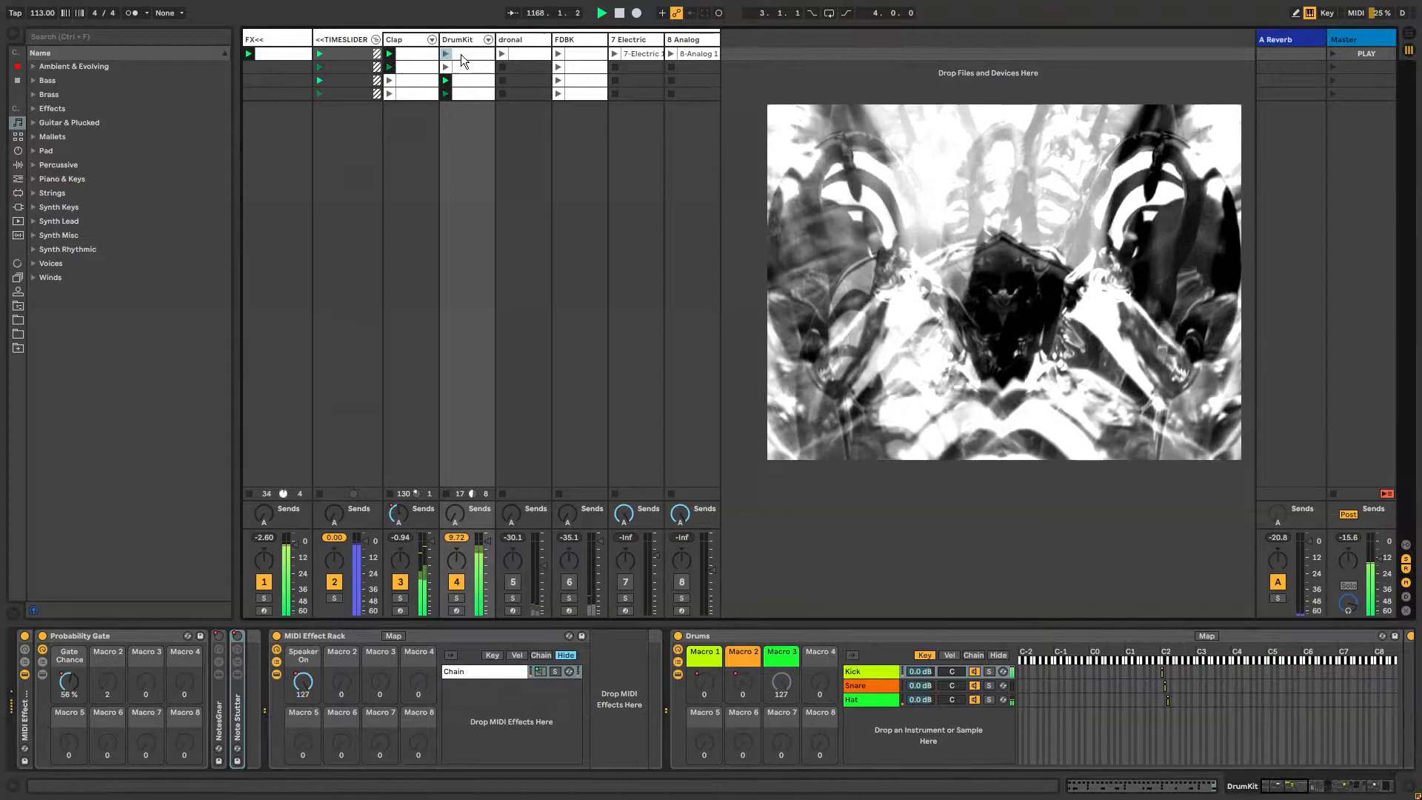
pyautogui.click(468, 96)
pyautogui.click(406, 55)
pyautogui.click(397, 66)
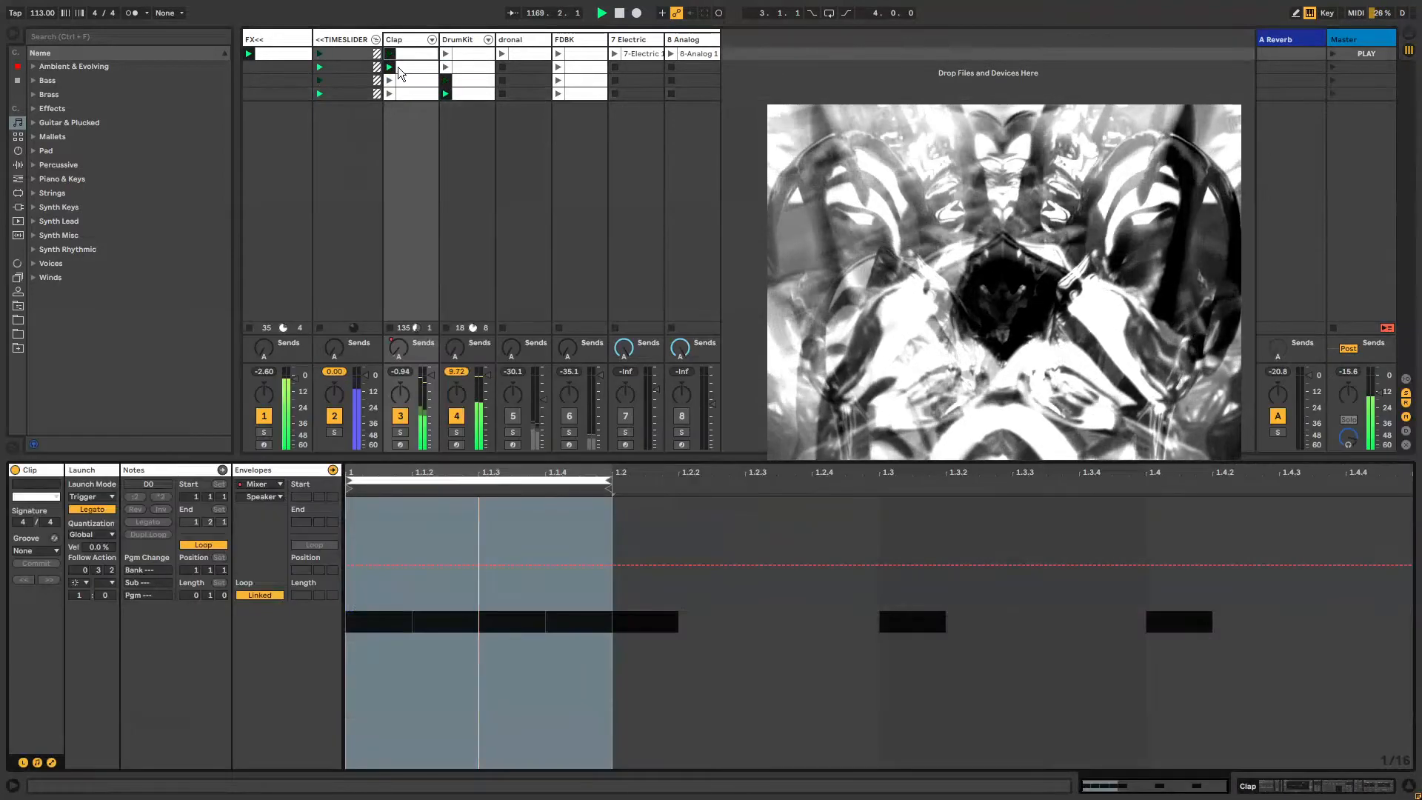
pyautogui.click(412, 94)
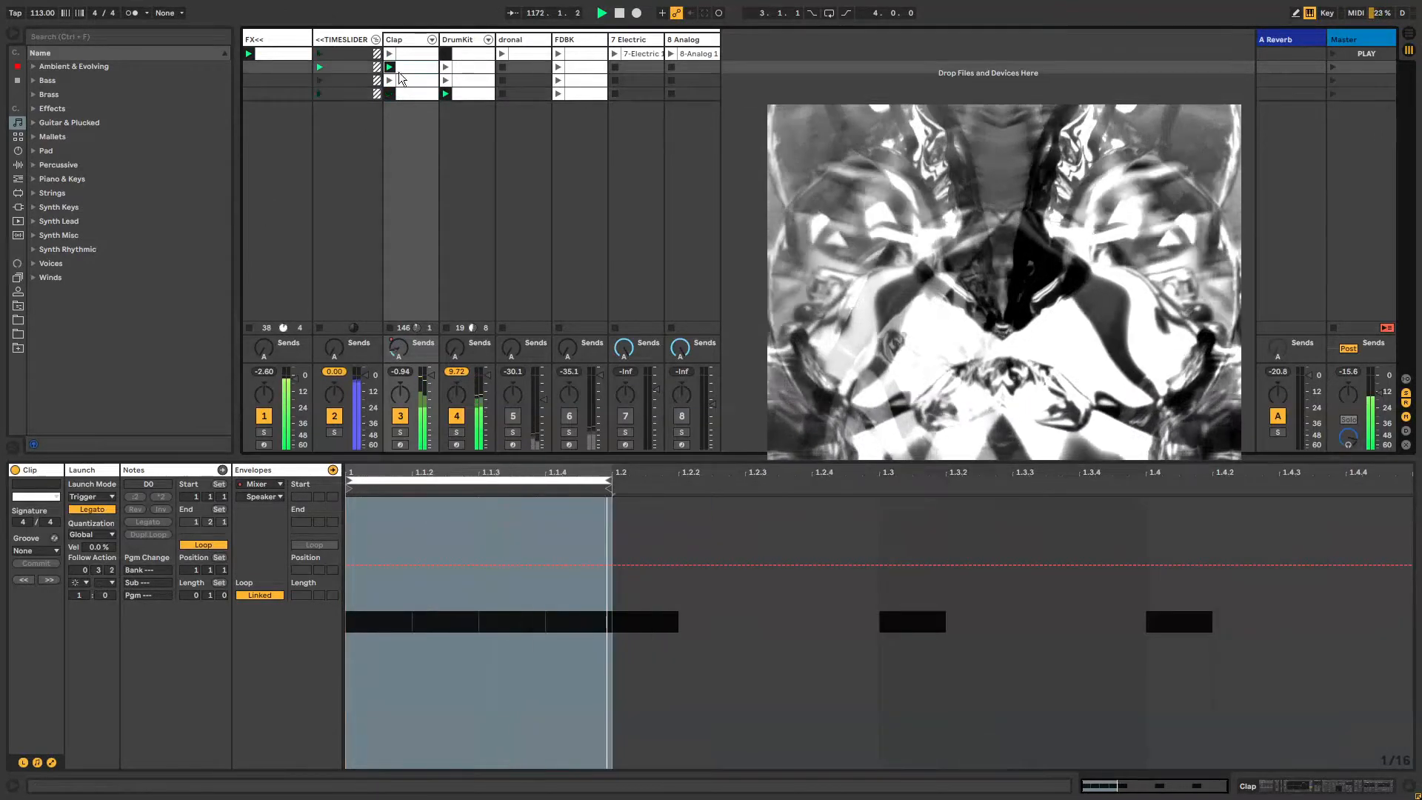
pyautogui.click(419, 80)
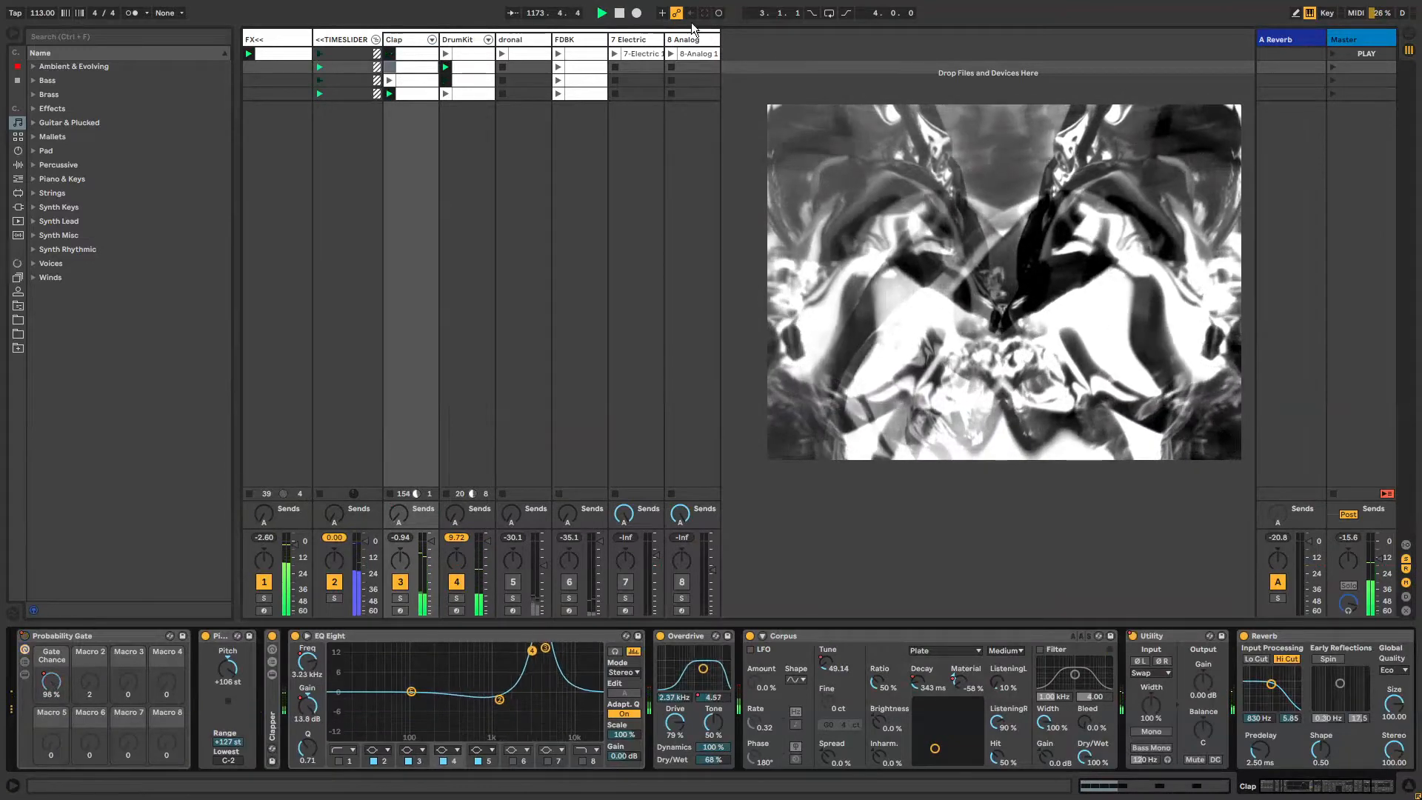
# Review the shared launch settings of all Clap and DrumKit clips, and examine the notes of the first DrumKit clip
pyautogui.click(466, 73)
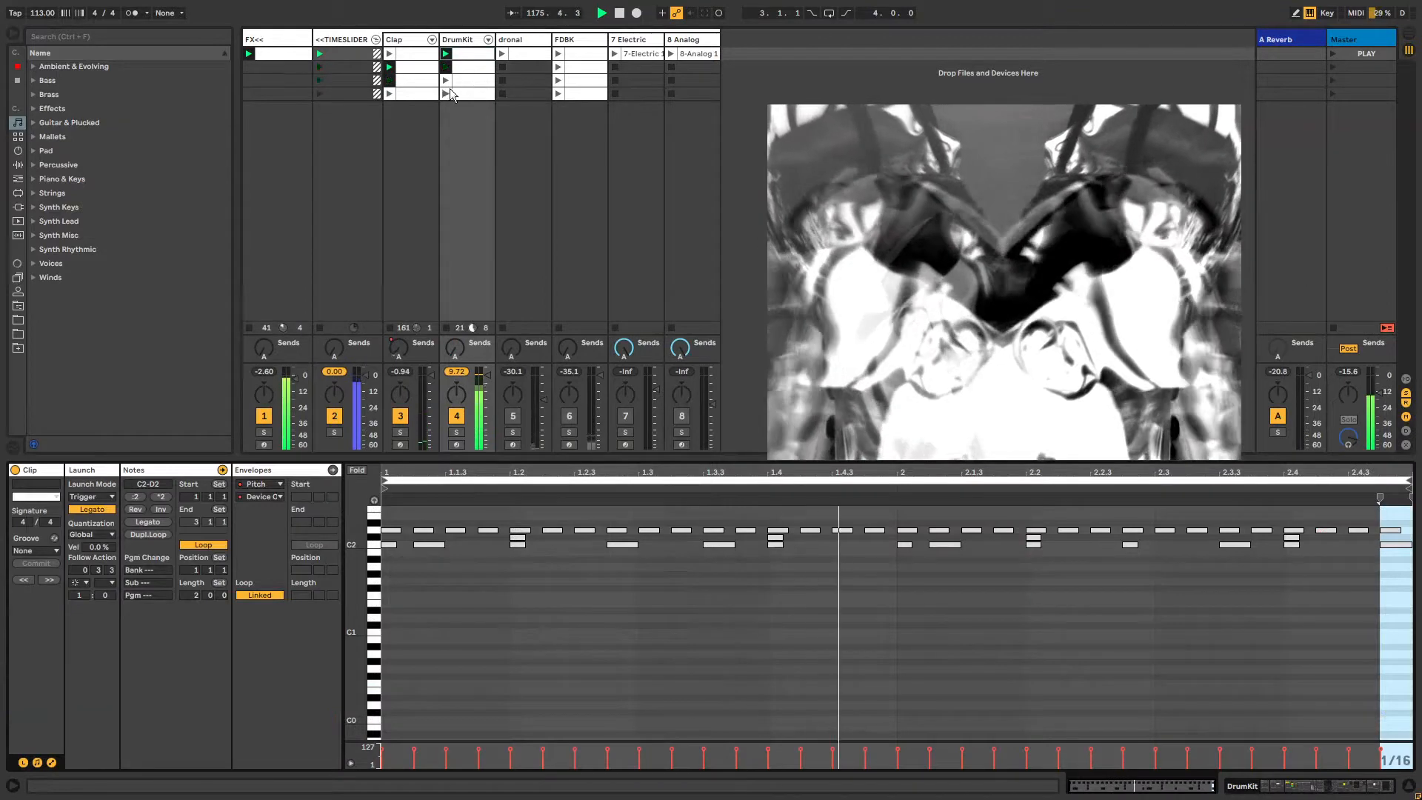
pyautogui.keyDown('shift'); pyautogui.click(411, 94); pyautogui.keyUp('shift')
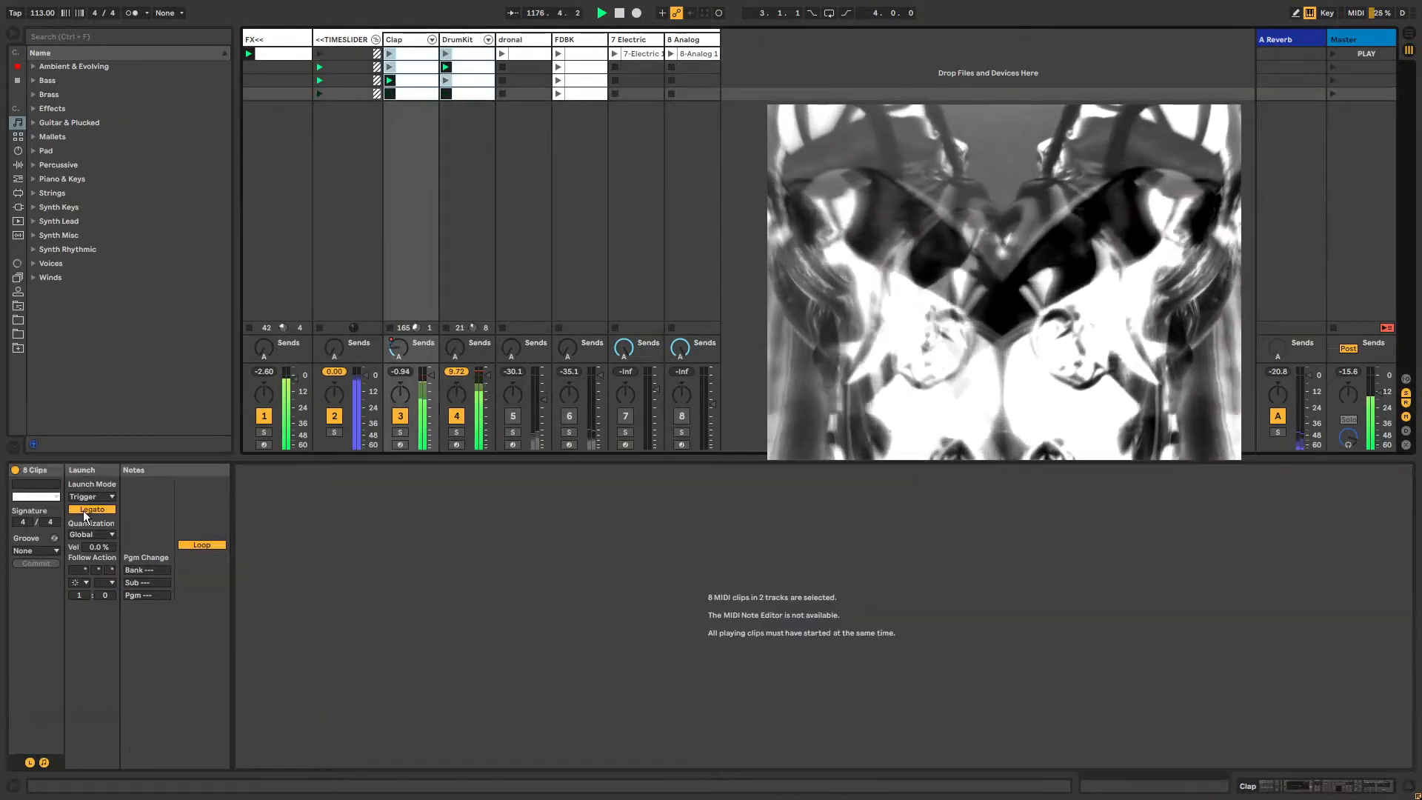
pyautogui.click(467, 53)
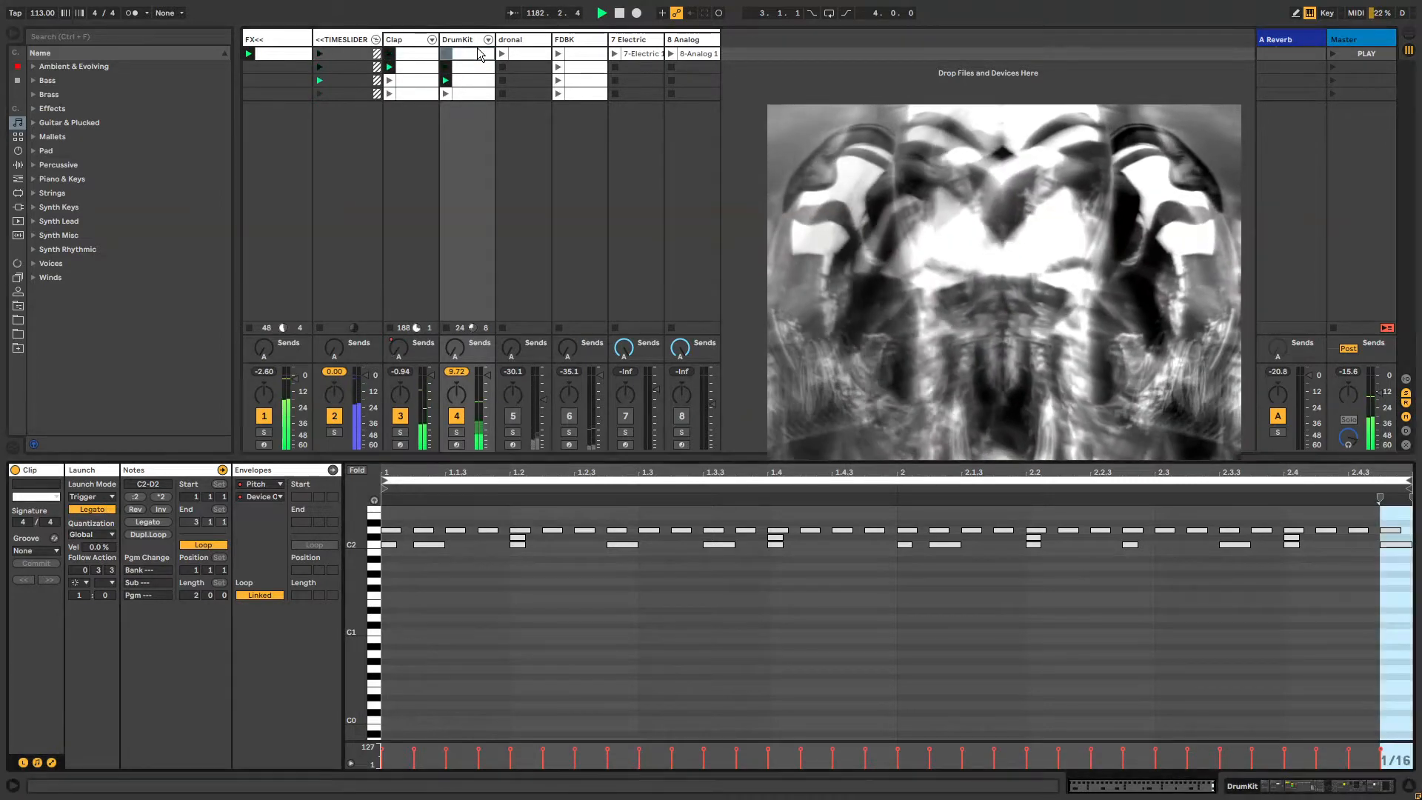
pyautogui.click(840, 556)
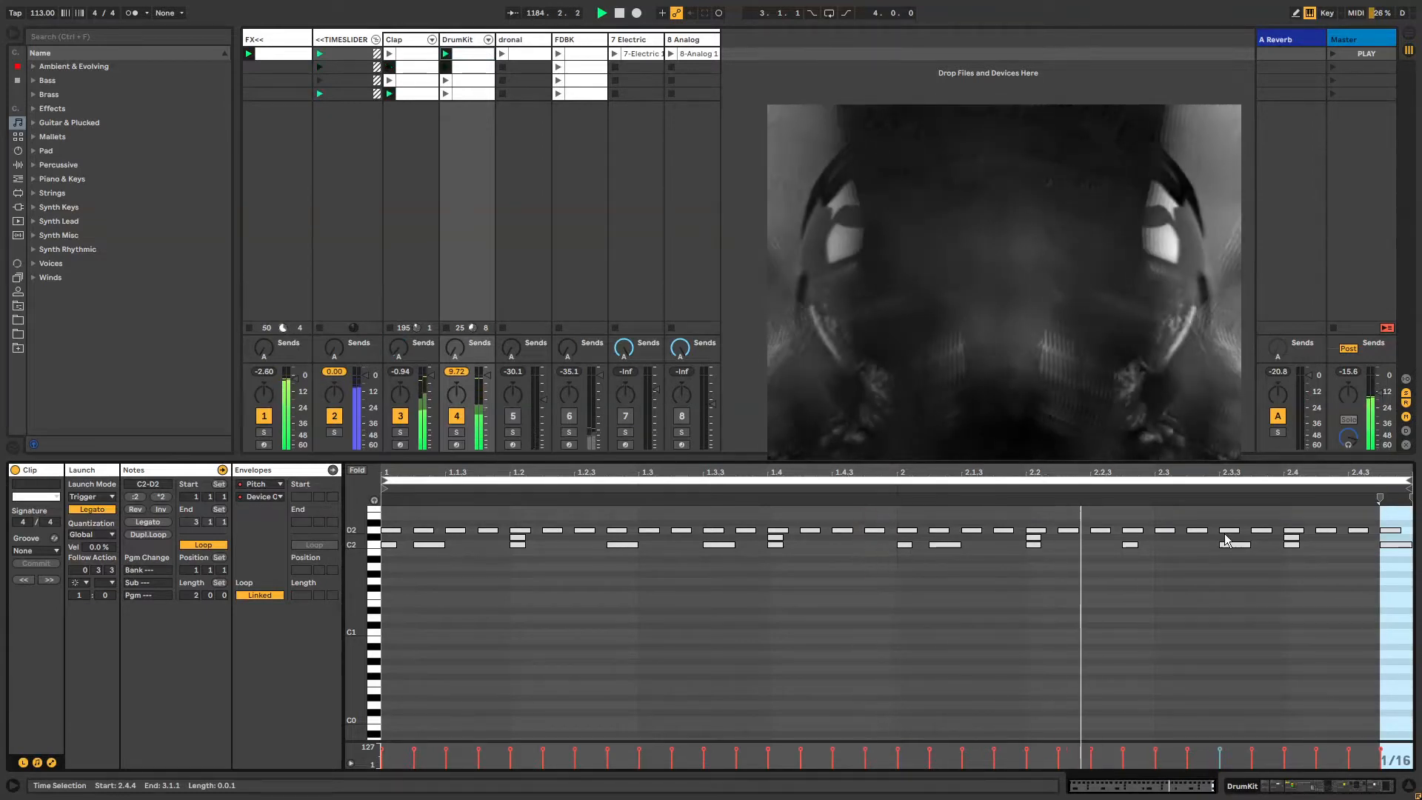
# Go back to the DrumKit track's devices and hide the chain list of the MIDI Effect Rack before Drums
pyautogui.click(461, 43)
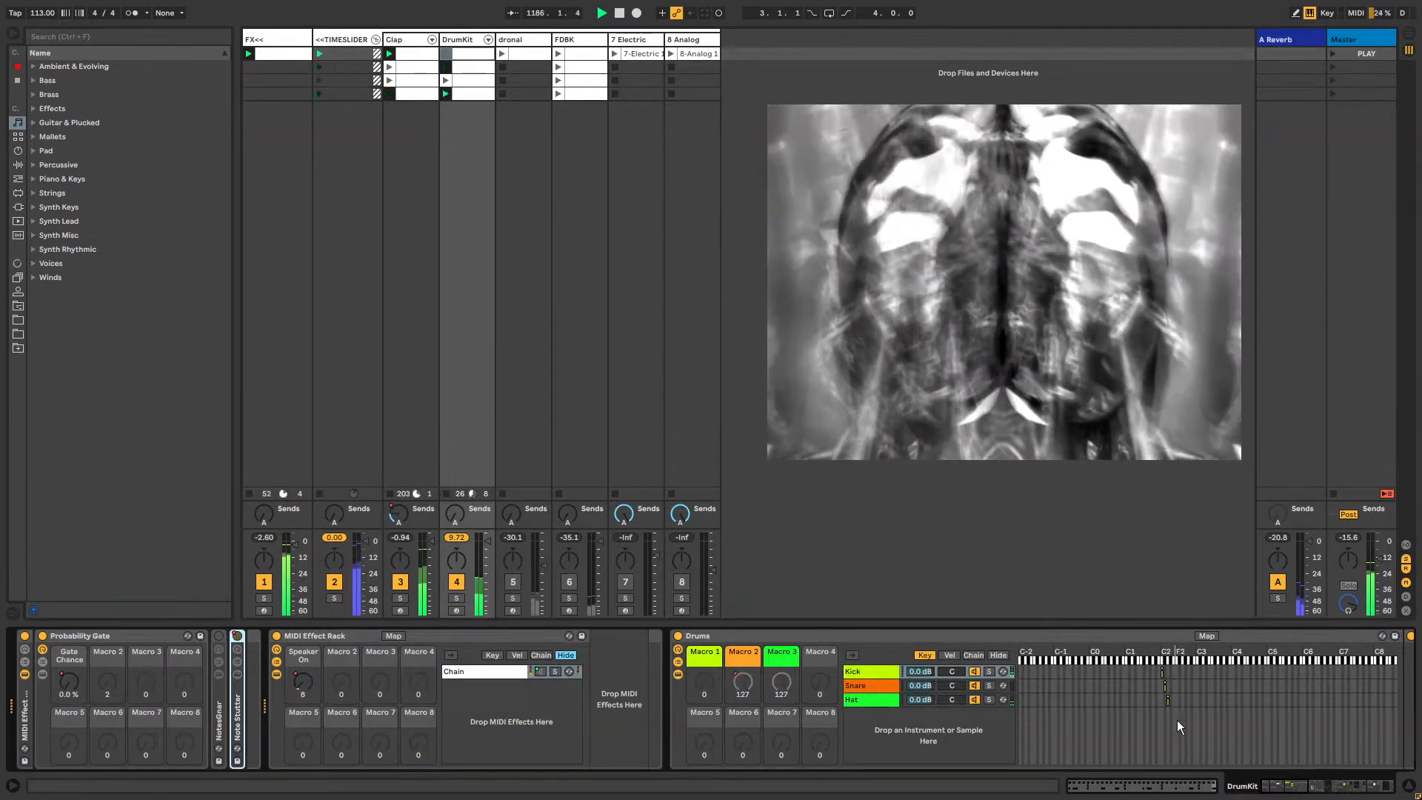
pyautogui.moveTo(1281, 789); pyautogui.dragTo(1281, 789)
pyautogui.moveTo(1337, 792); pyautogui.dragTo(1277, 786)
pyautogui.click(275, 662)
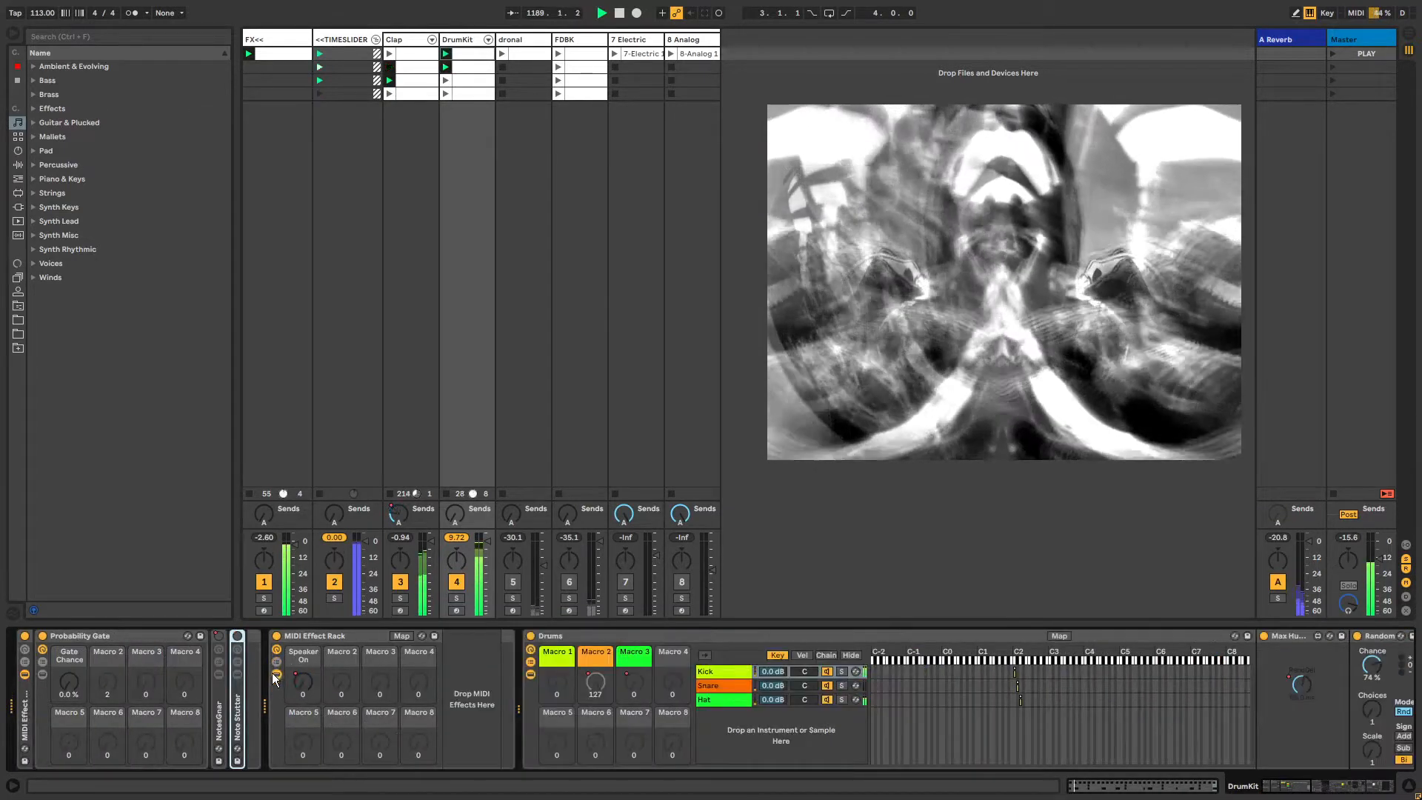
# Launch the dronal clip and examine the track's effects, from randotonal through the Compressor, both tremelos and Grain Delay to Warp & Flubber
pyautogui.click(513, 43)
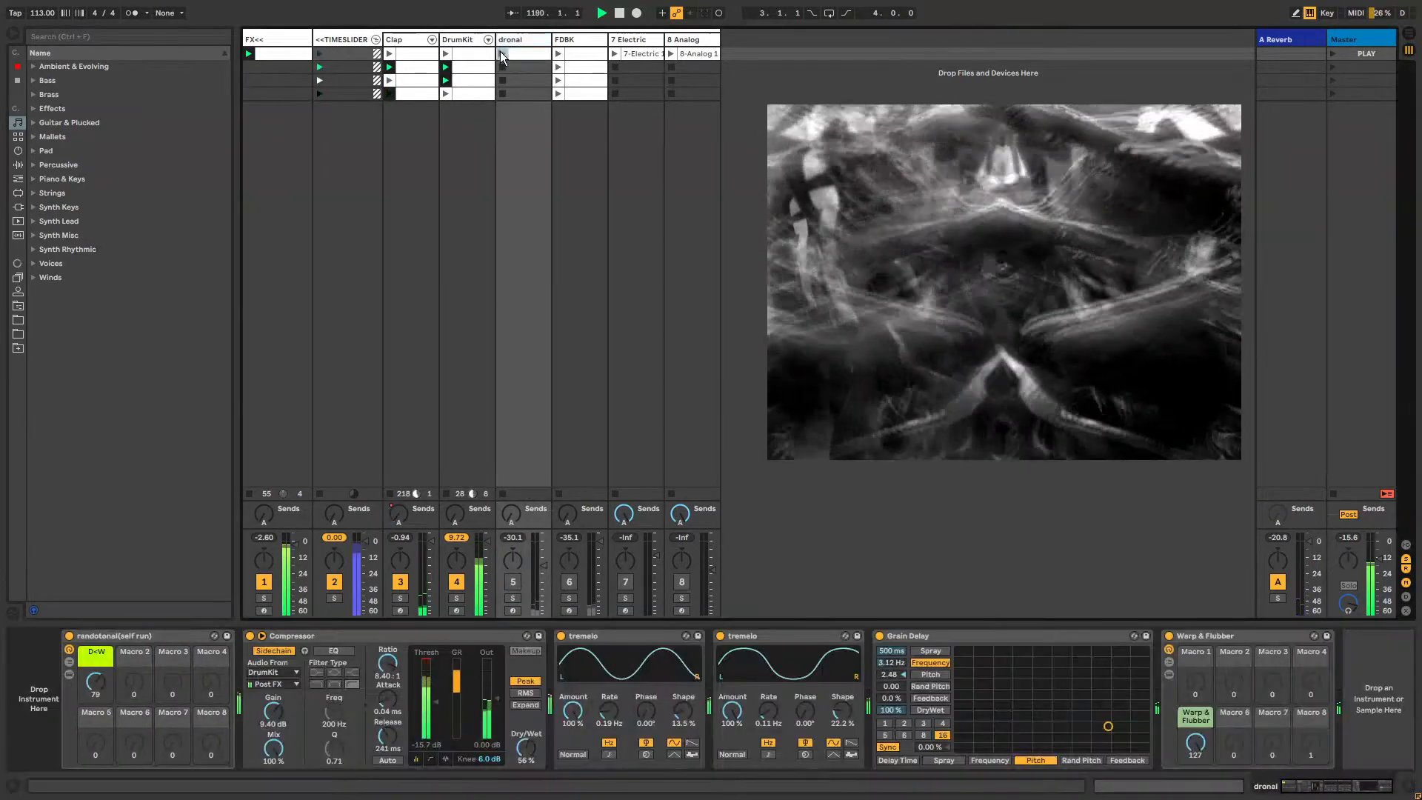
pyautogui.click(500, 52)
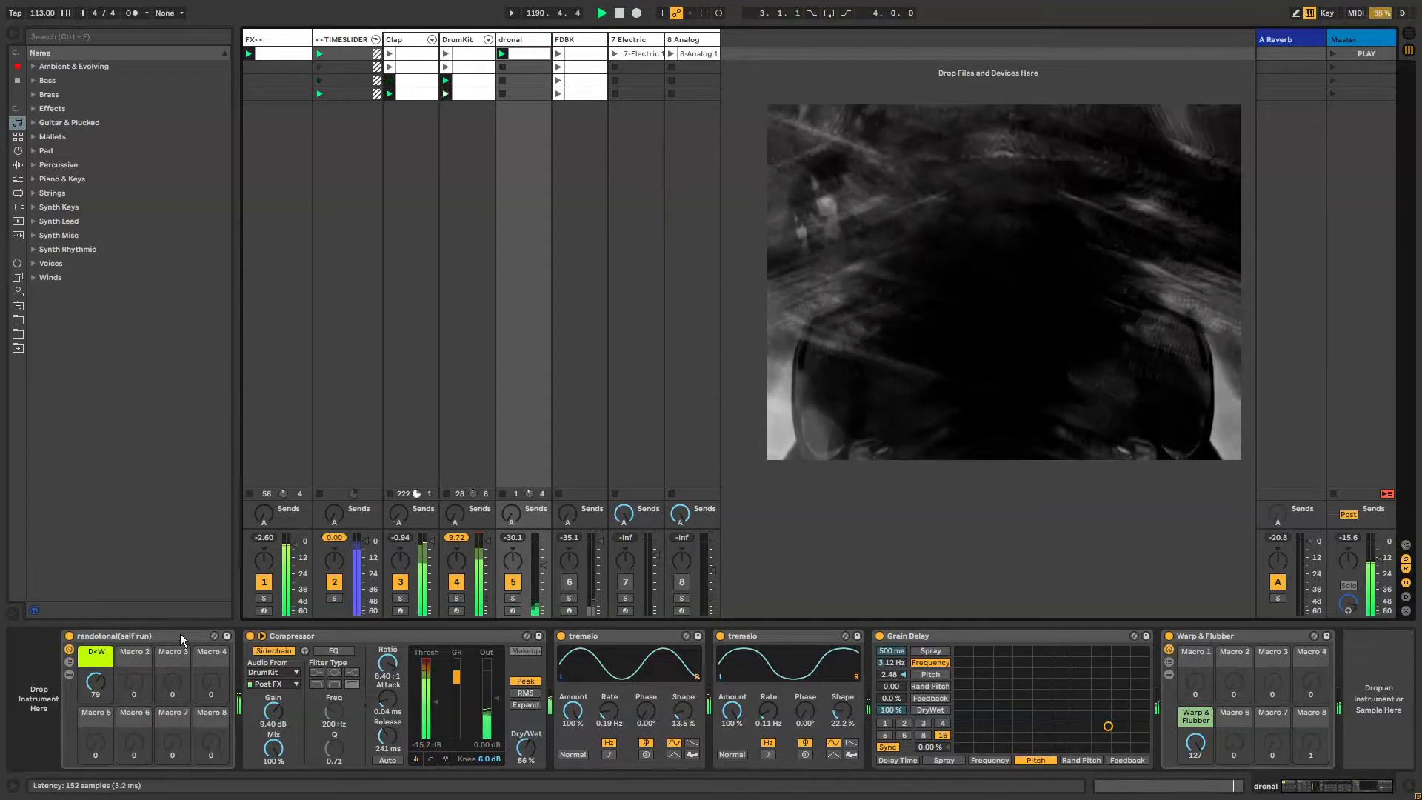
pyautogui.click(108, 640)
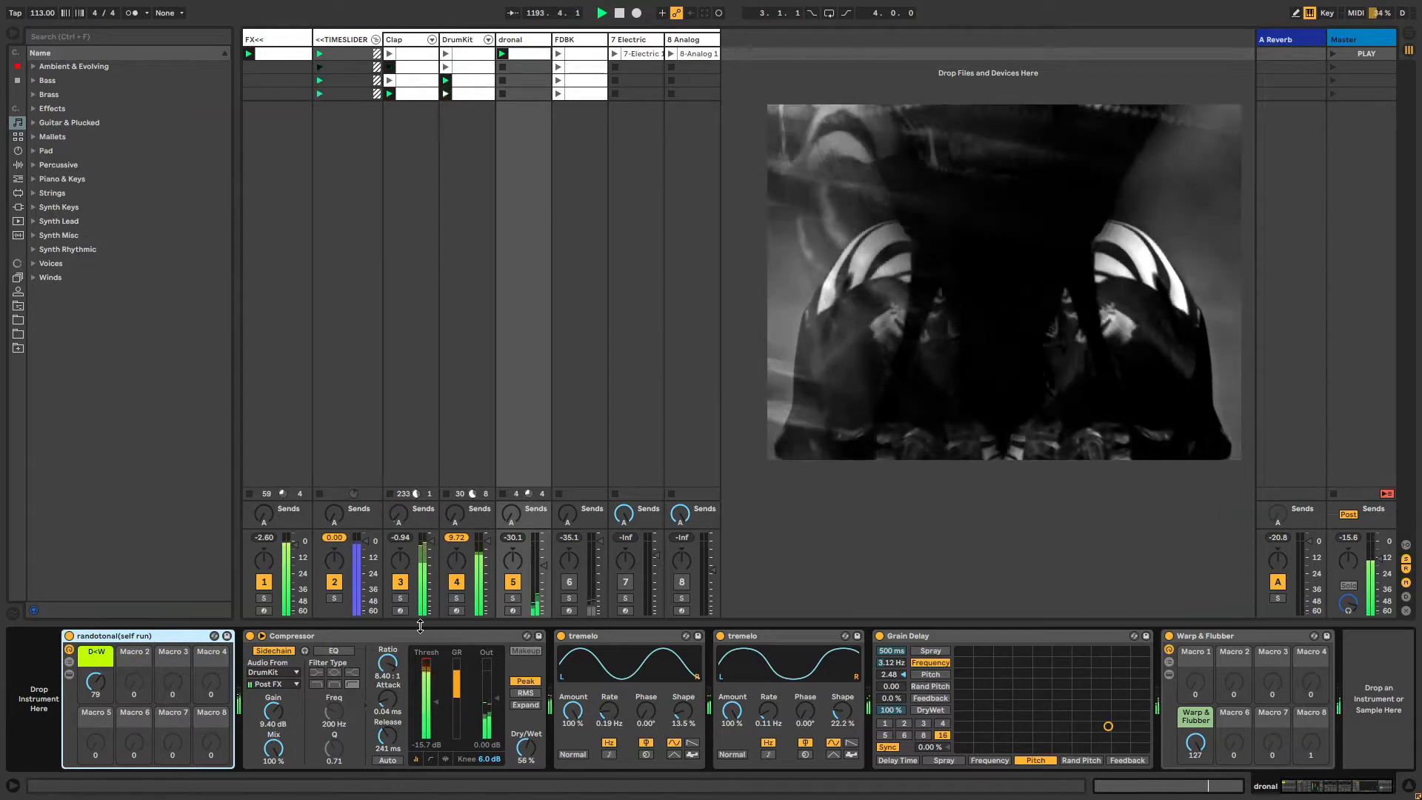
pyautogui.click(420, 642)
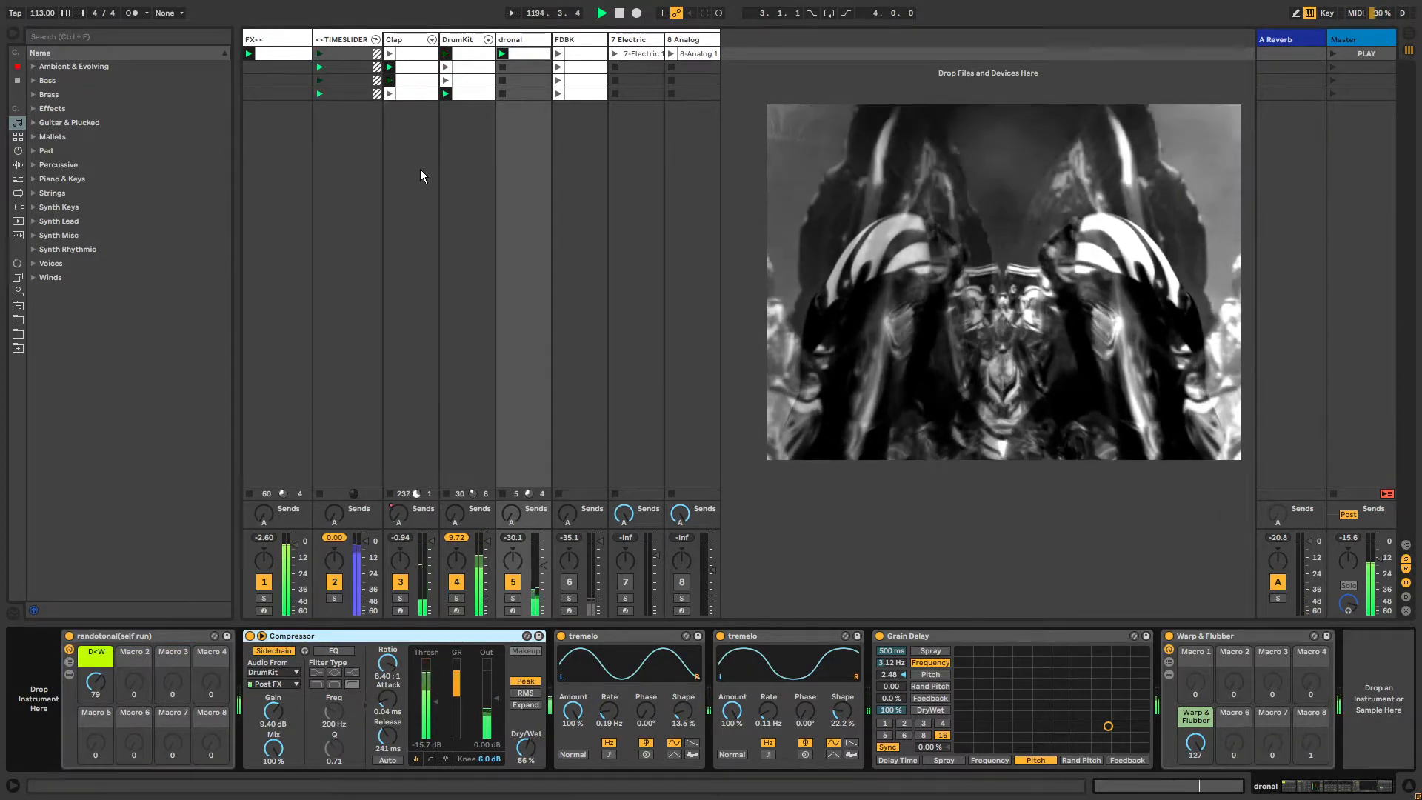
pyautogui.click(596, 633)
pyautogui.press('Right')
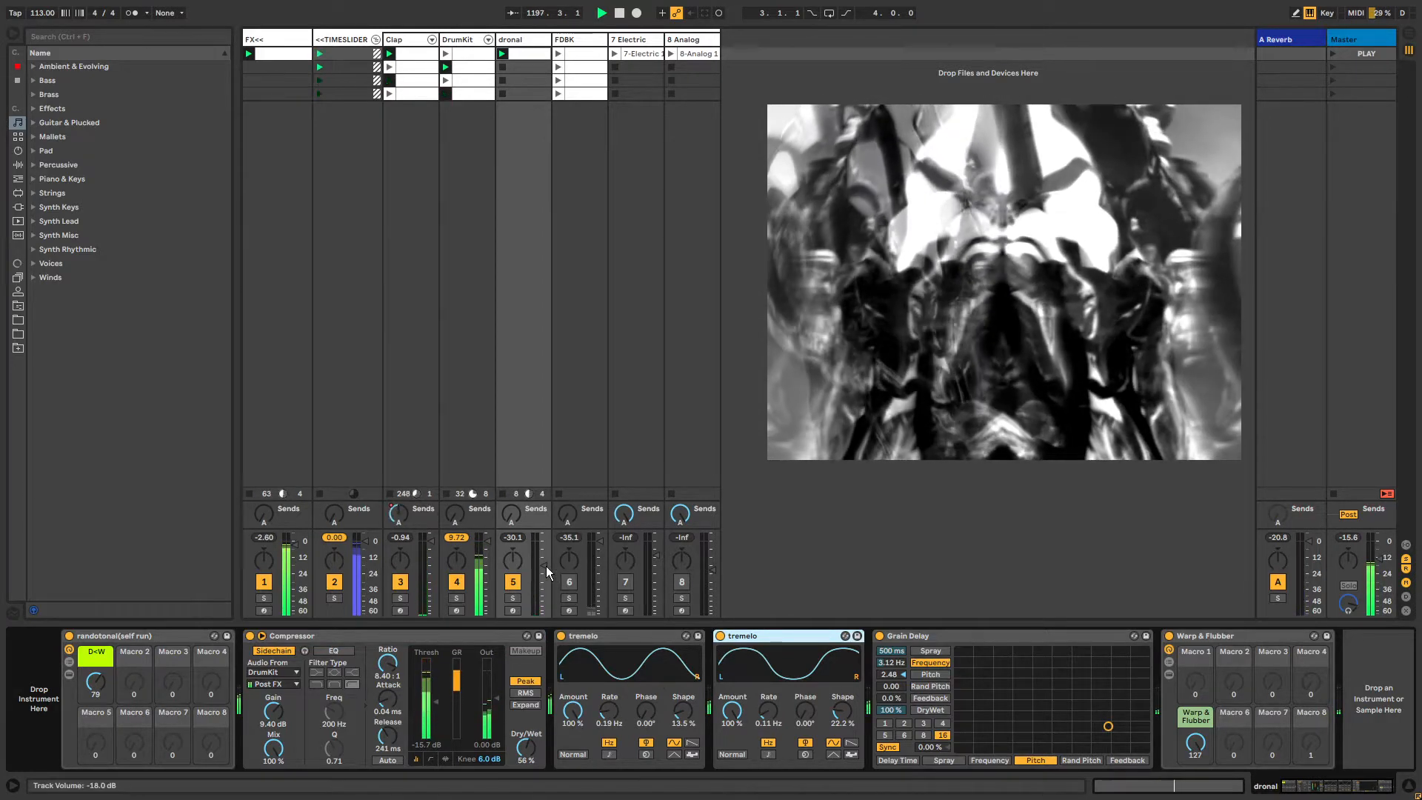
pyautogui.click(924, 638)
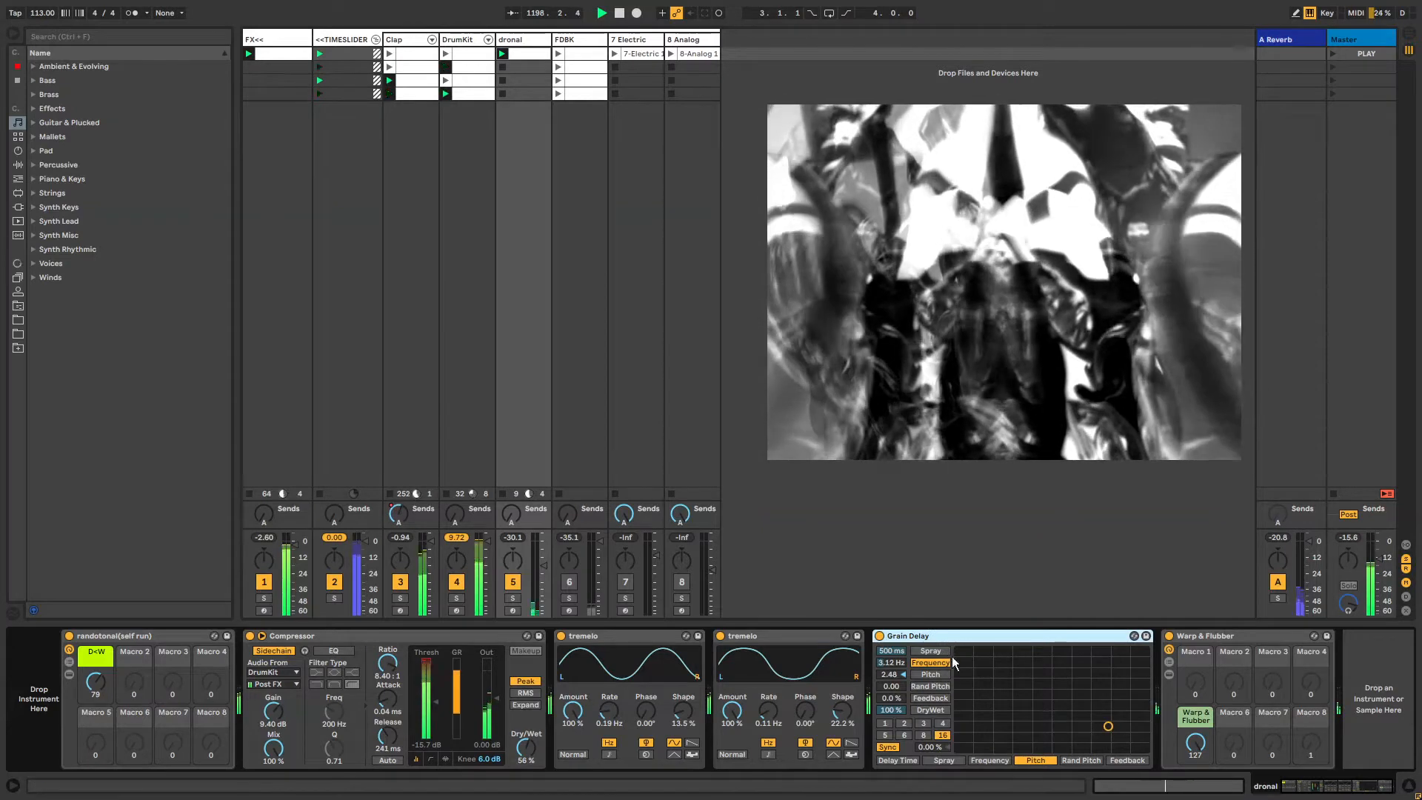
pyautogui.click(1214, 635)
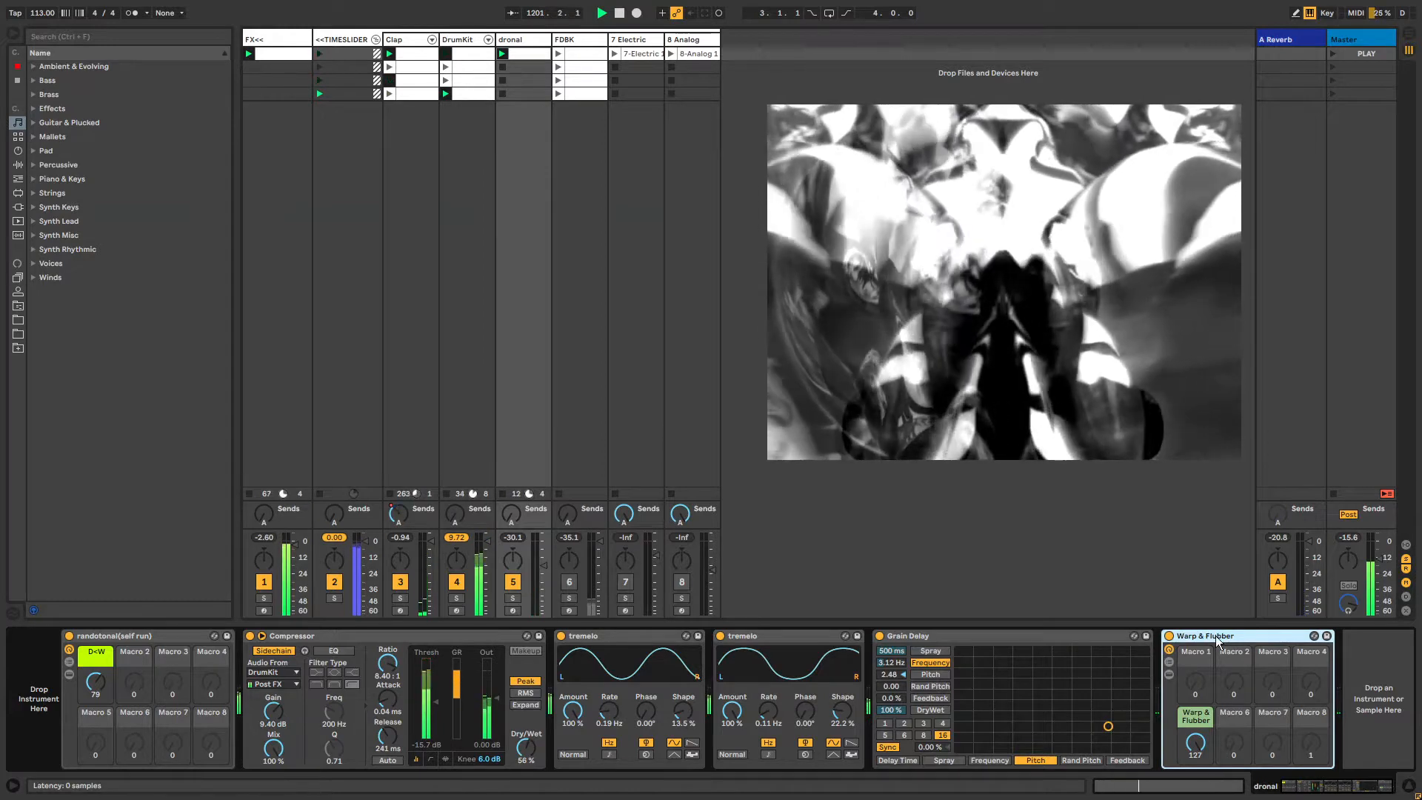
pyautogui.moveTo(1195, 744); pyautogui.dragTo(1194, 737)
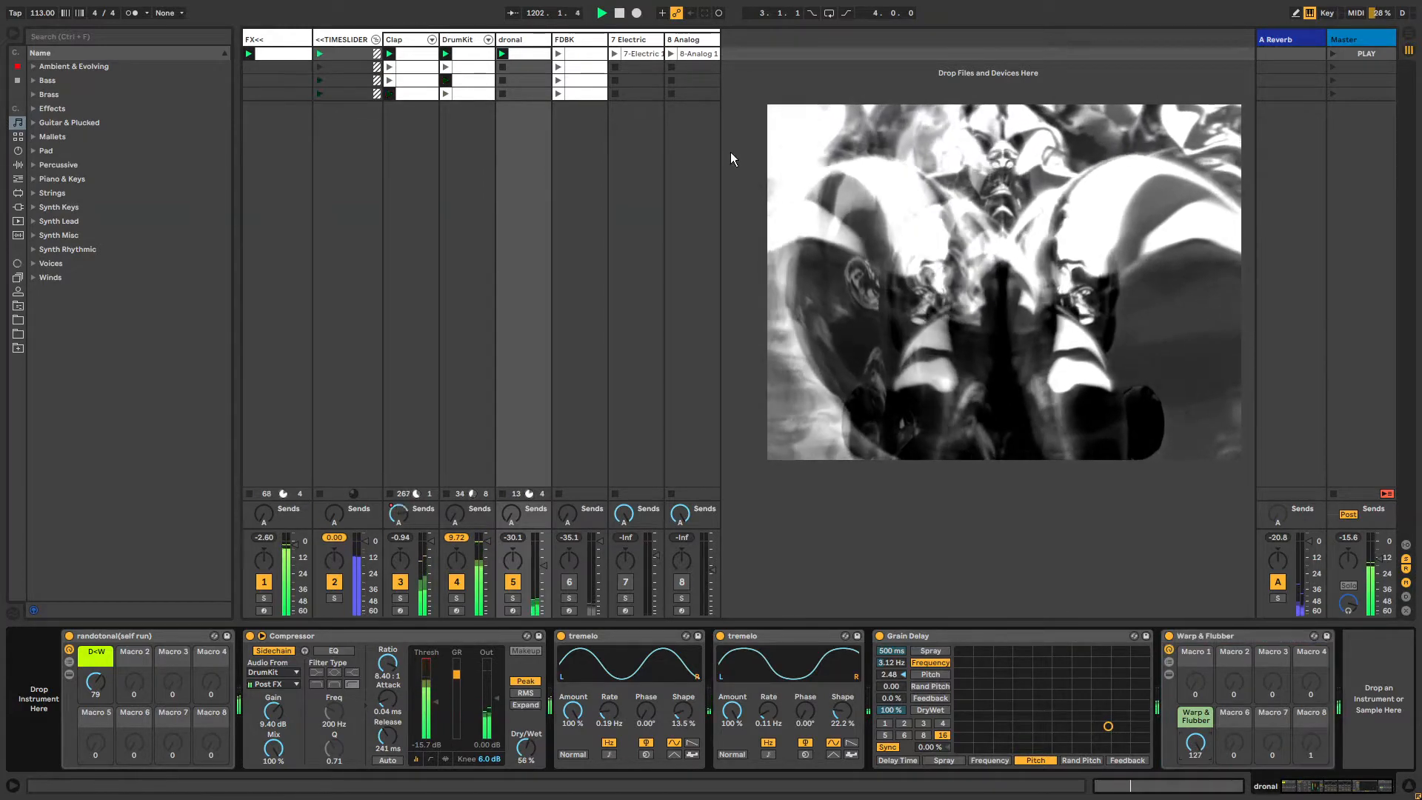
# Launch the FDBK track's first clip and inspect the sidechained Gate at the start of its effects chain
pyautogui.click(578, 43)
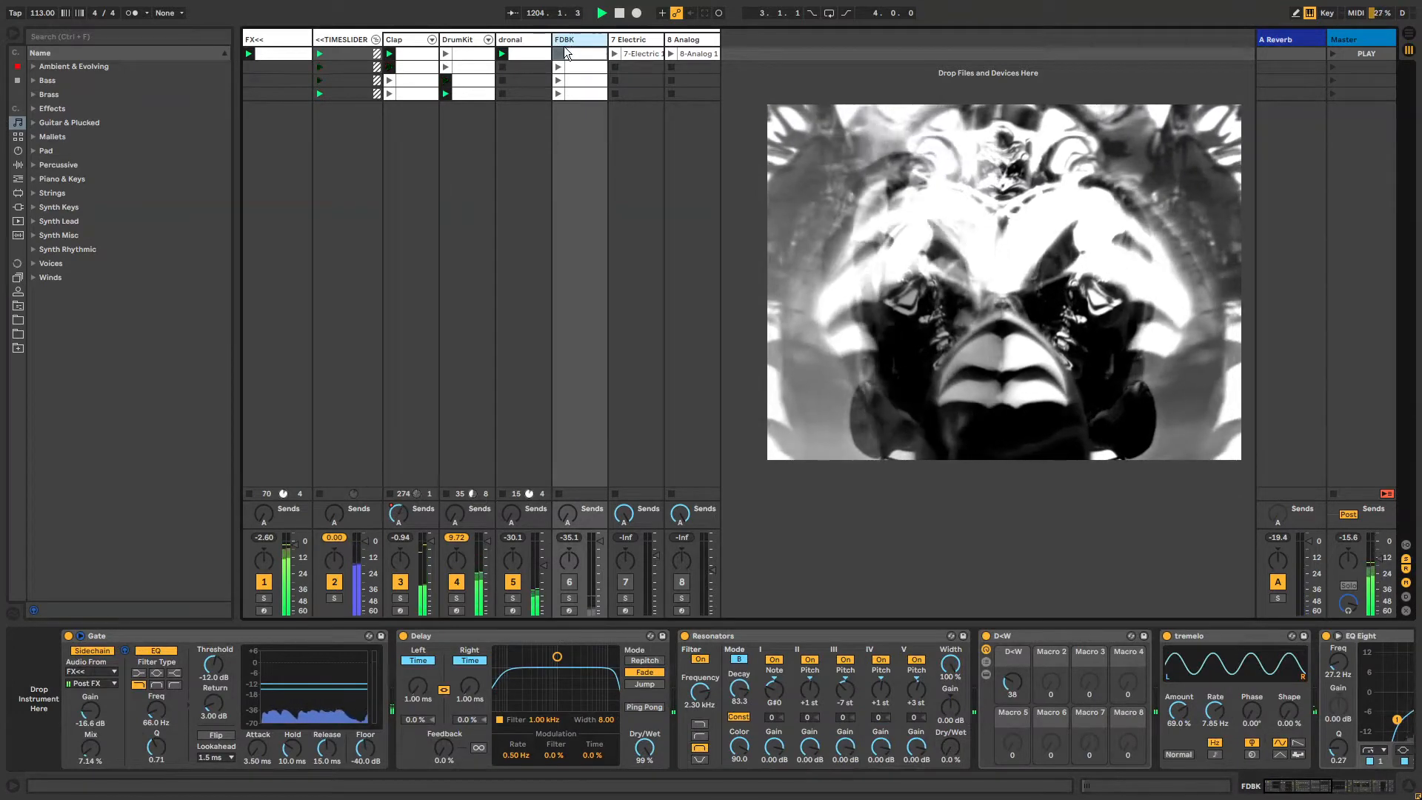
pyautogui.click(567, 52)
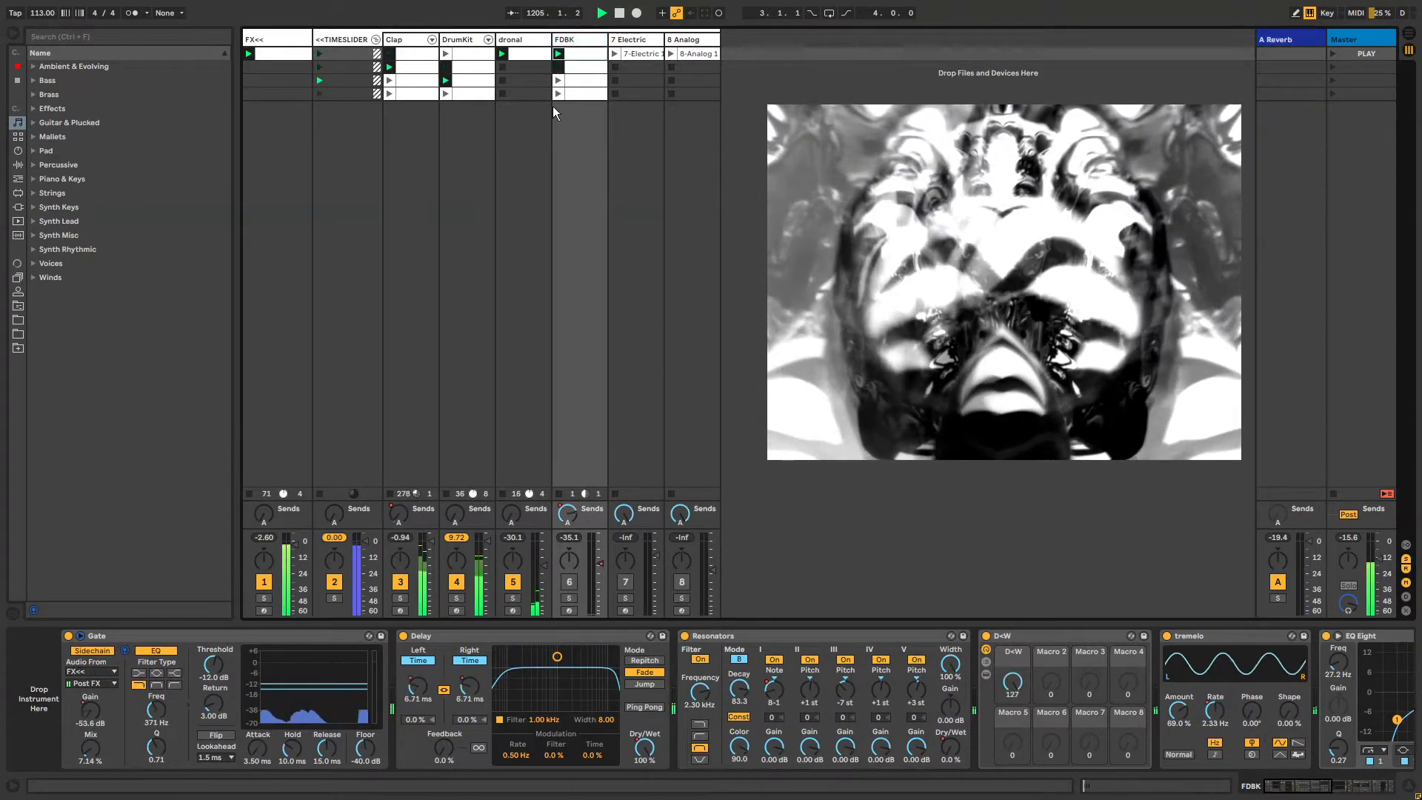
pyautogui.click(585, 66)
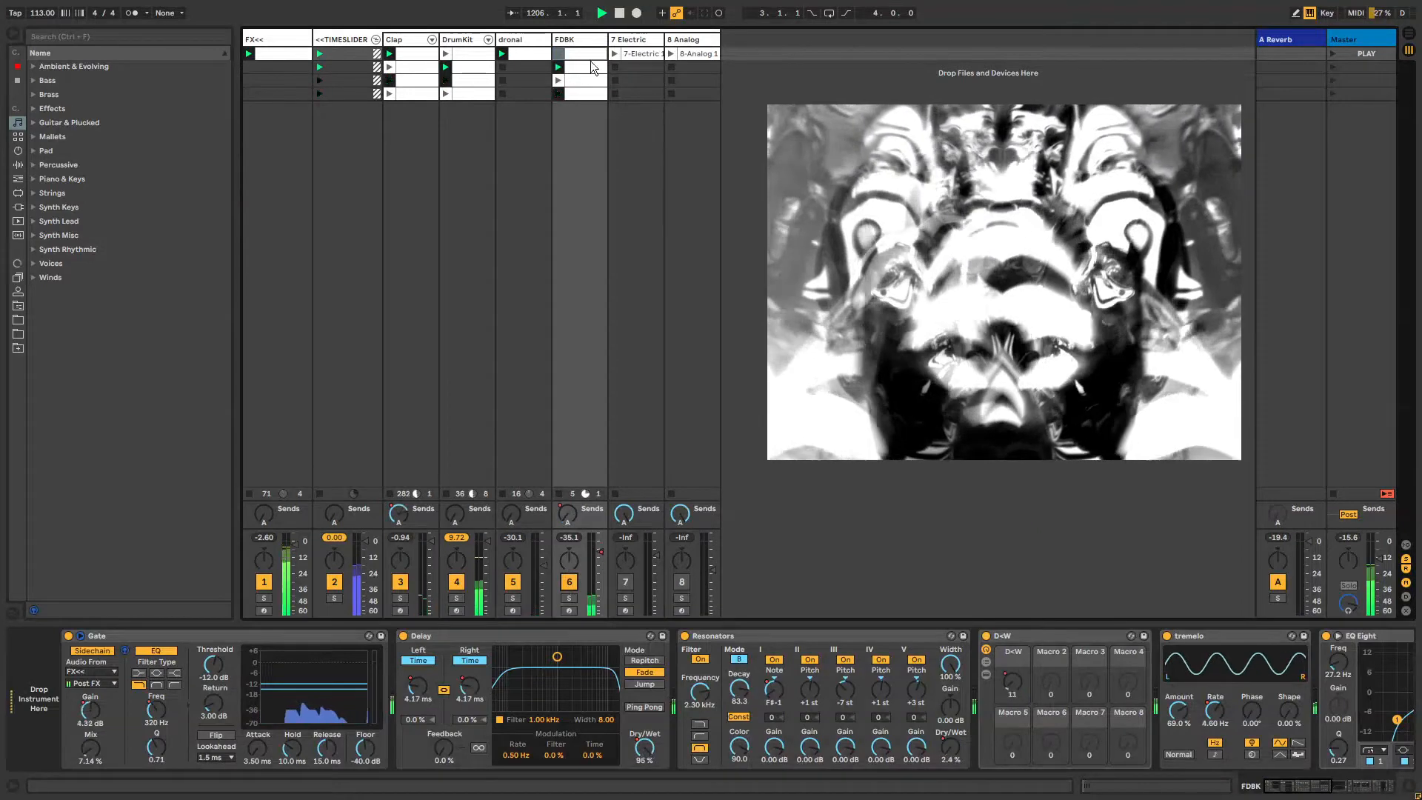
pyautogui.click(102, 637)
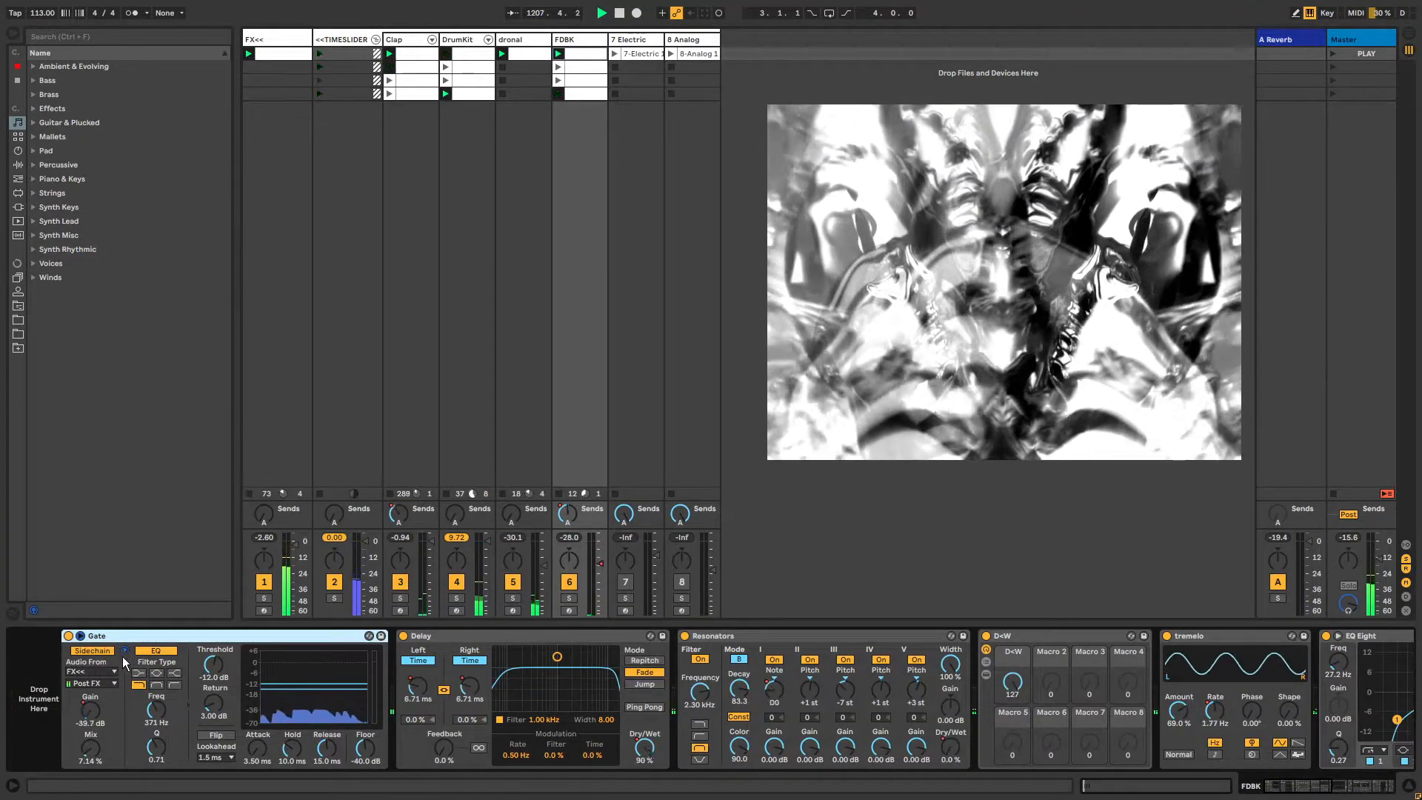
# Check the <<TIMESLIDER track's device, and inspect the Drum Buss and OTT on the FX<< track
pyautogui.click(277, 39)
pyautogui.click(343, 42)
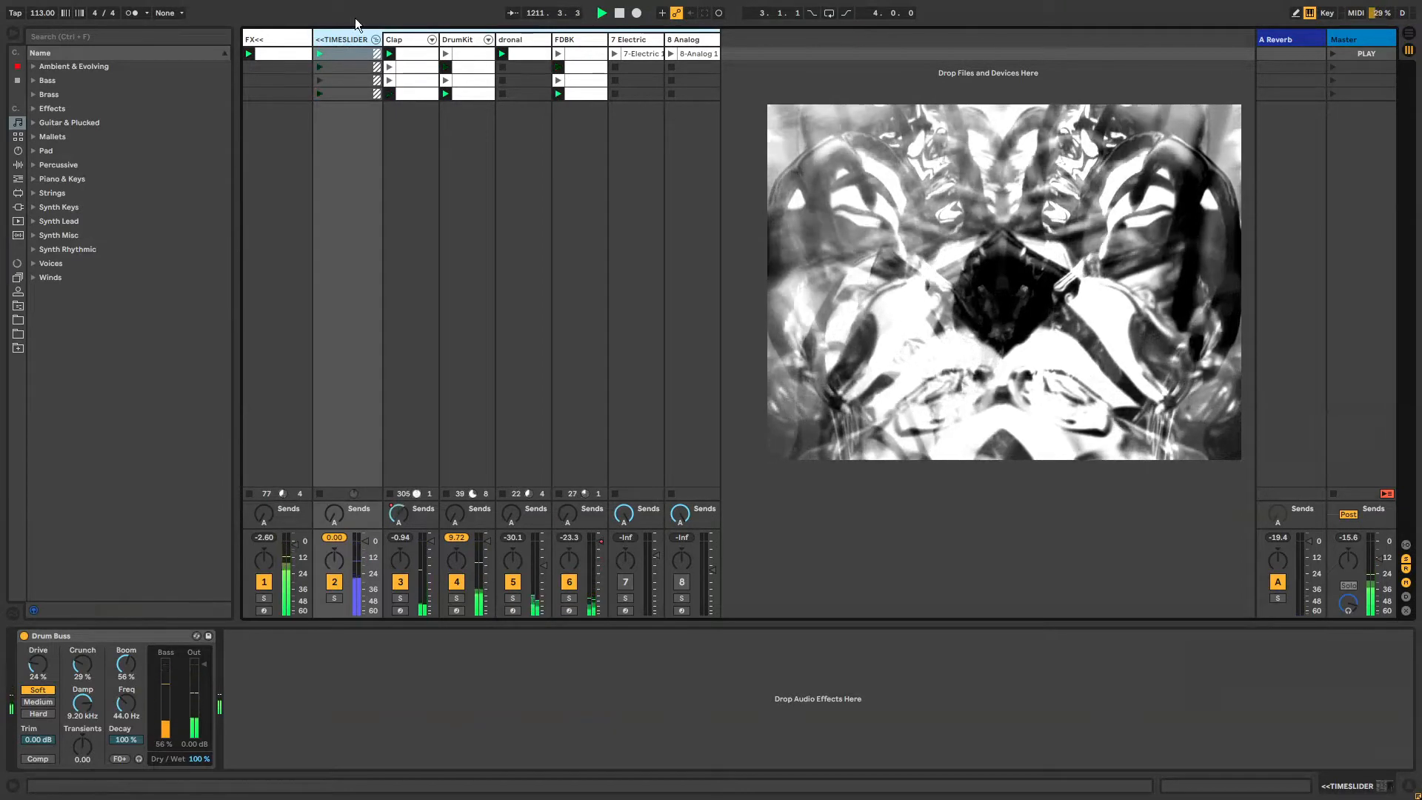
pyautogui.click(277, 37)
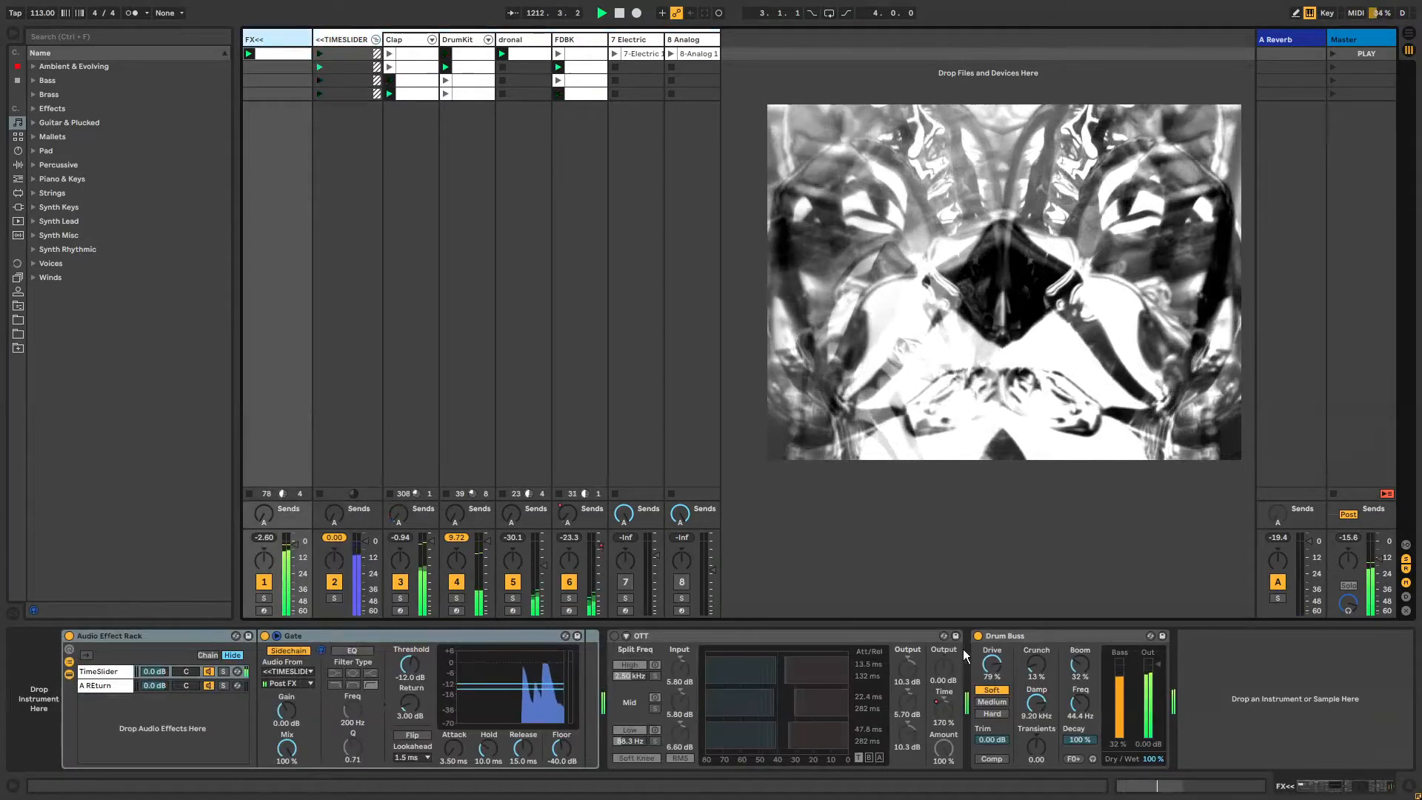
pyautogui.click(1027, 641)
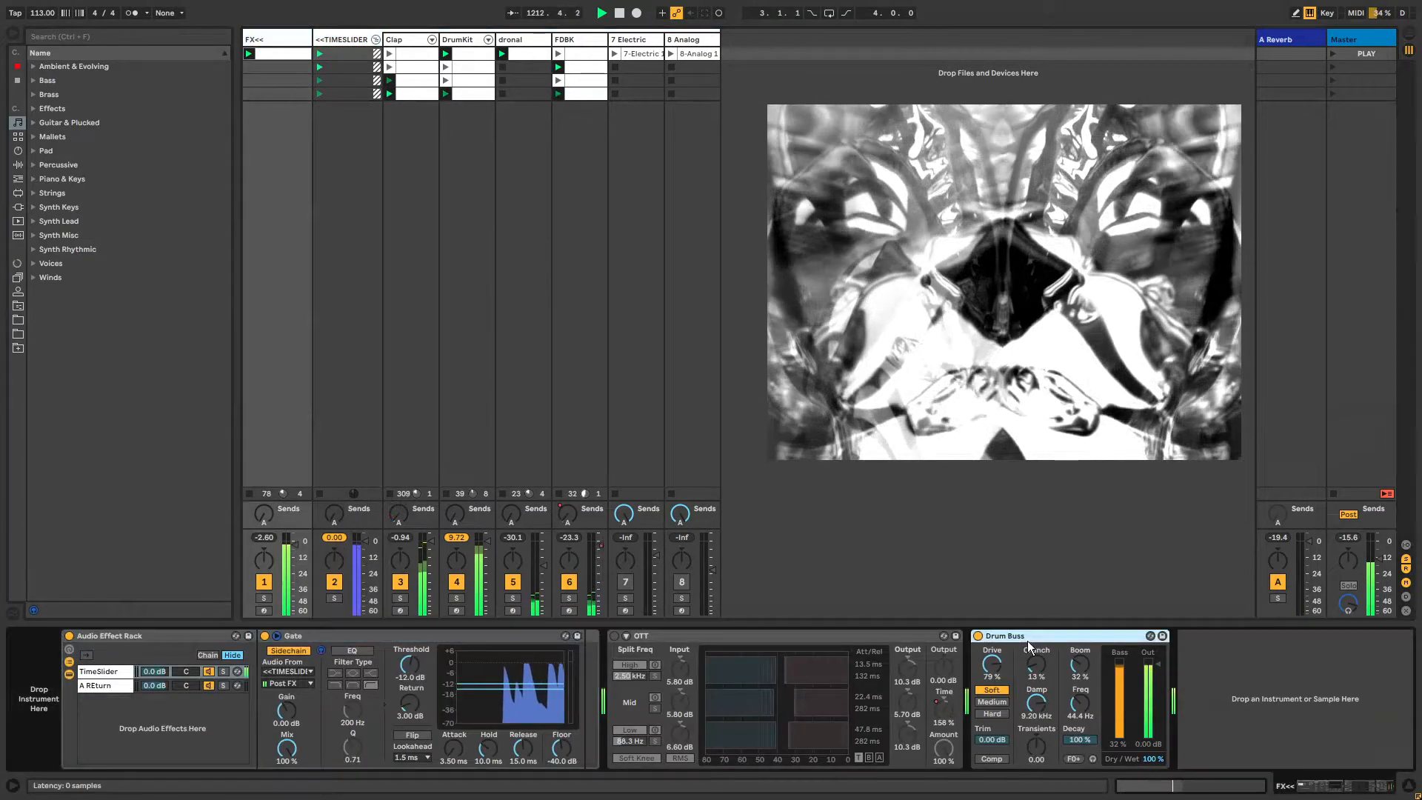
pyautogui.click(715, 637)
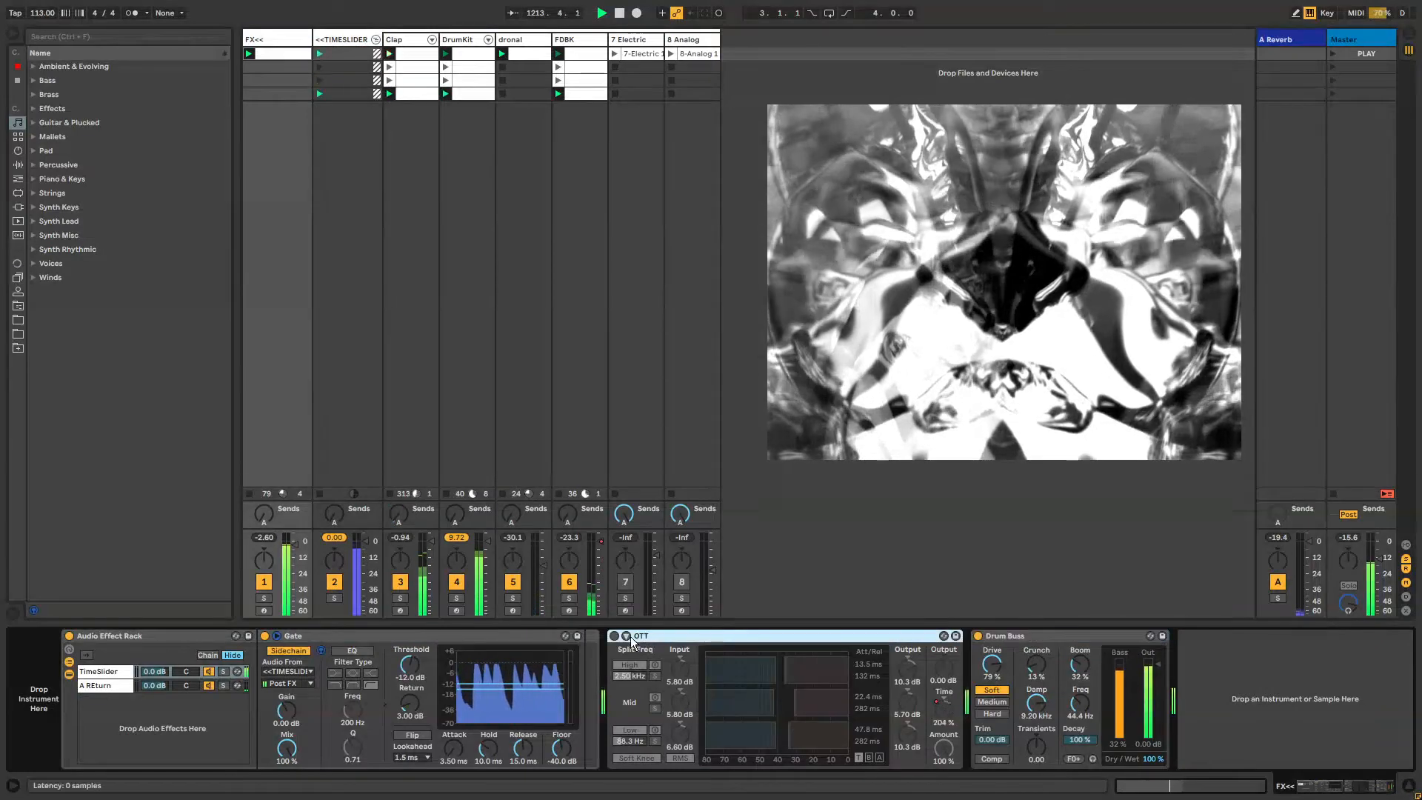
# Examine the A REturn chain in the FX<< track's Audio Effect Rack with its Gate, and the OTT that follows
pyautogui.click(181, 631)
pyautogui.click(102, 687)
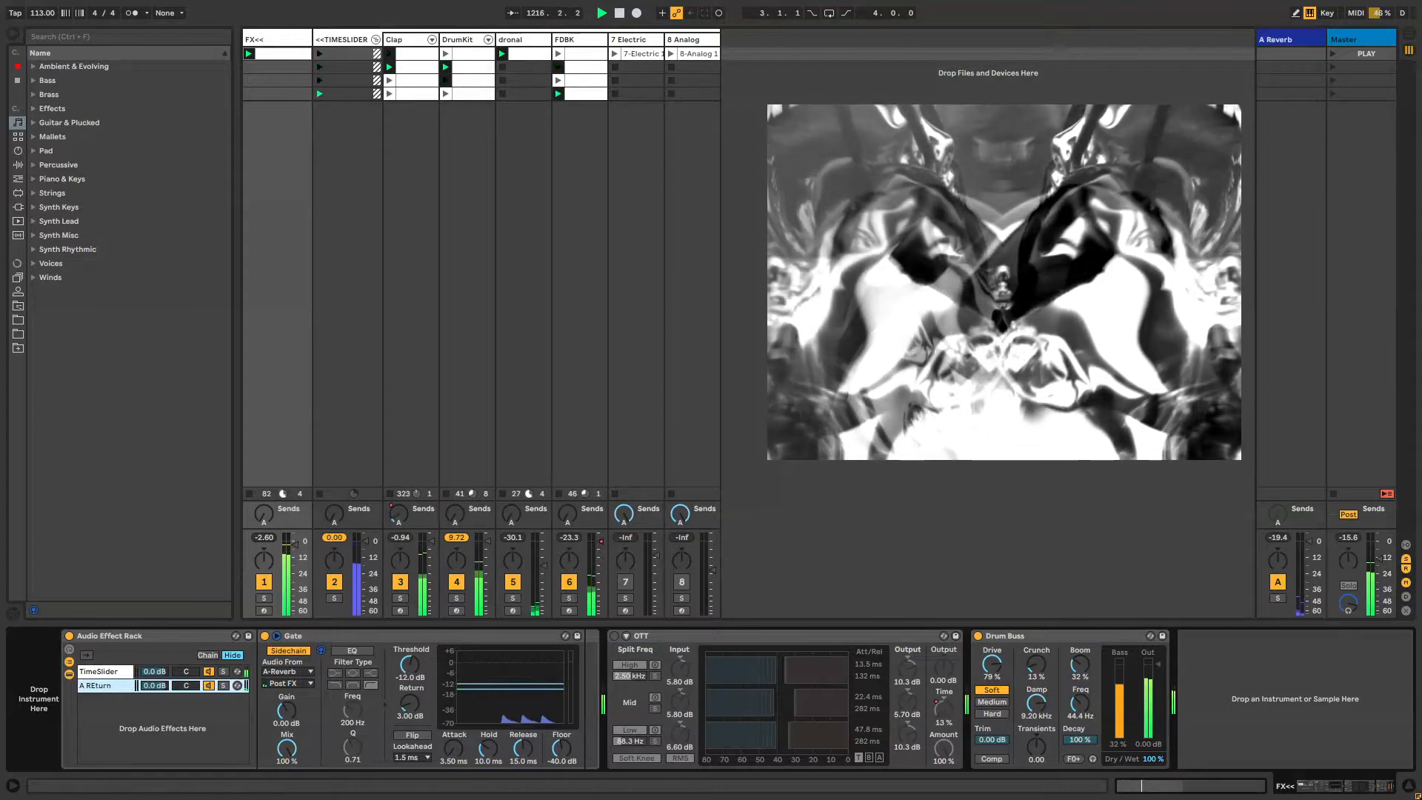
pyautogui.click(109, 687)
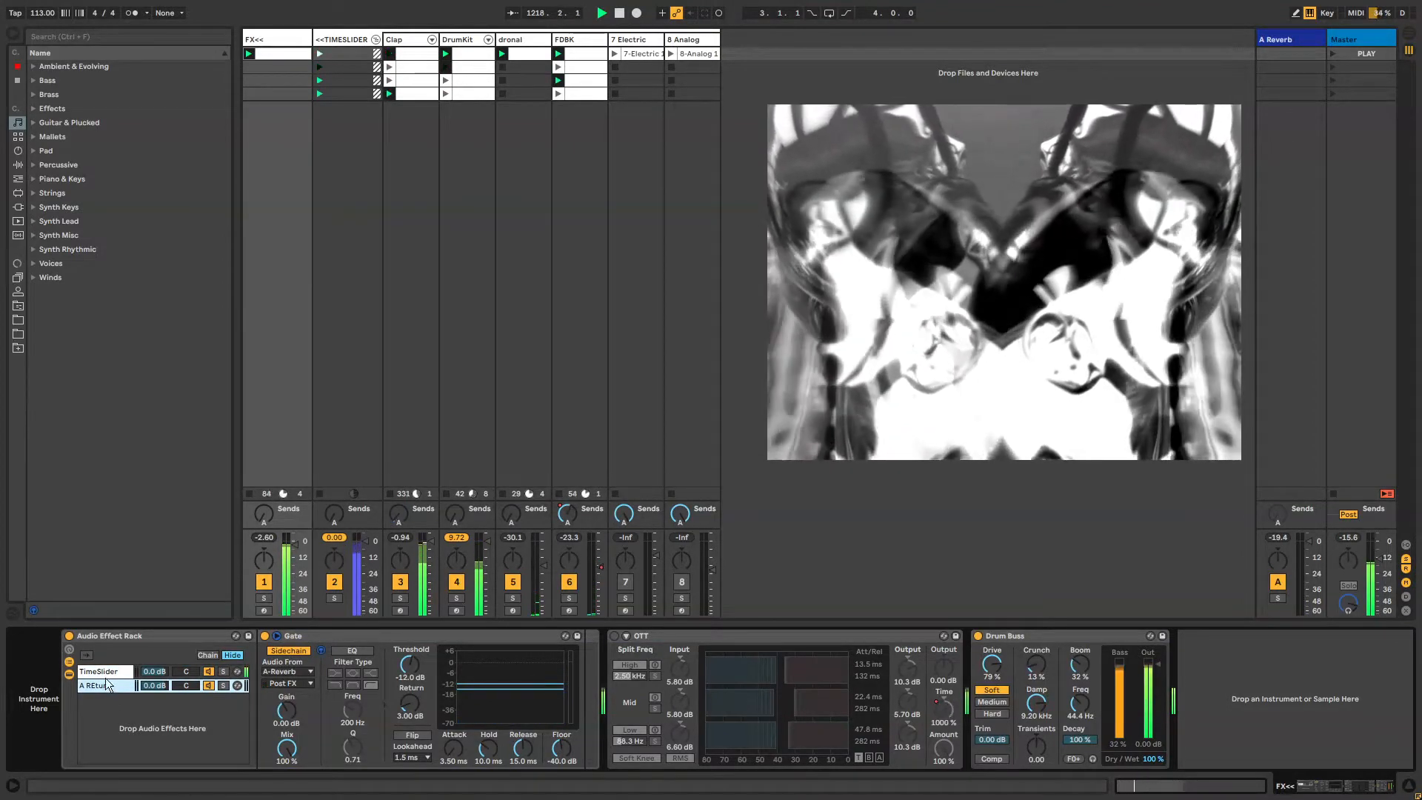
pyautogui.click(308, 636)
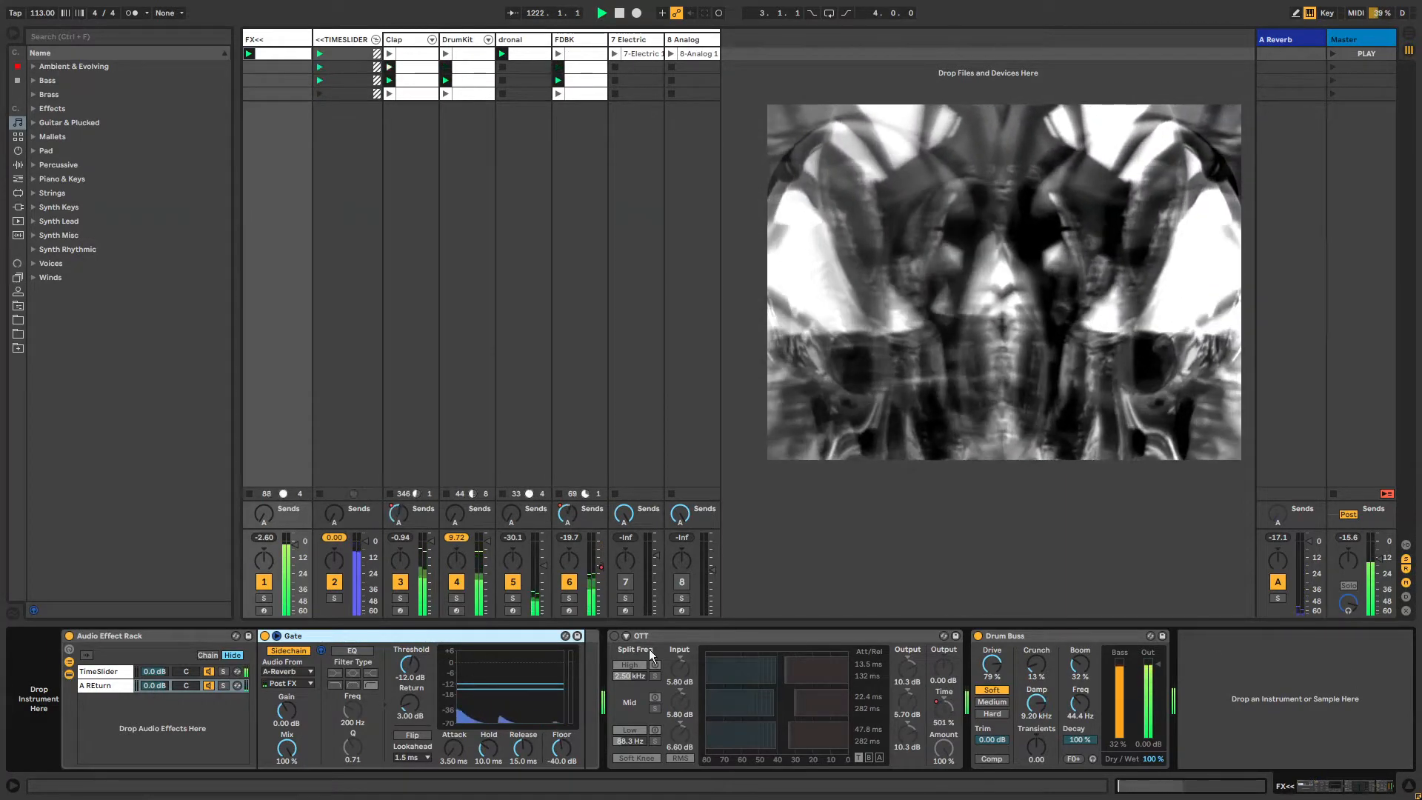
pyautogui.click(682, 637)
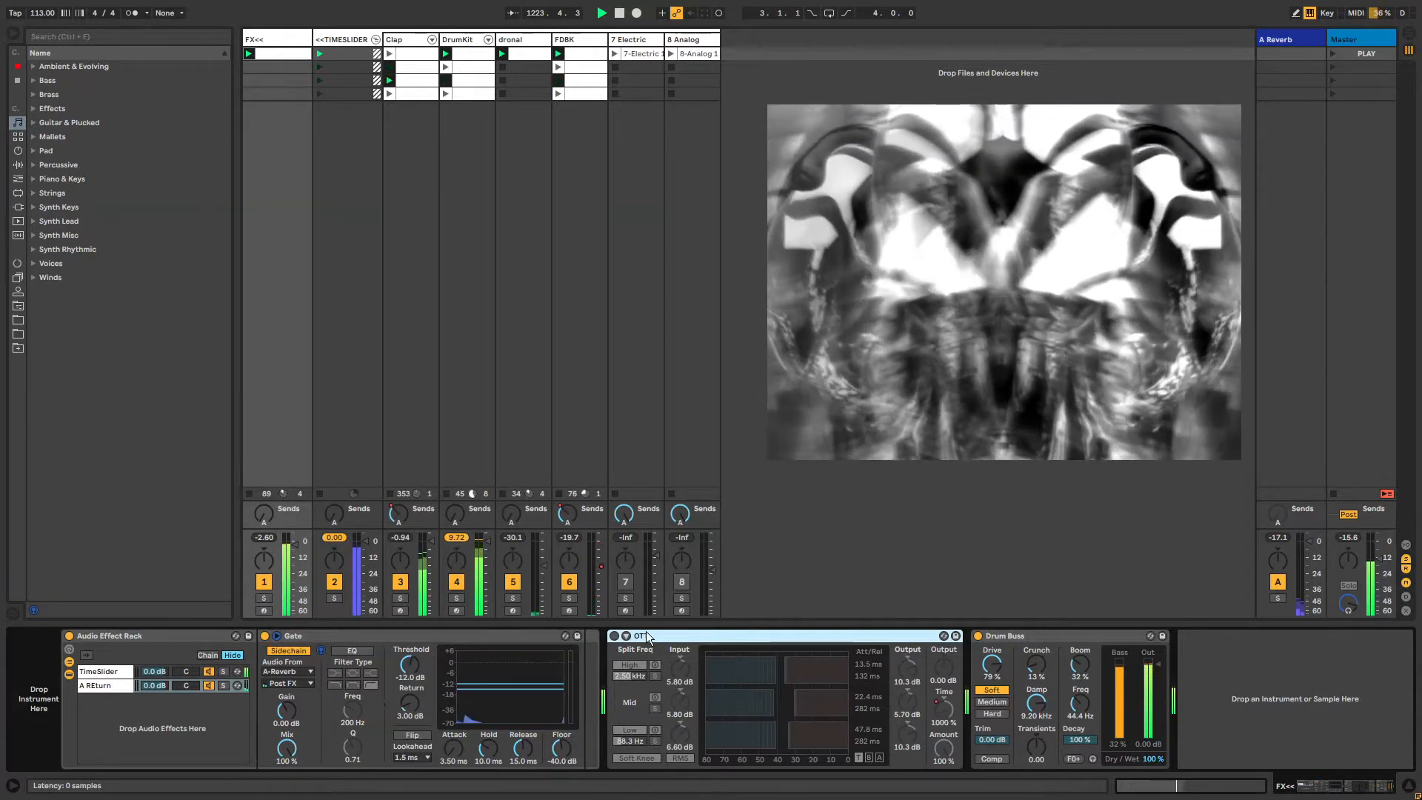
# Browse the audio effects and unfold Multiband Dynamics to show where its OTT preset is found
pyautogui.click(17, 179)
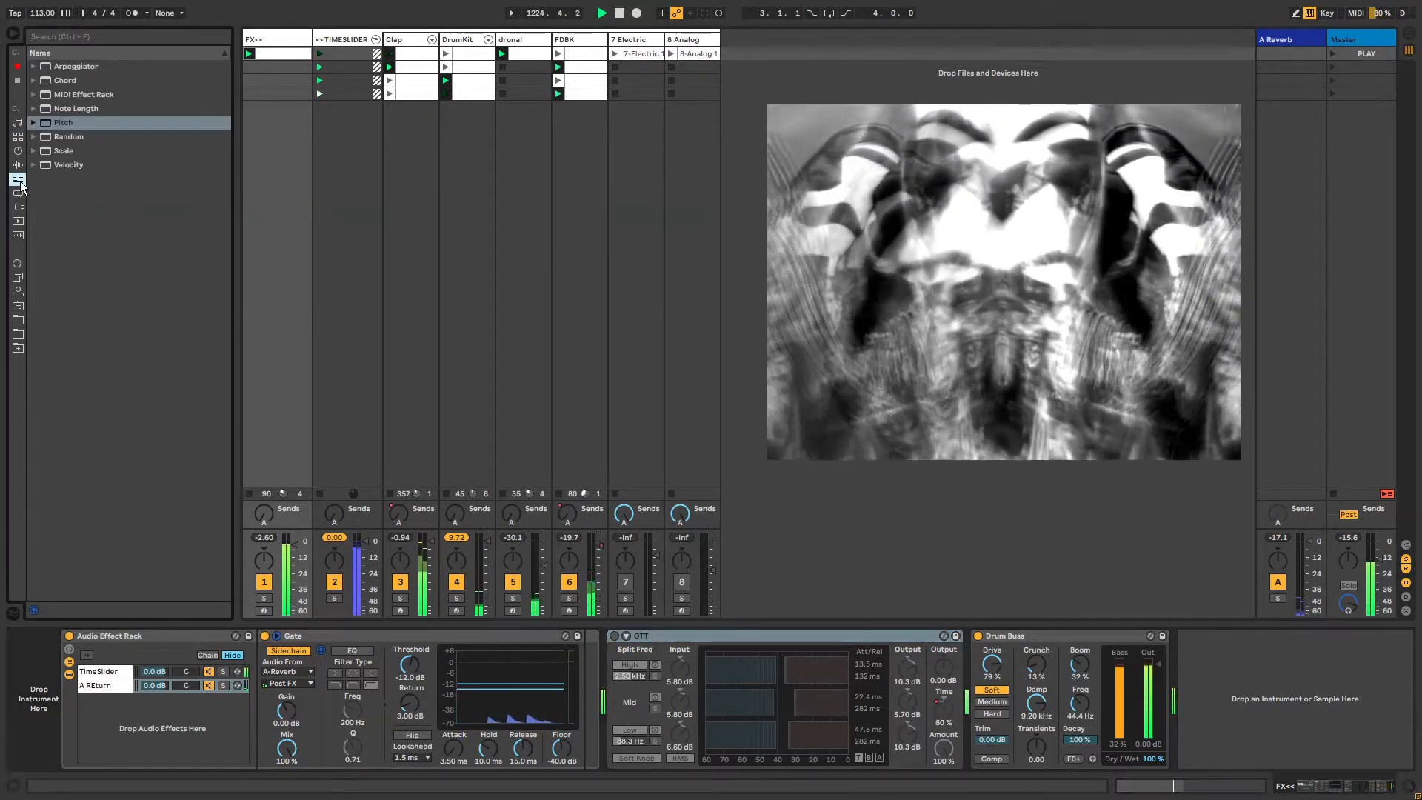
pyautogui.click(18, 164)
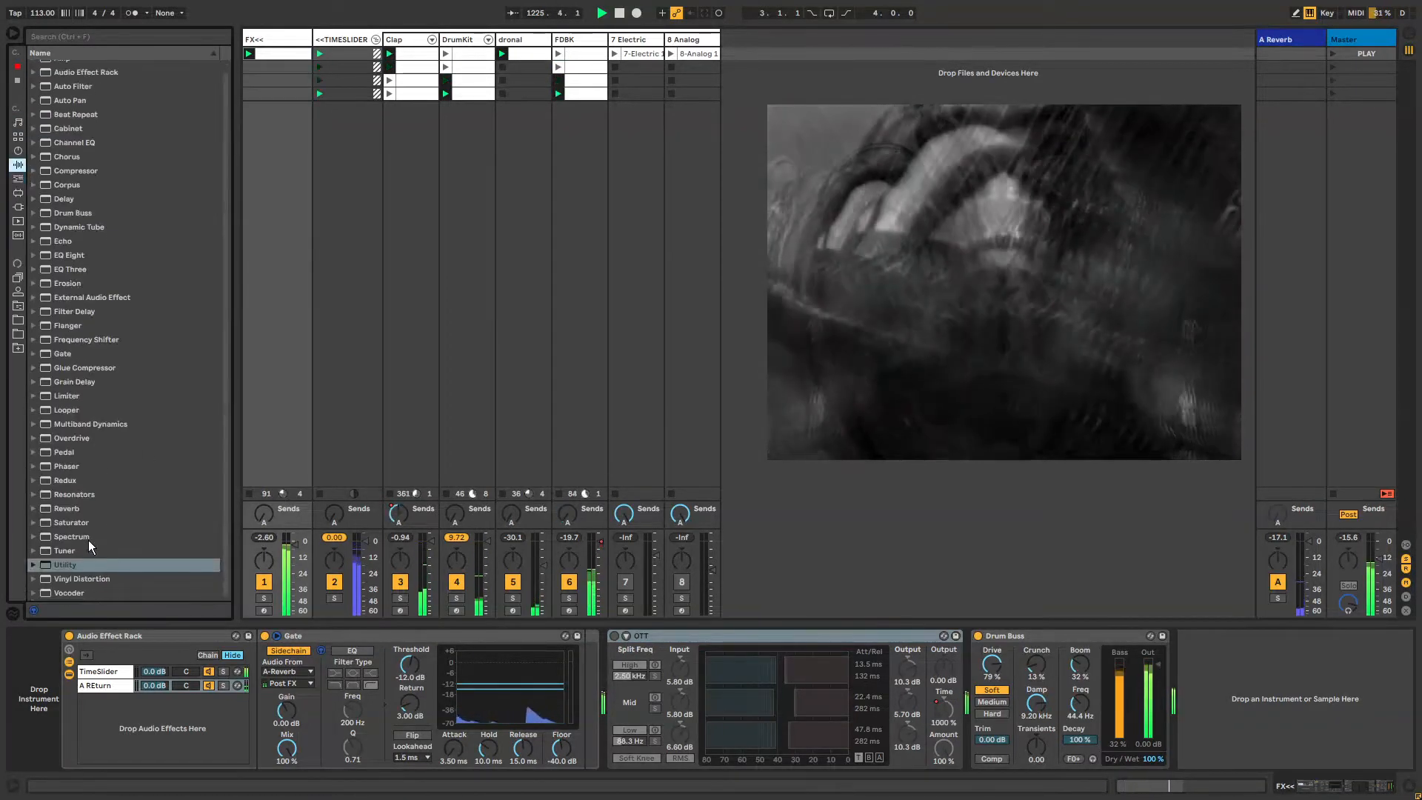
pyautogui.click(40, 429)
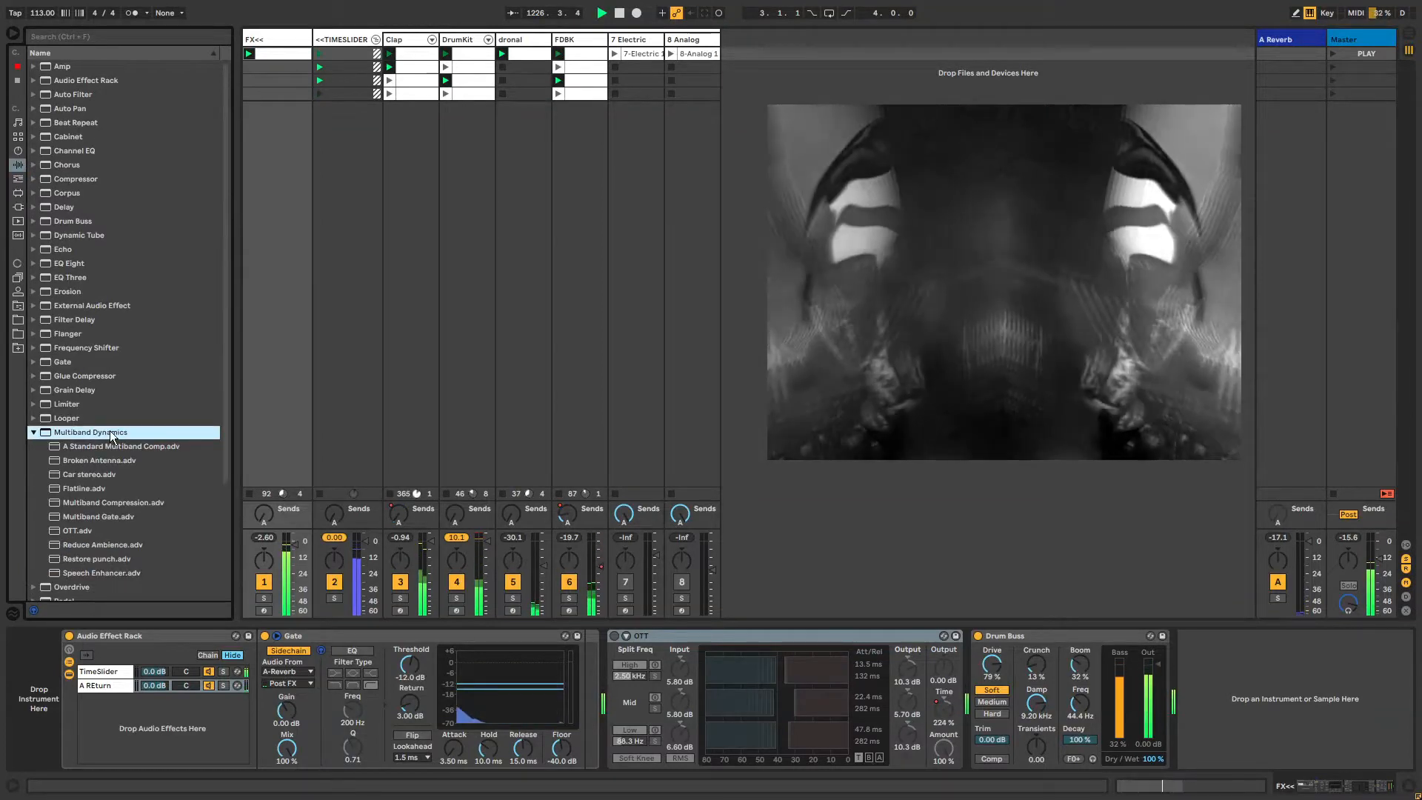
pyautogui.scroll(-3, 109, 430)
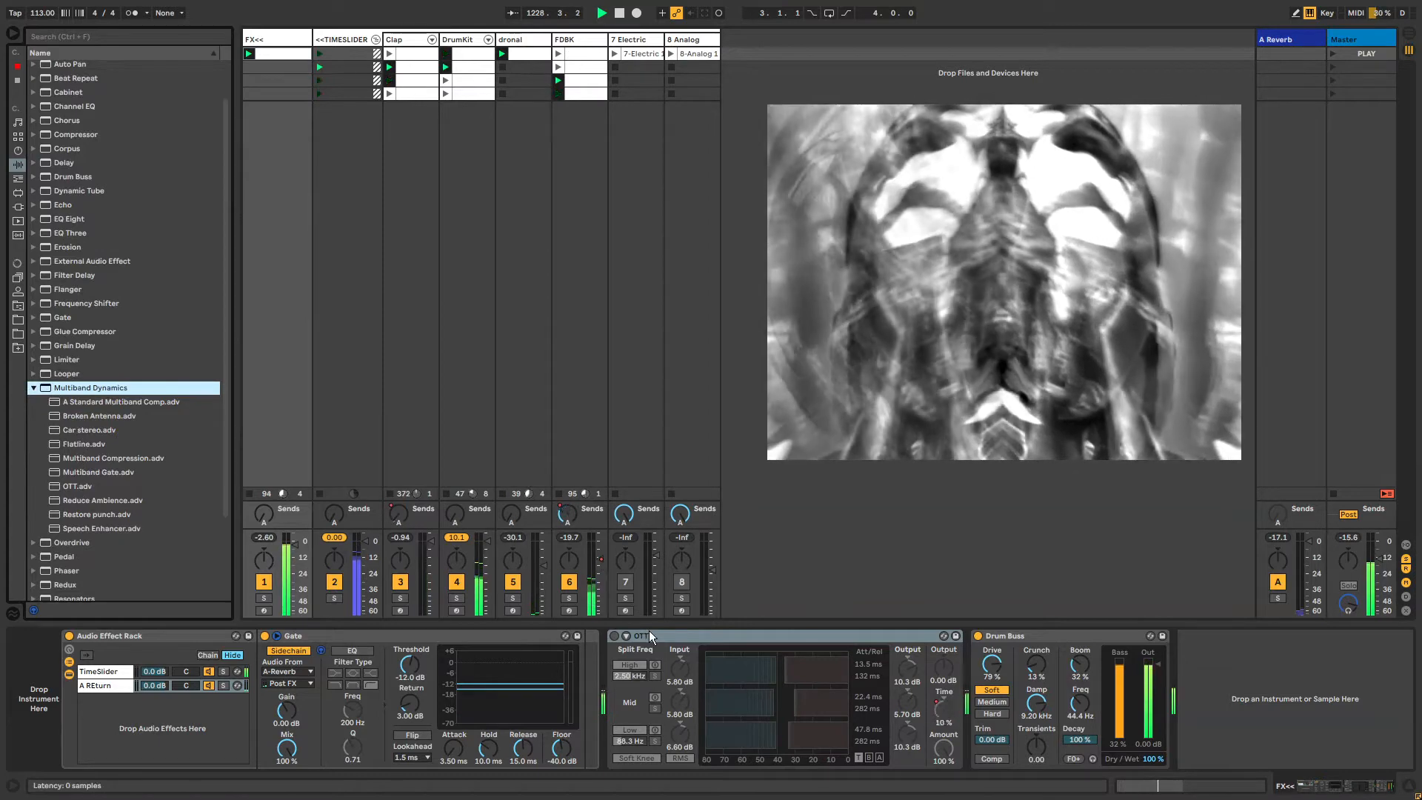
# Enable the OTT on the FX<< track and open the clip envelope that automates its Time scaling
pyautogui.click(648, 633)
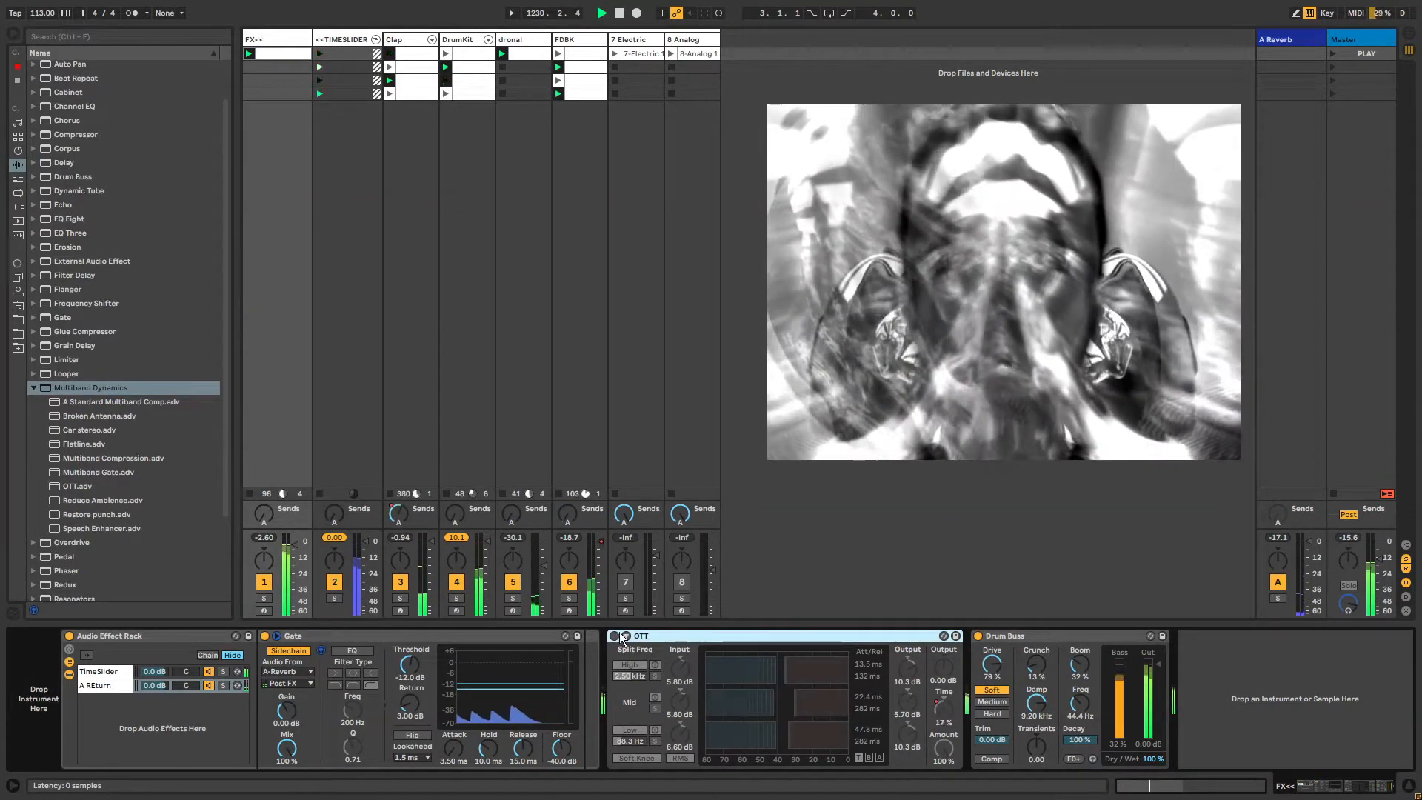
pyautogui.click(615, 636)
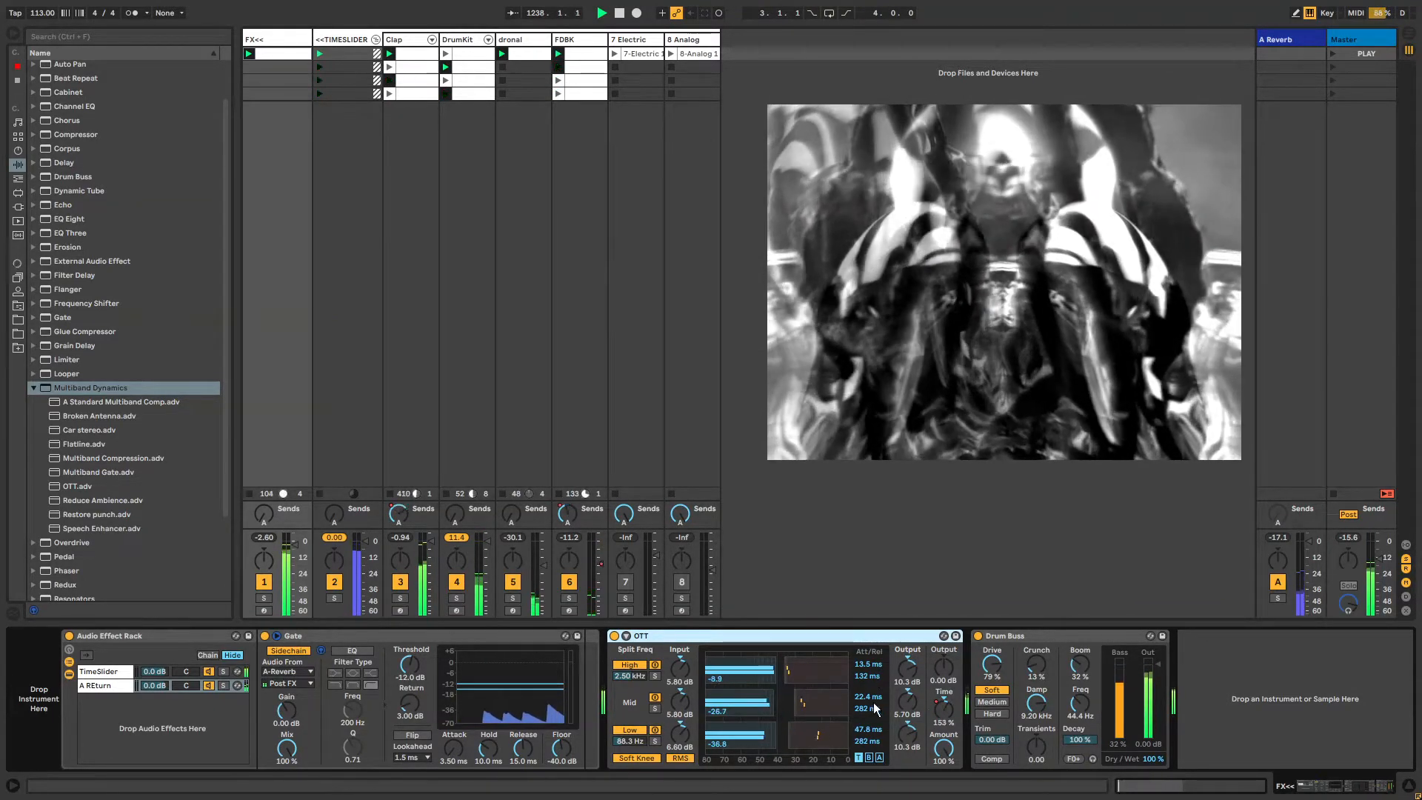
pyautogui.rightClick(945, 708)
pyautogui.click(985, 709)
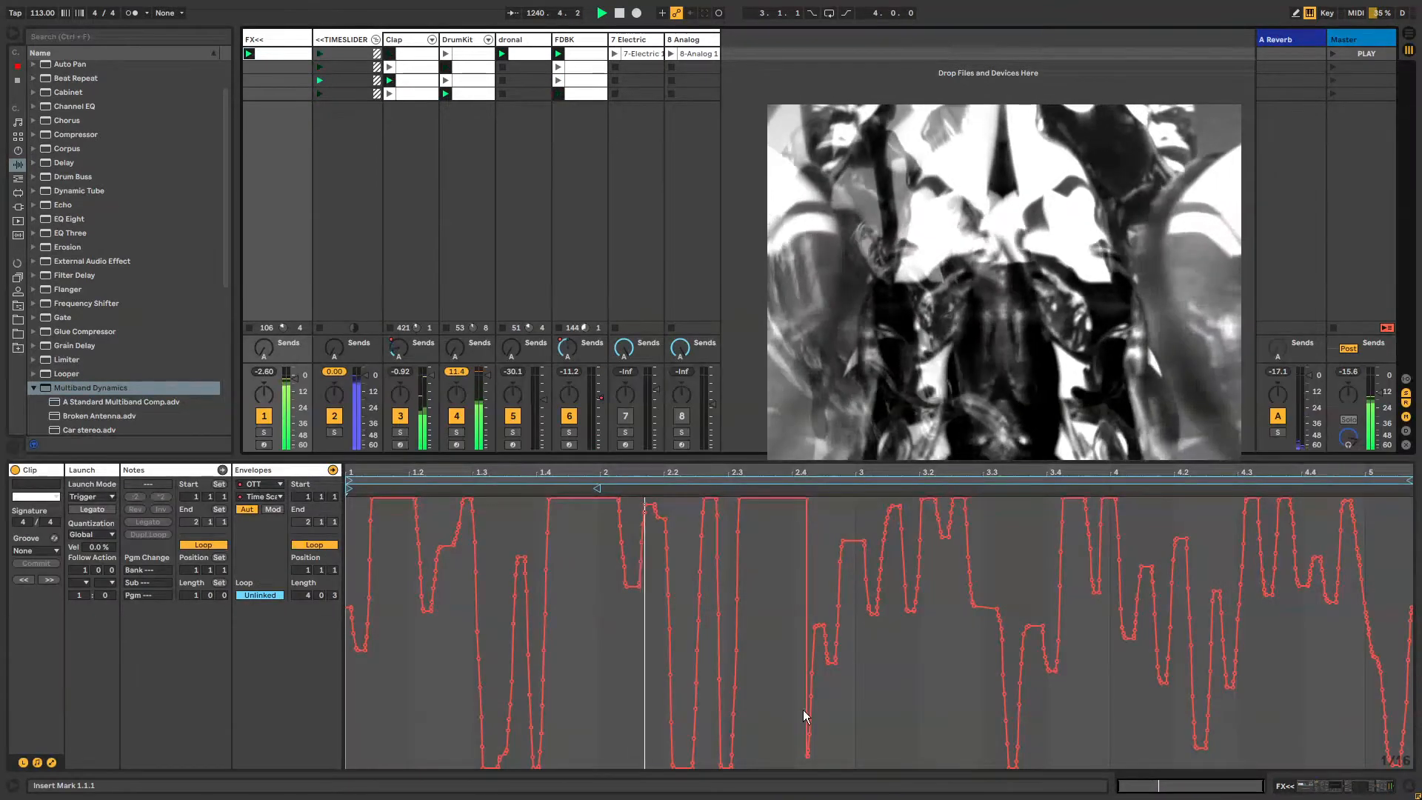
pyautogui.click(888, 677)
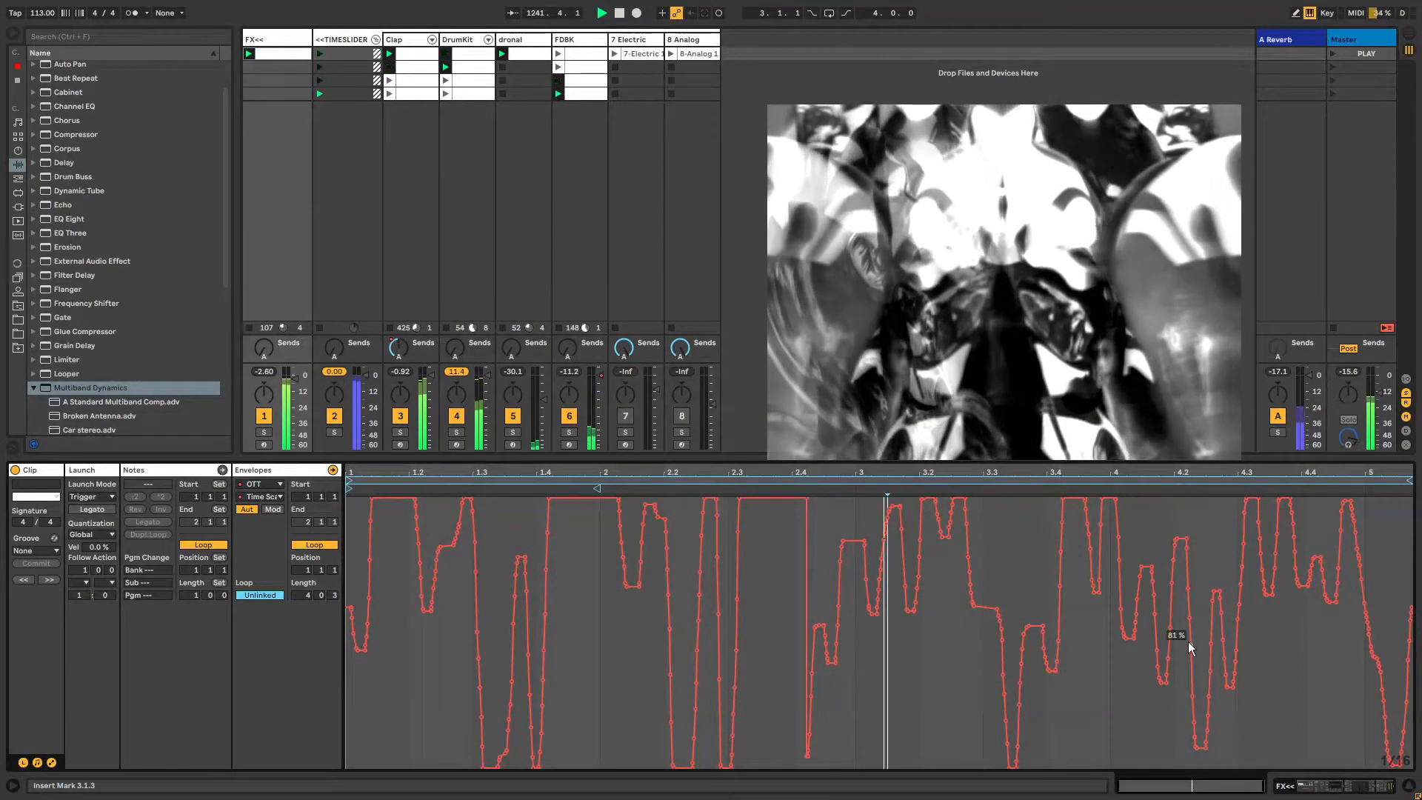
# Return to the FX<< track's device chain and inspect the Drum Buss after the OTT
pyautogui.click(269, 48)
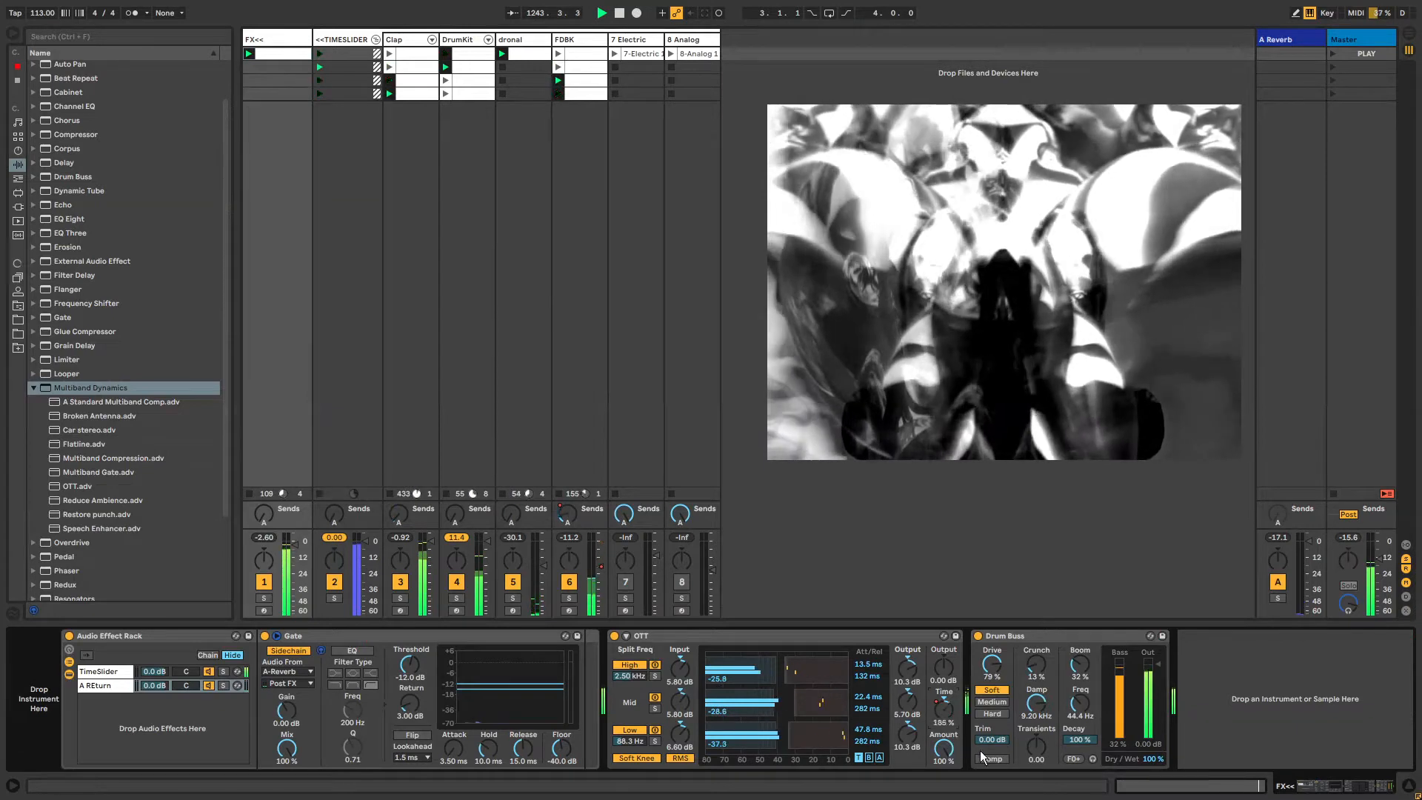
pyautogui.click(1009, 641)
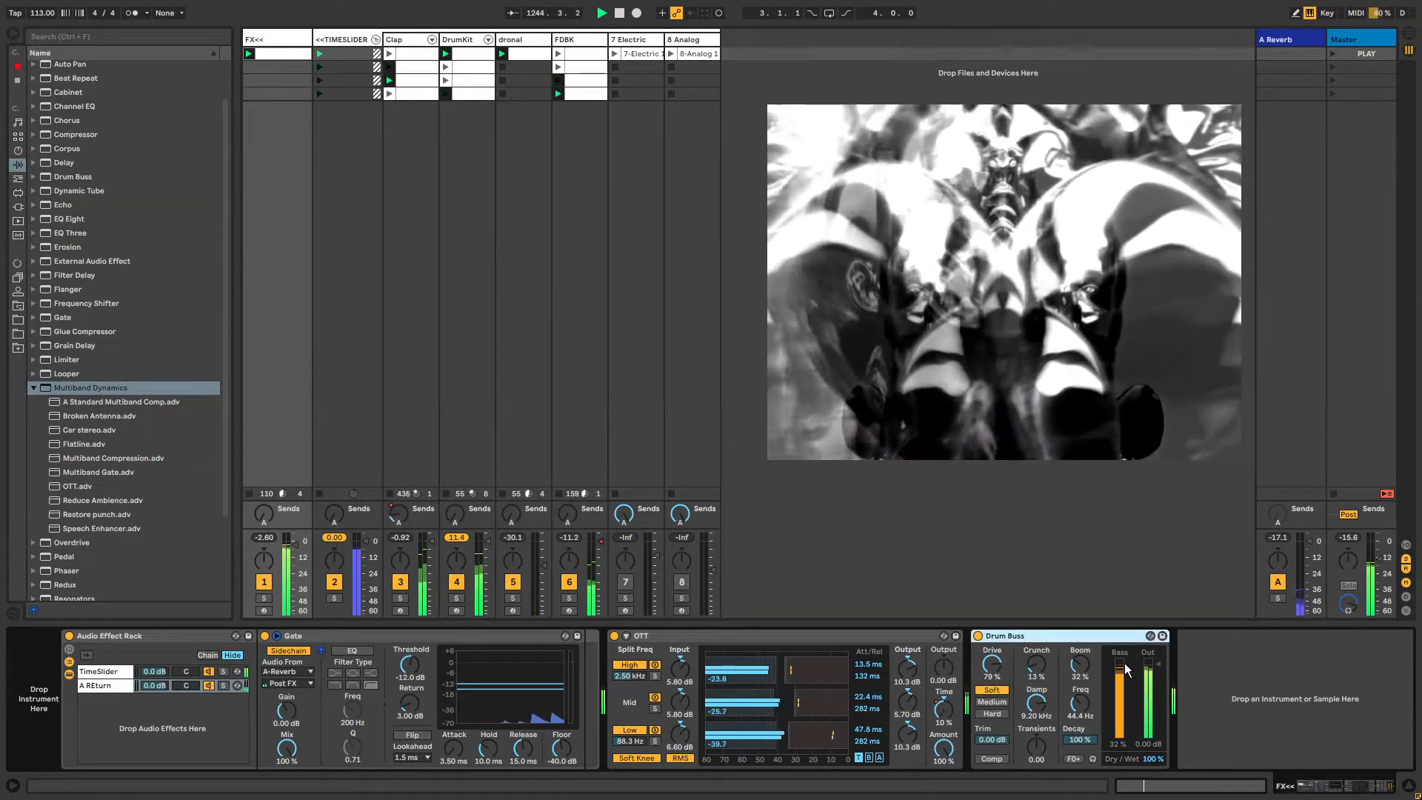
# Check the sidechain source and tap point choices of the Gate on the FDBK track
pyautogui.click(582, 44)
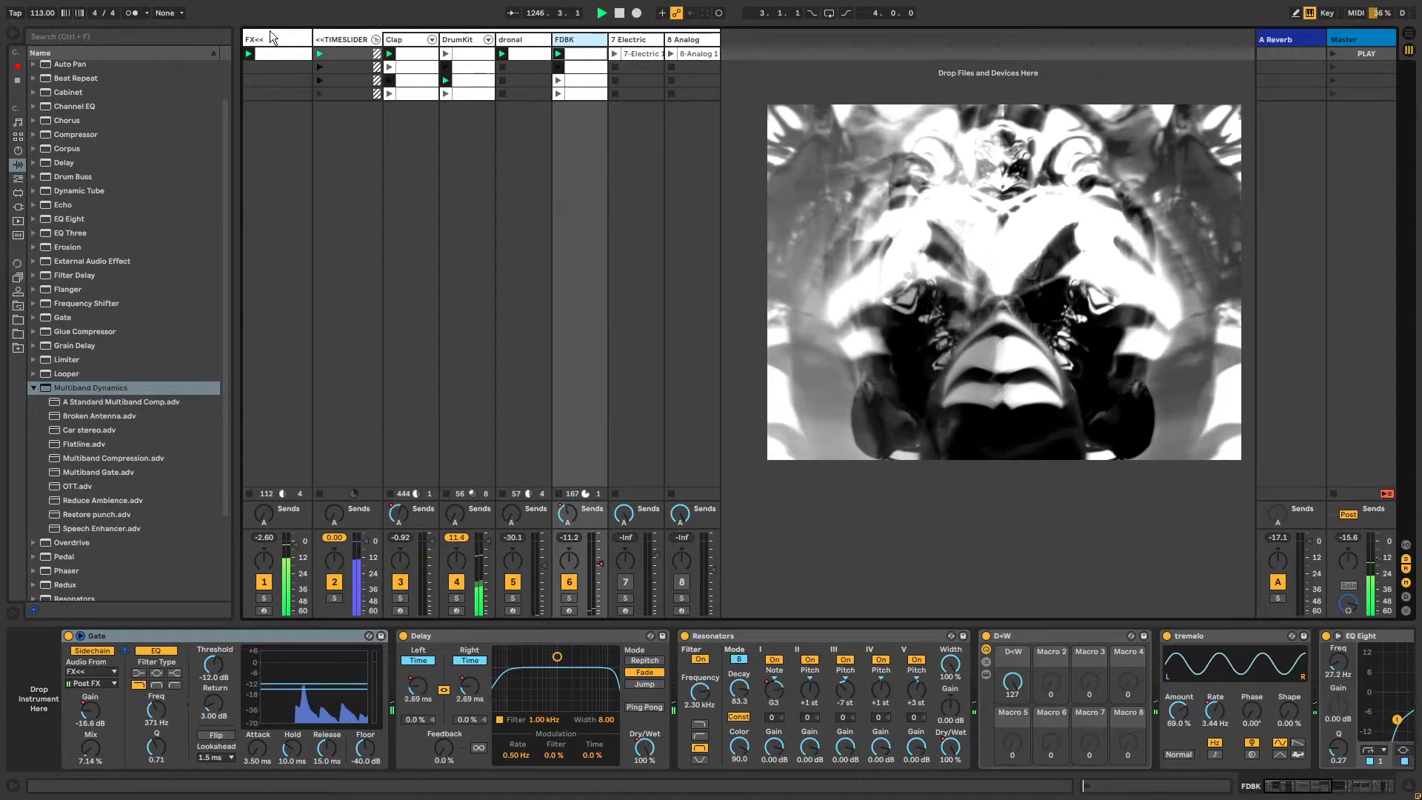
pyautogui.click(92, 684)
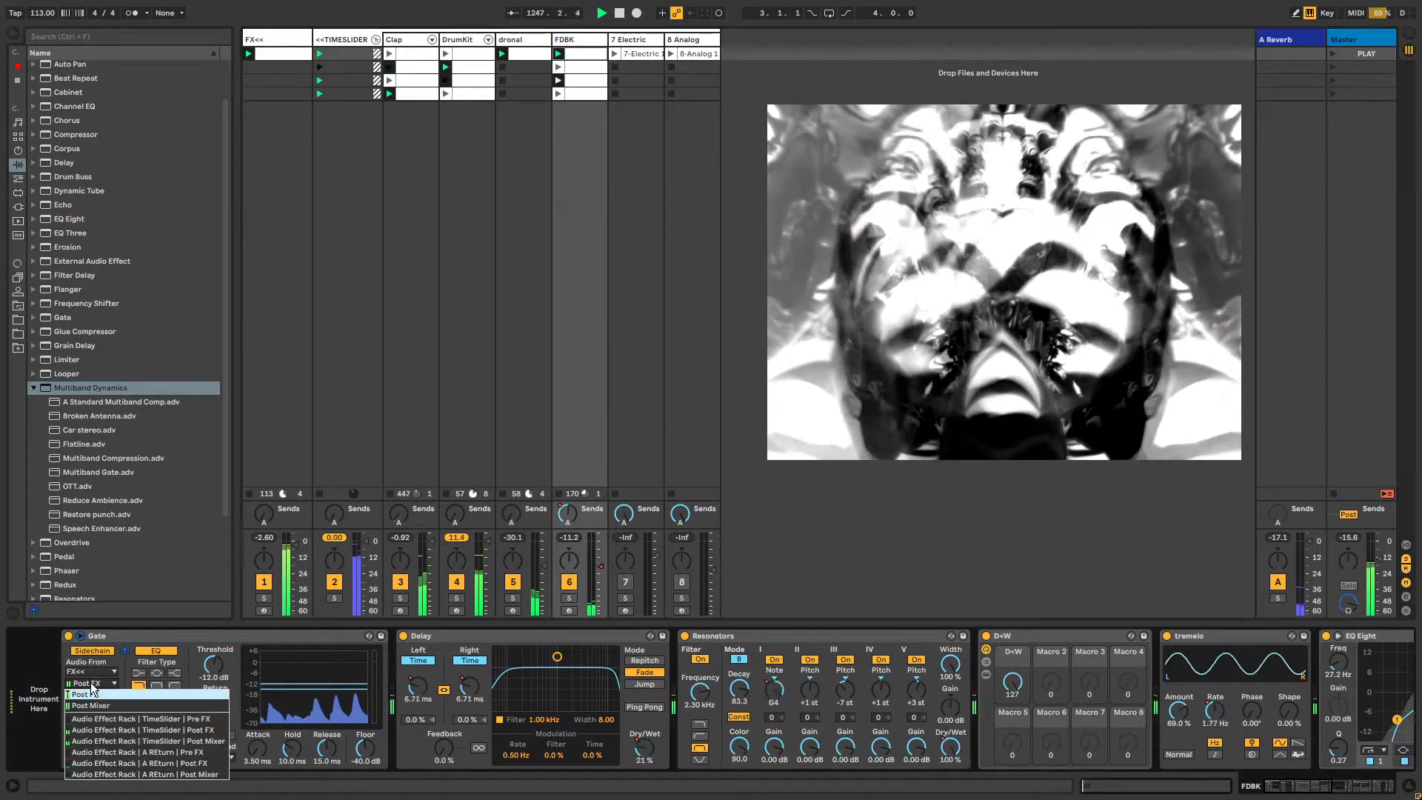
pyautogui.click(95, 673)
pyautogui.click(95, 673)
pyautogui.click(95, 672)
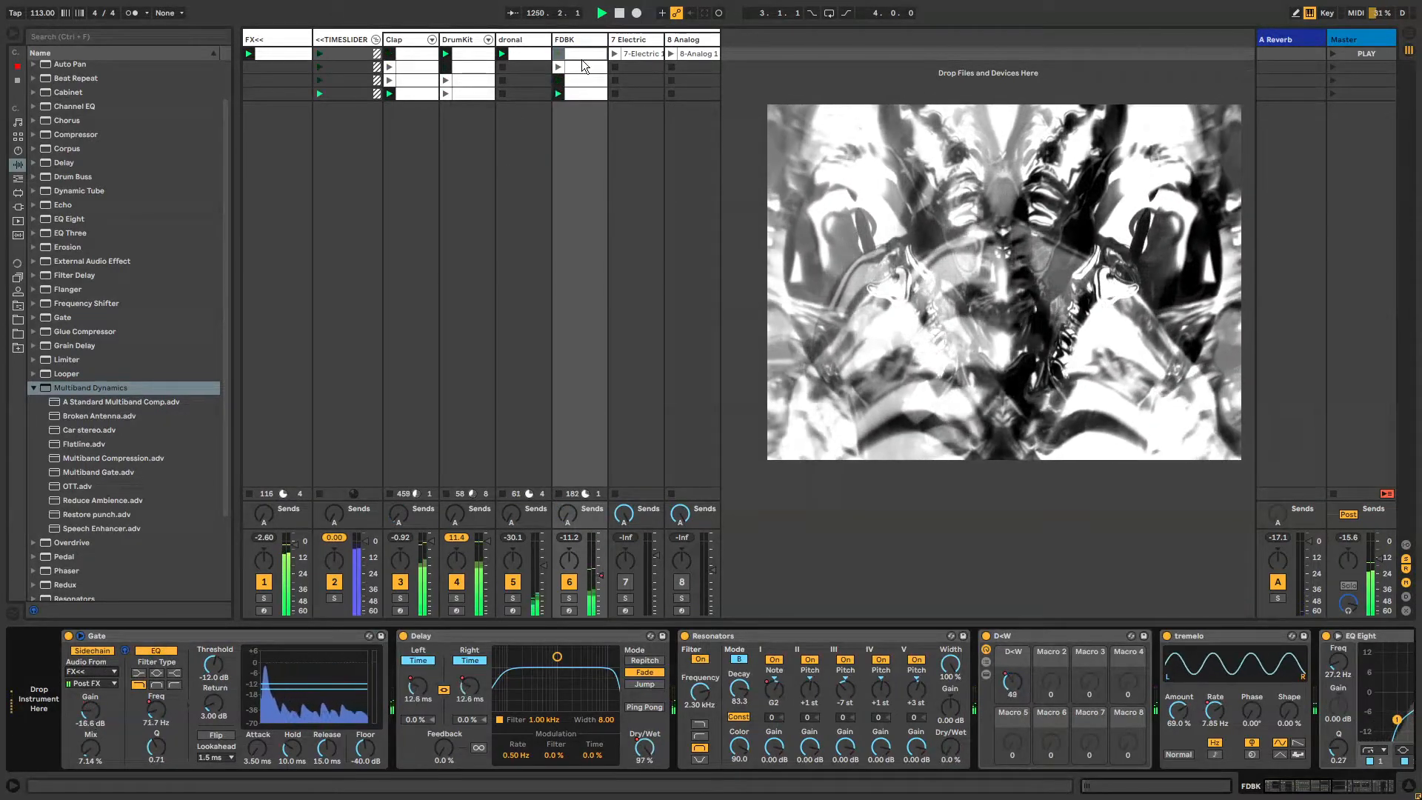
# Look through the FDBK track's clips and delete the notes at the start of the third clip
pyautogui.click(580, 93)
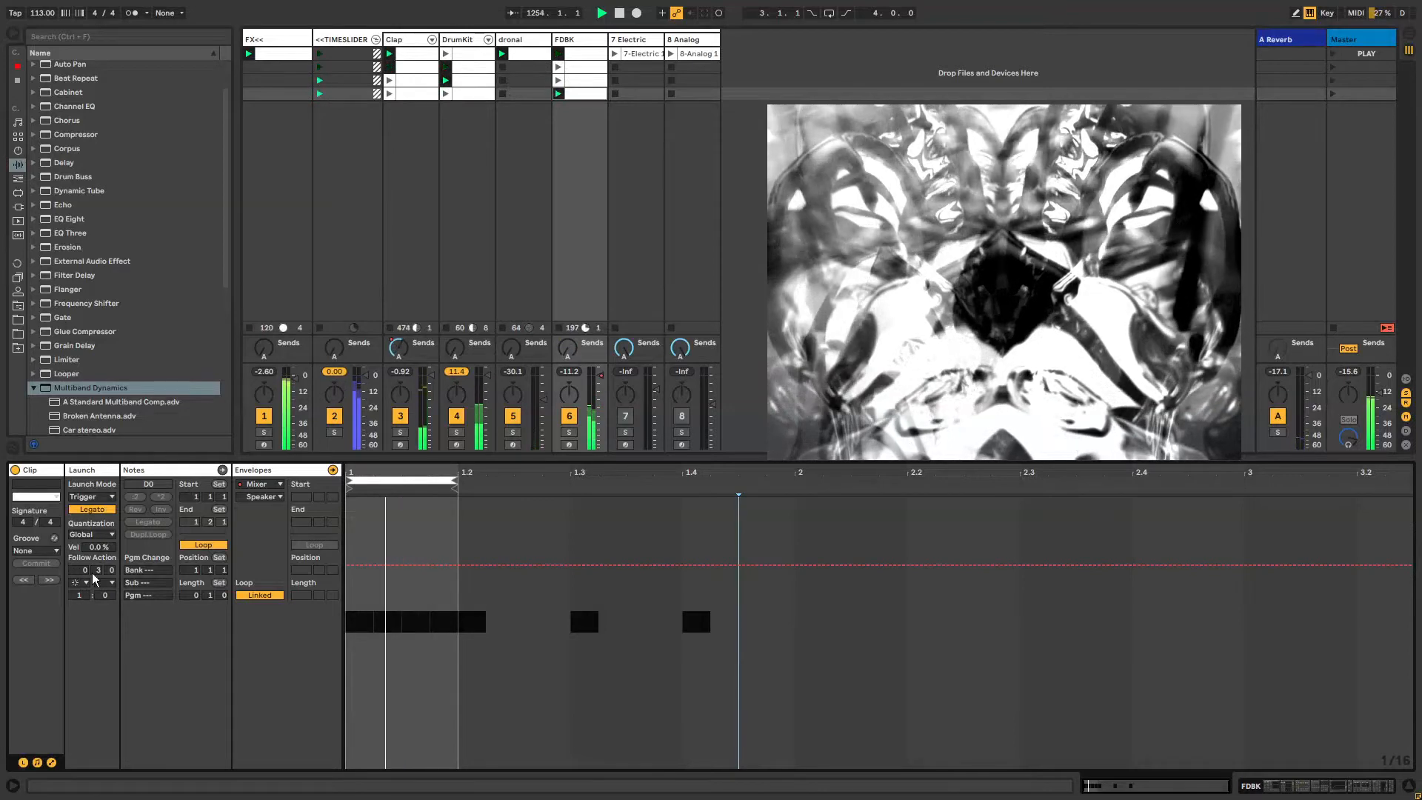
pyautogui.click(584, 53)
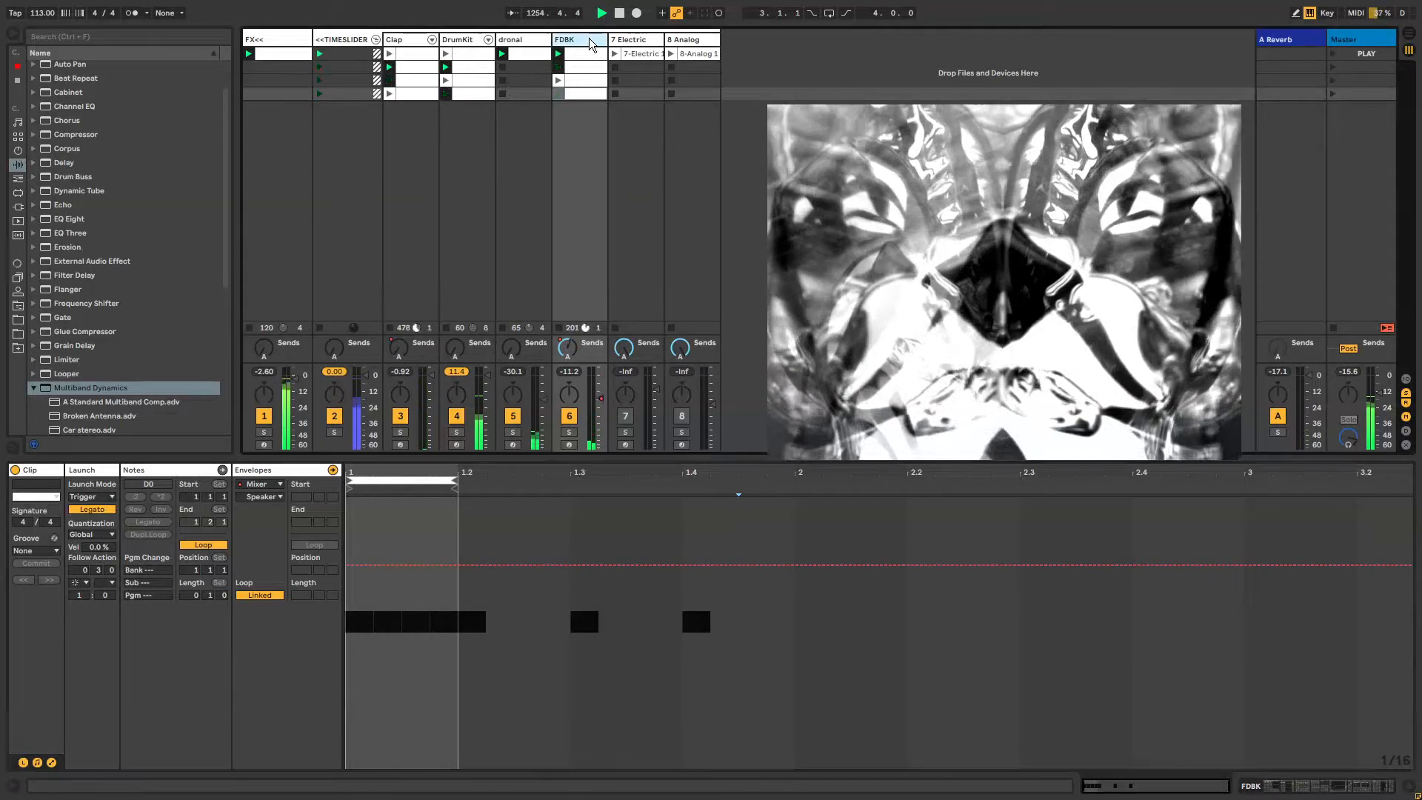
pyautogui.click(584, 76)
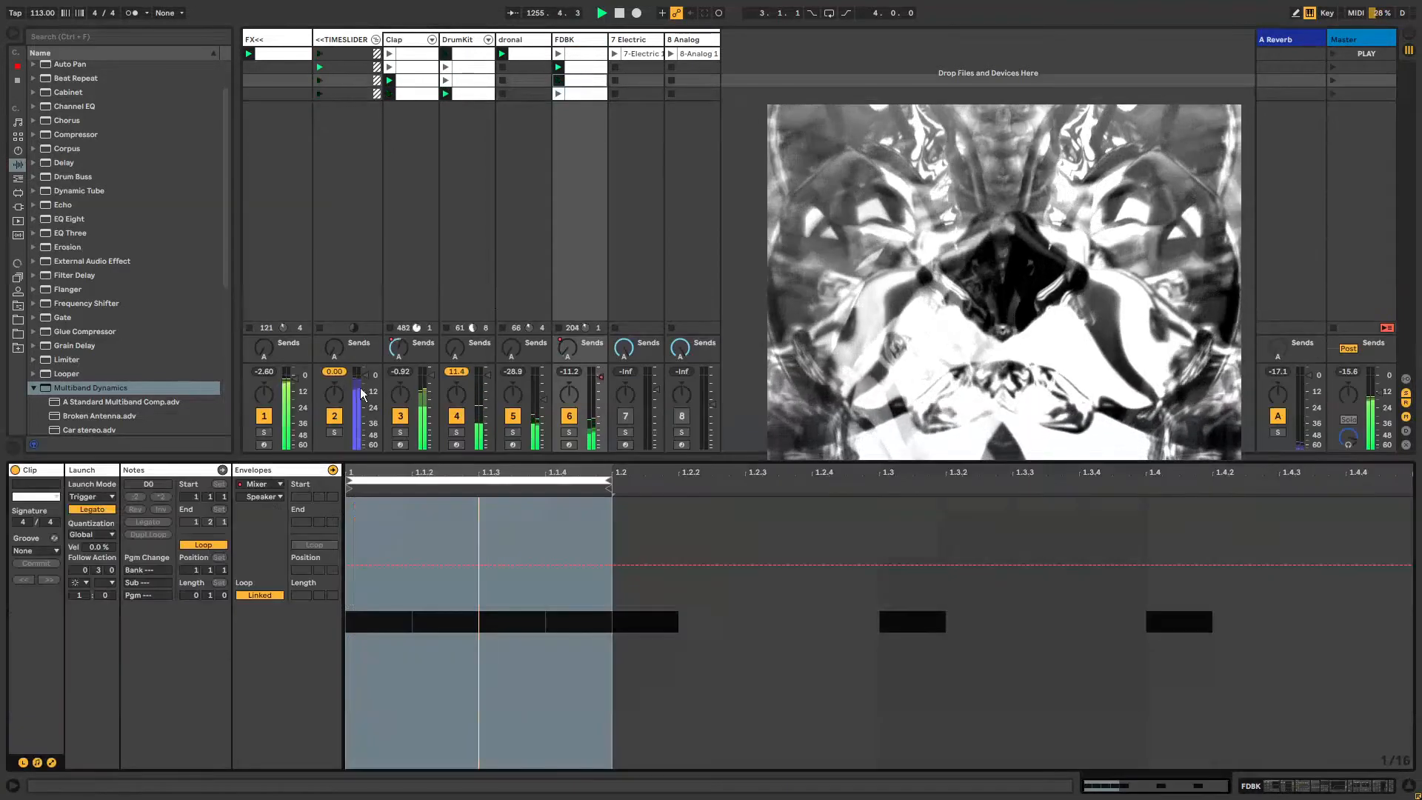
pyautogui.click(193, 468)
pyautogui.moveTo(398, 592); pyautogui.dragTo(702, 649)
pyautogui.press('Delete')
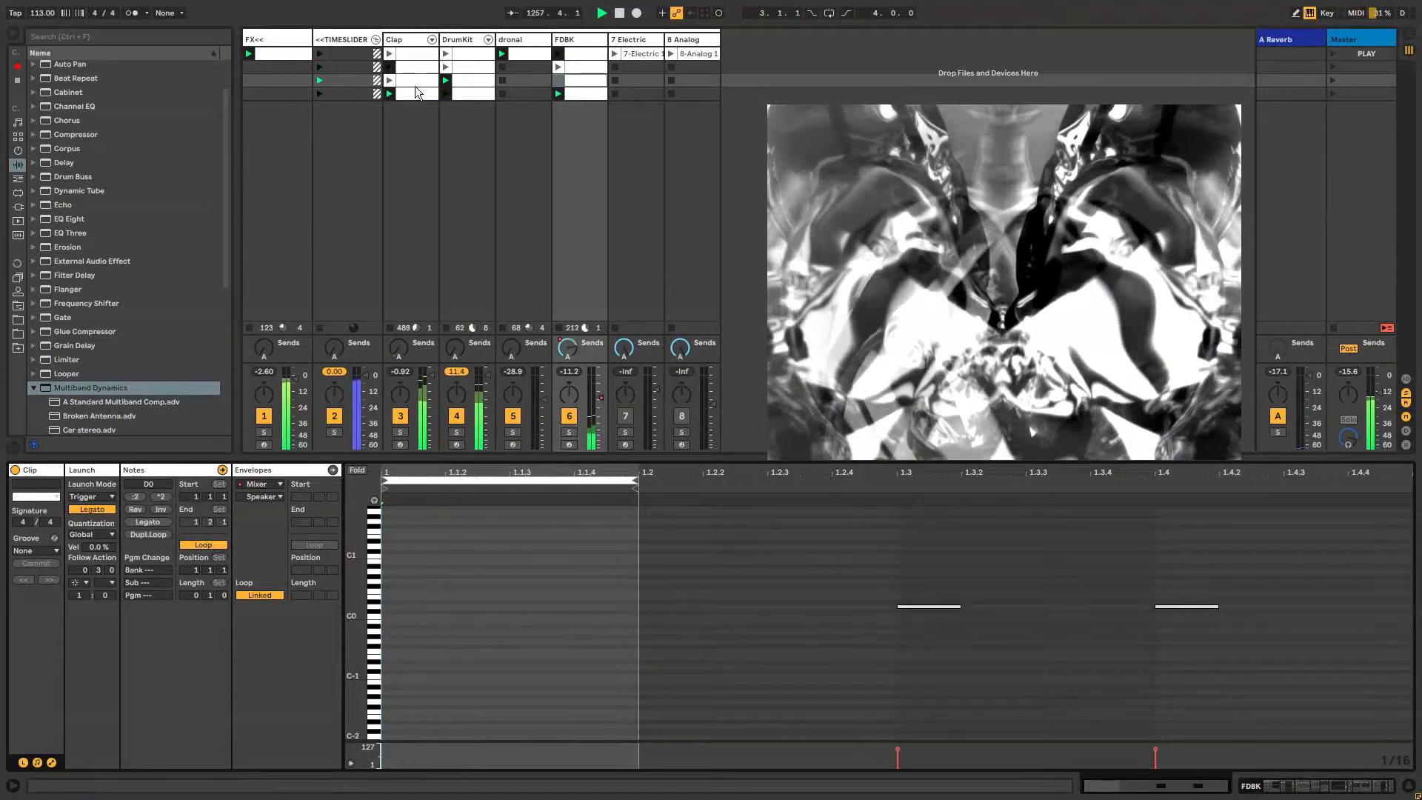
# Fold the FDBK track's Gate and examine the Delay and Resonators that follow it
pyautogui.click(567, 37)
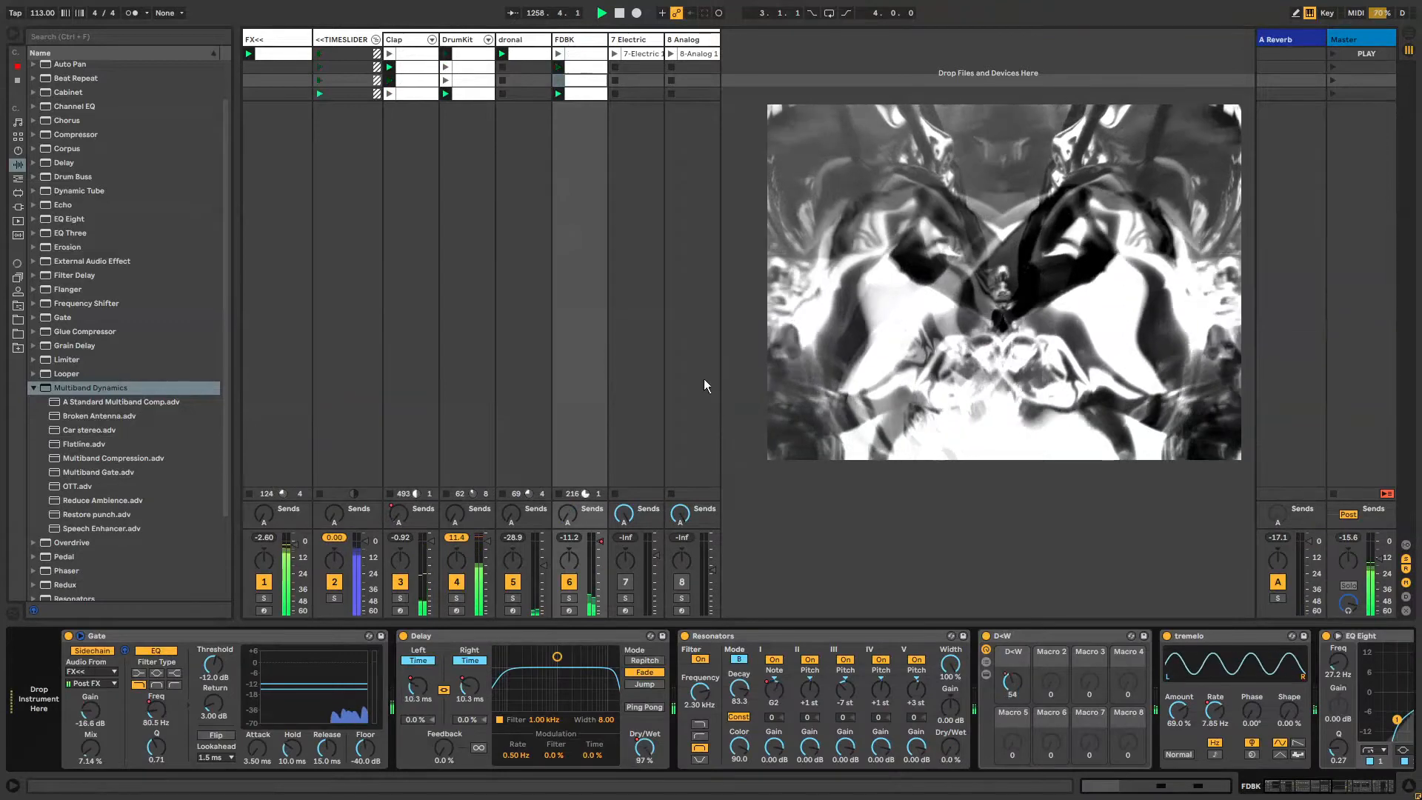
pyautogui.doubleClick(268, 638)
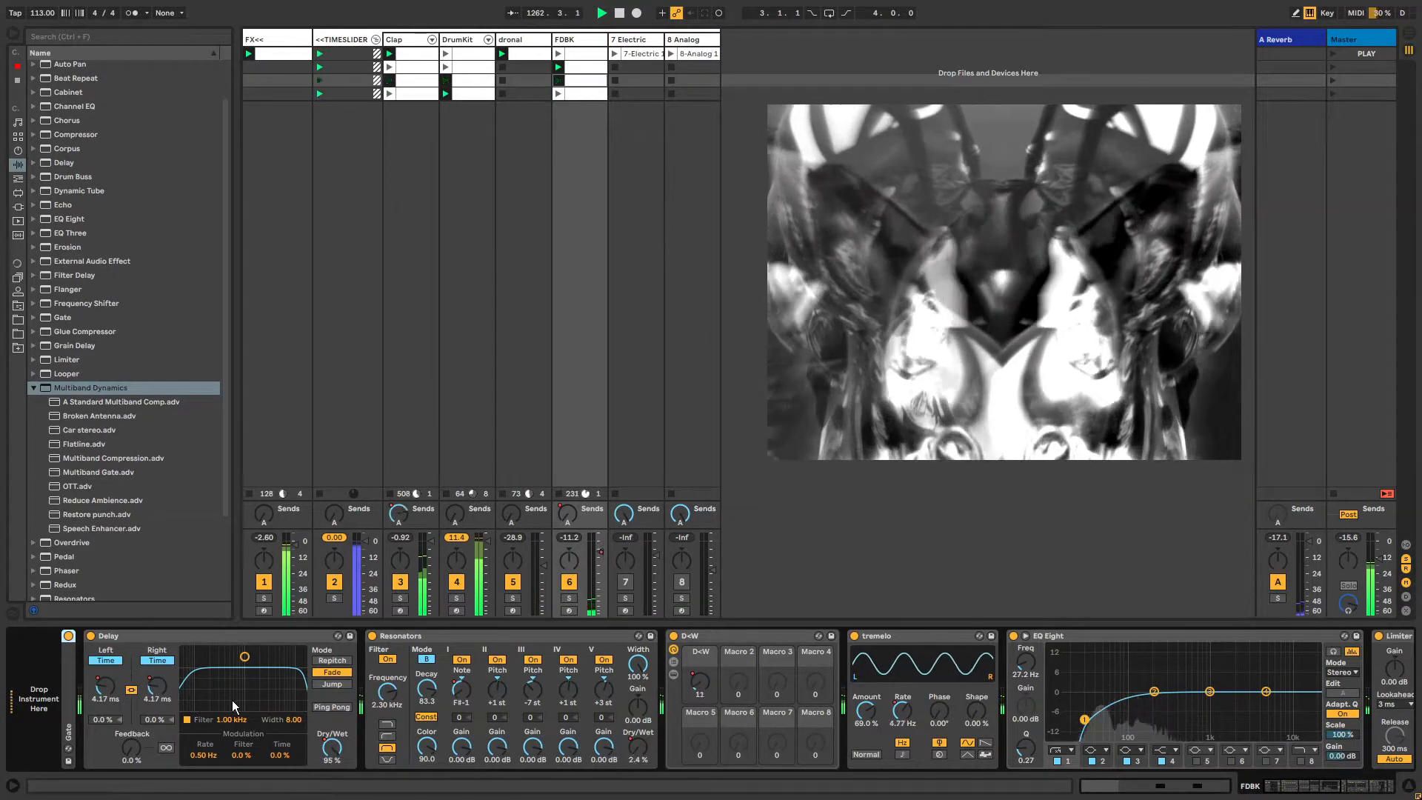
pyautogui.click(1297, 791)
pyautogui.moveTo(1297, 795); pyautogui.dragTo(1300, 795)
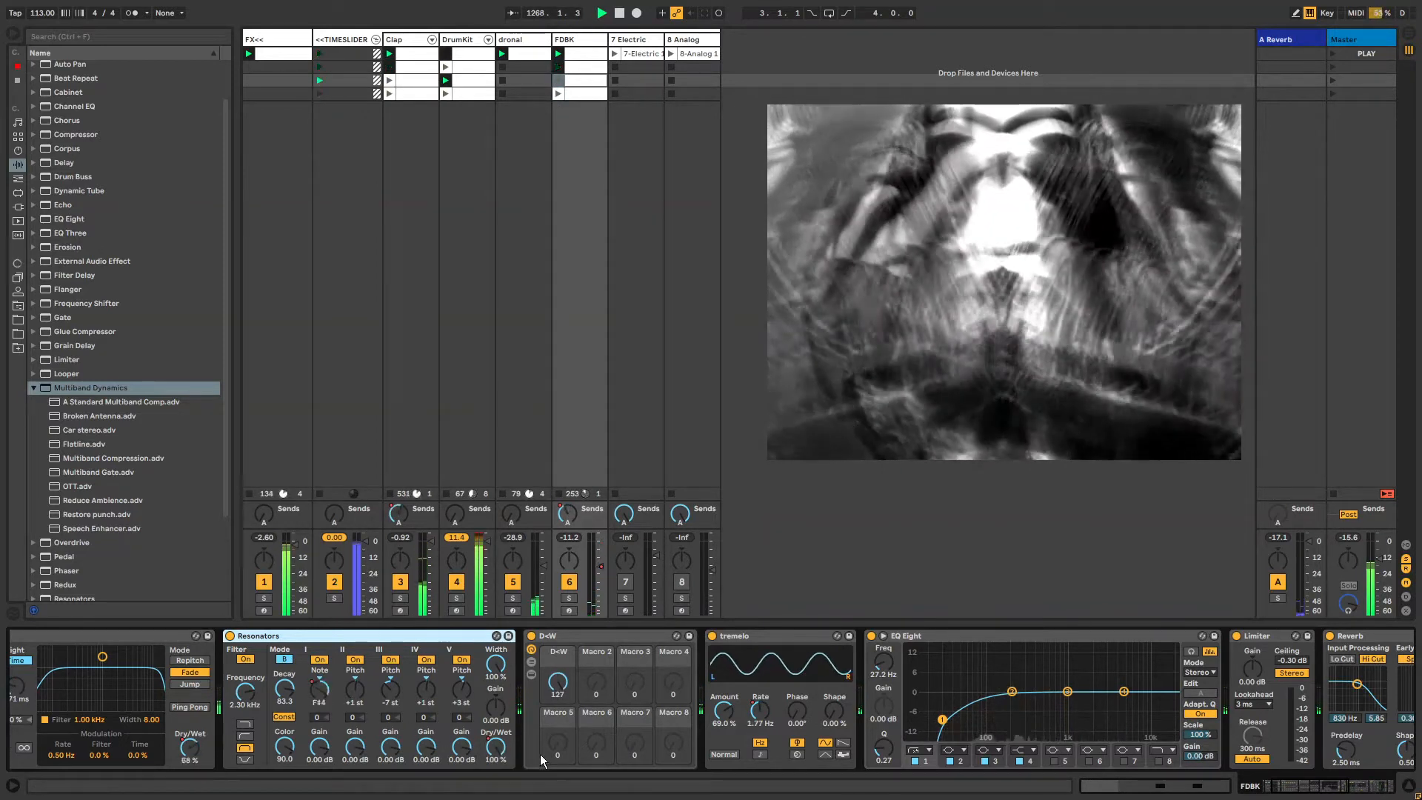
# Examine the Grain Delay in the Wet chain of the D+W rack, and collapse the rack's chain view
pyautogui.click(531, 674)
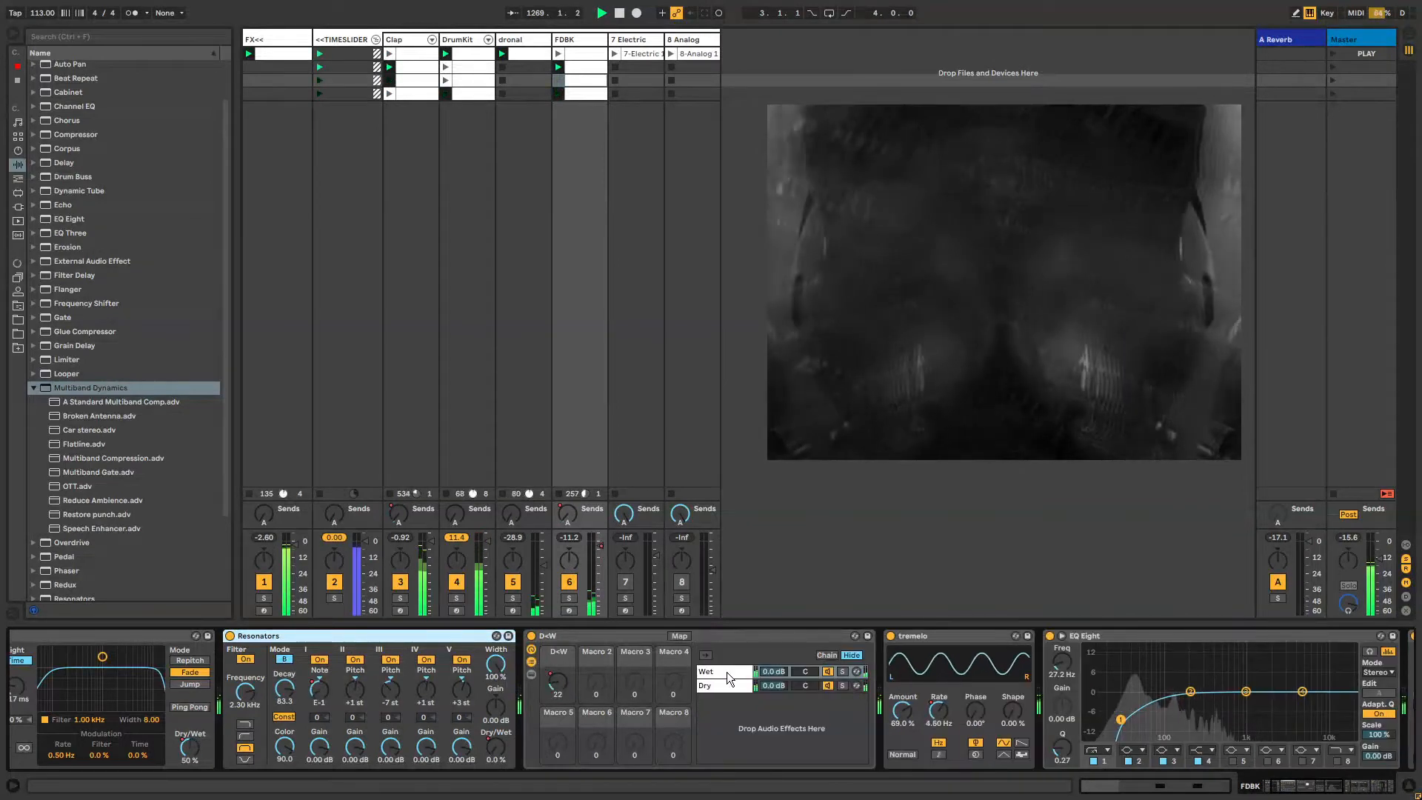
pyautogui.click(727, 673)
pyautogui.click(912, 635)
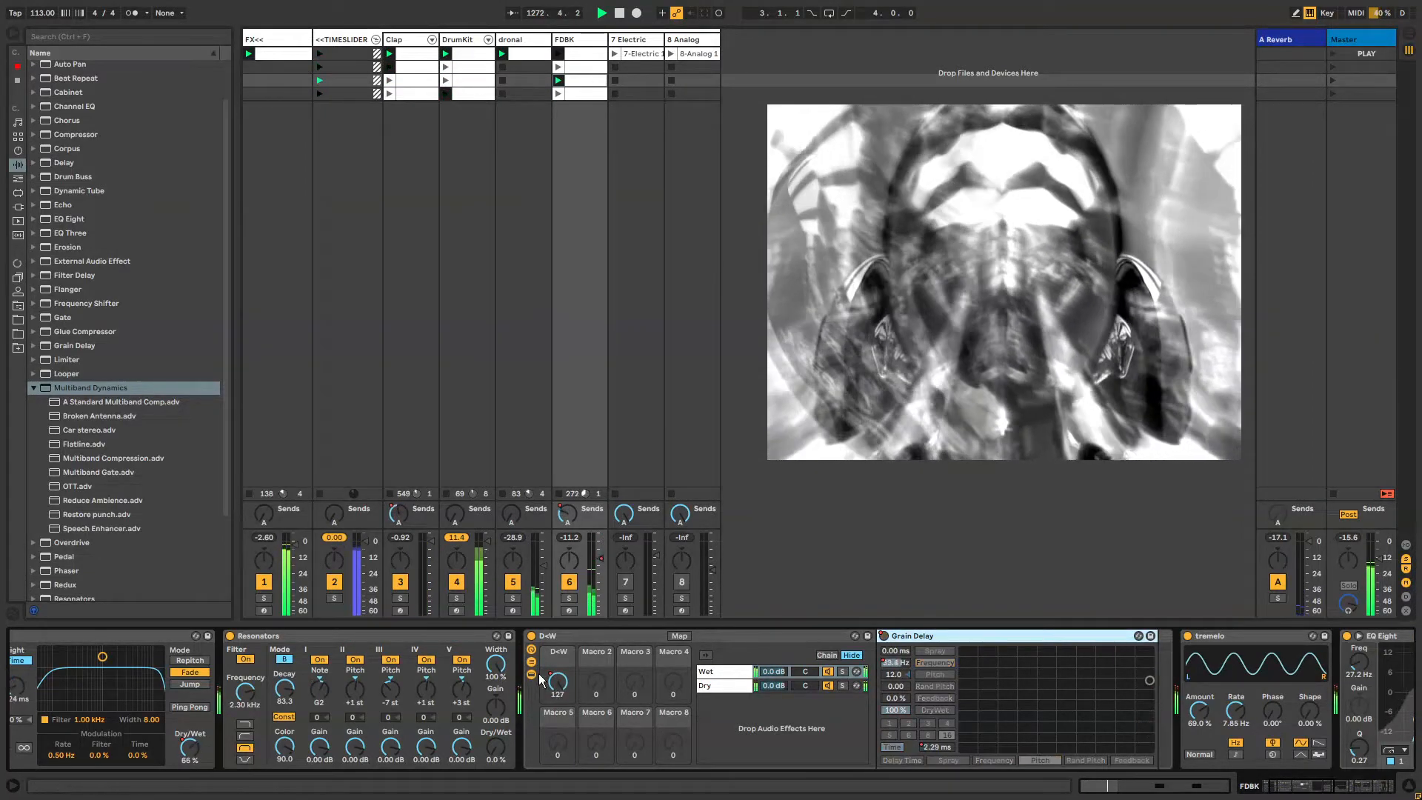
pyautogui.press('Delete')
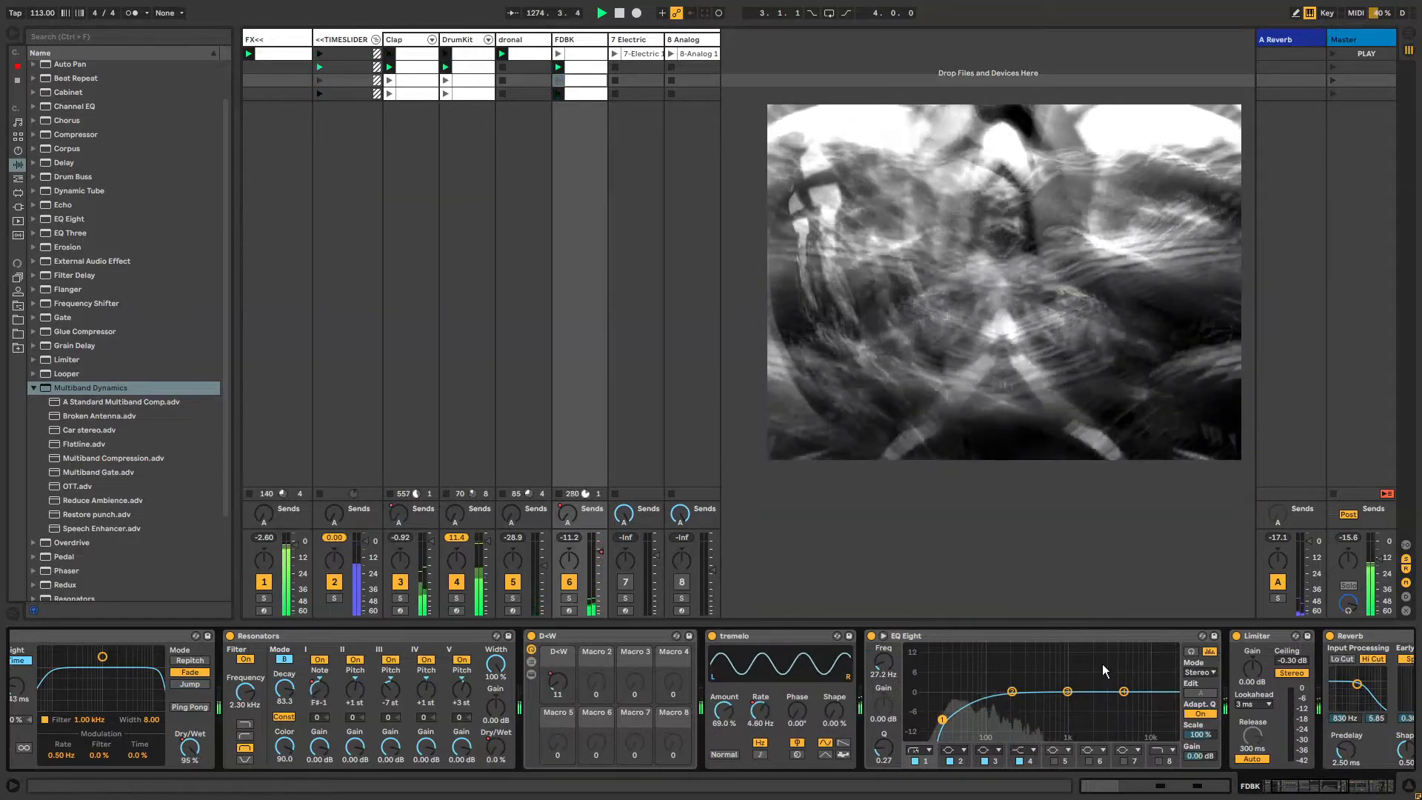
# Examine the rest of the FDBK chain, from tremelo through EQ Eight, Limiter and Reverb to the sidechained Compressor and Utility
pyautogui.moveTo(1307, 786); pyautogui.dragTo(1338, 786)
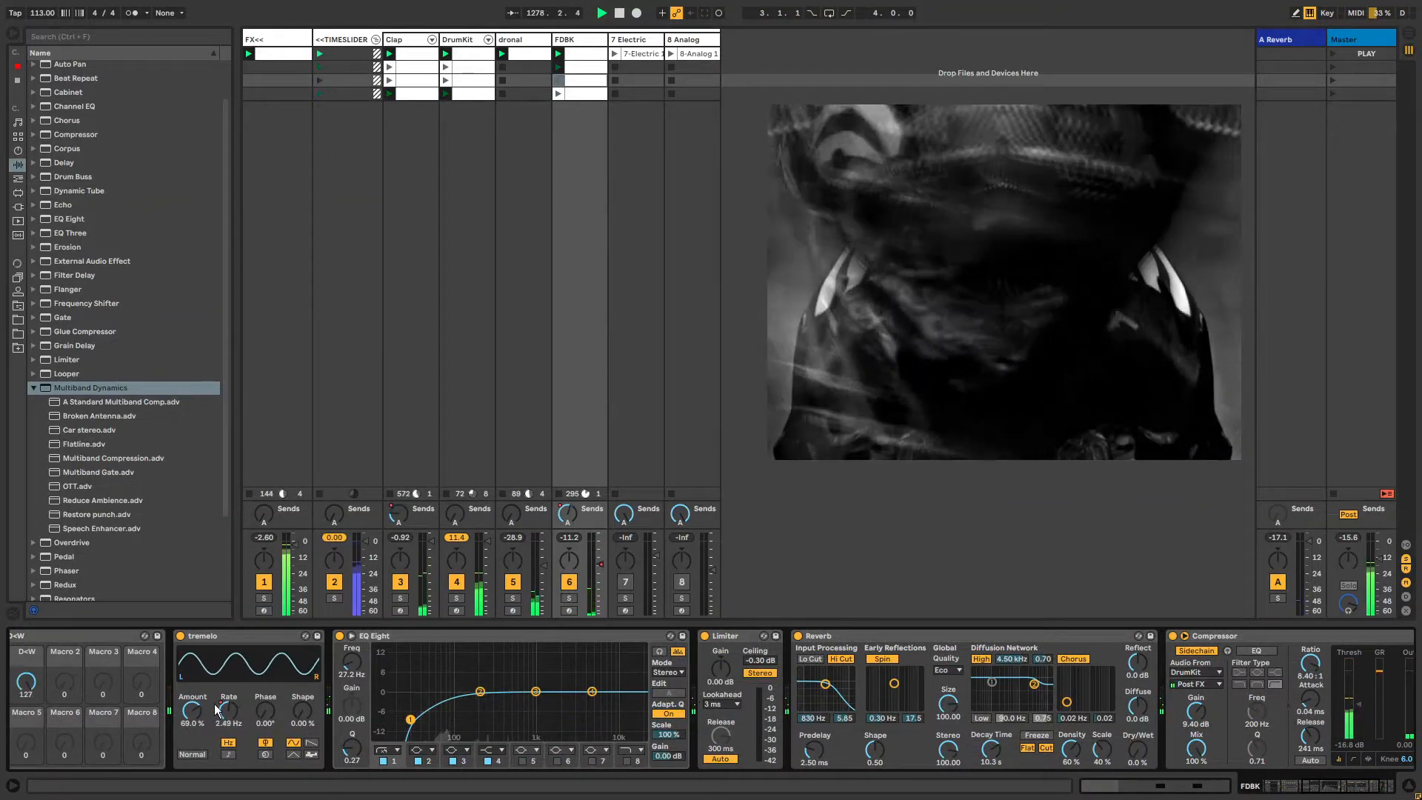
pyautogui.moveTo(1328, 787); pyautogui.dragTo(1355, 788)
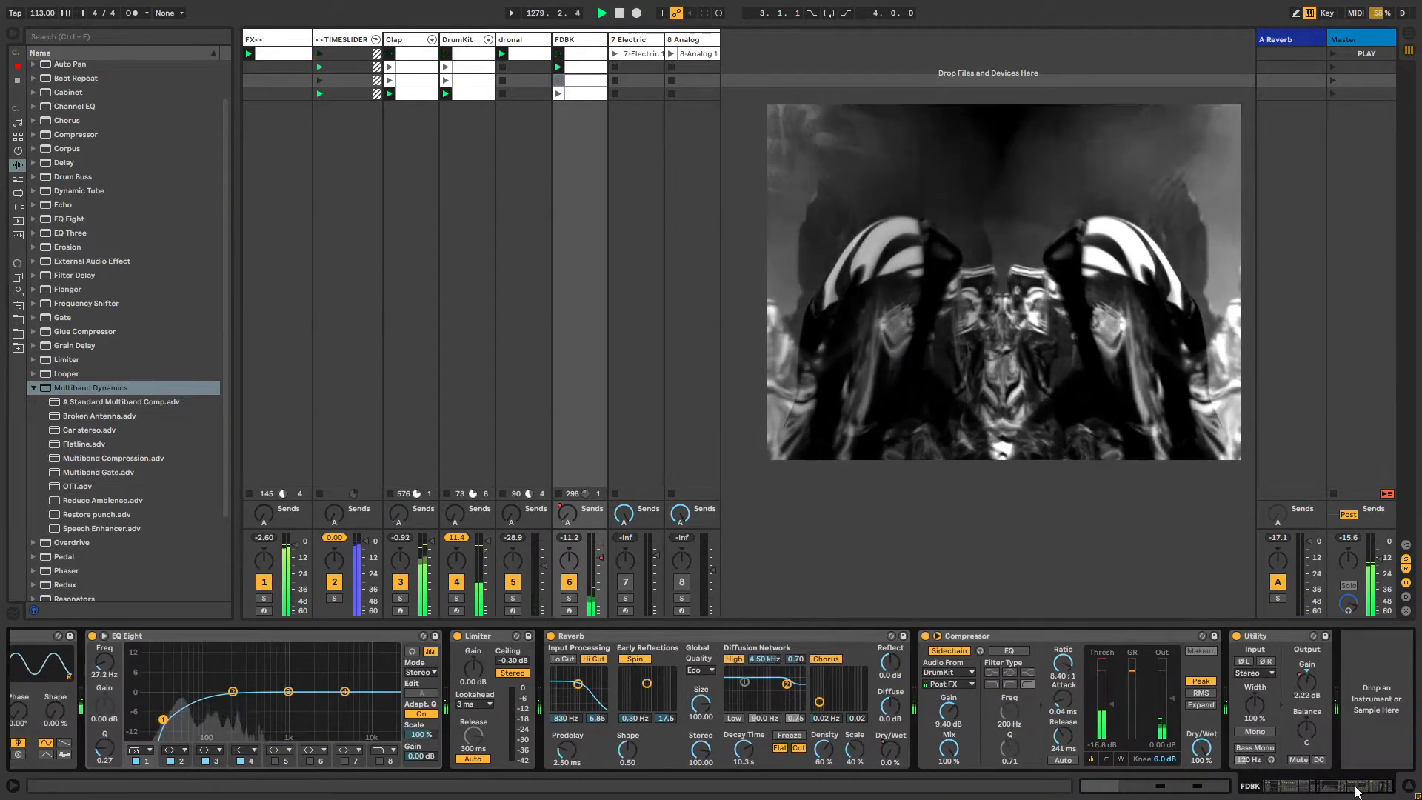
pyautogui.click(1111, 646)
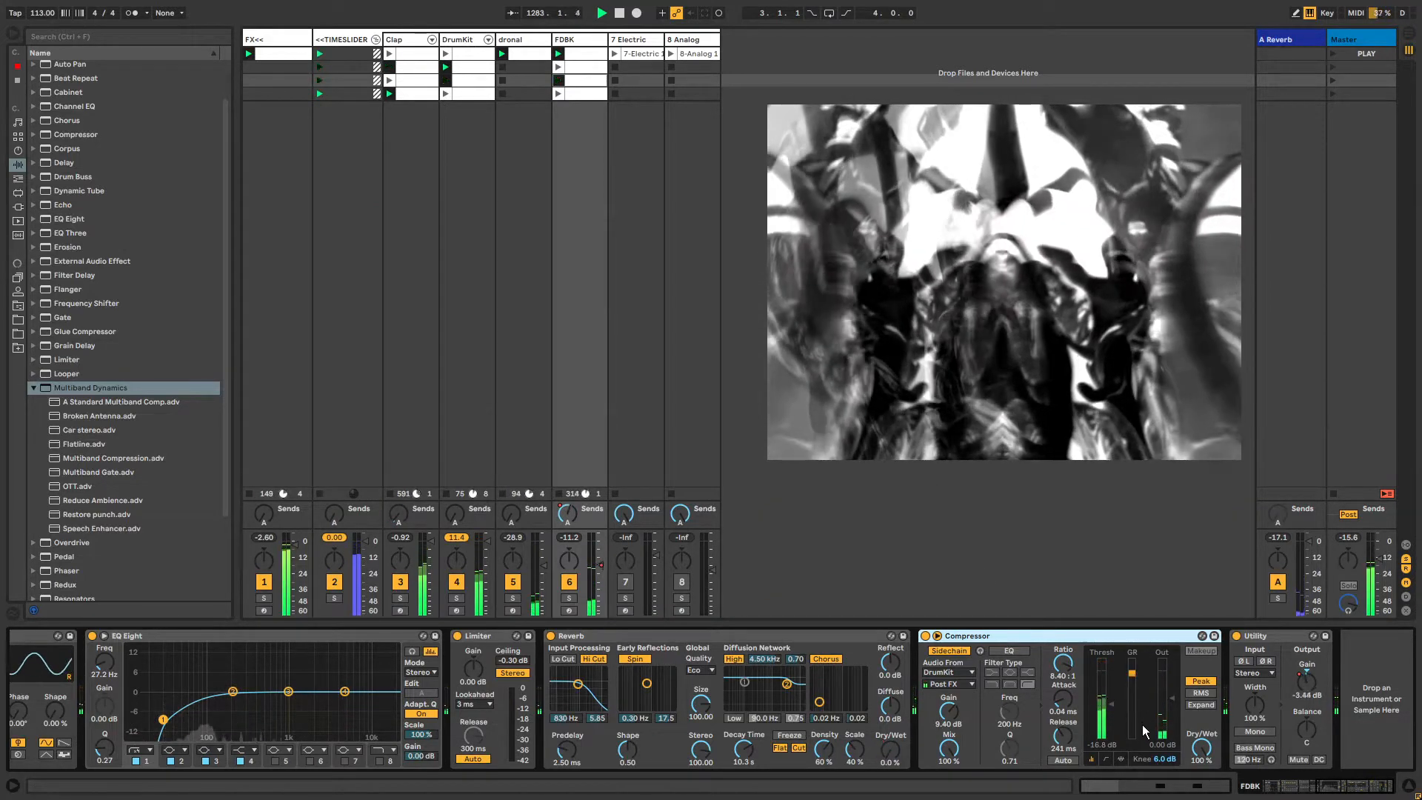
# Launch the 7 Electric track's clip and unfold its Electric instrument
pyautogui.click(613, 48)
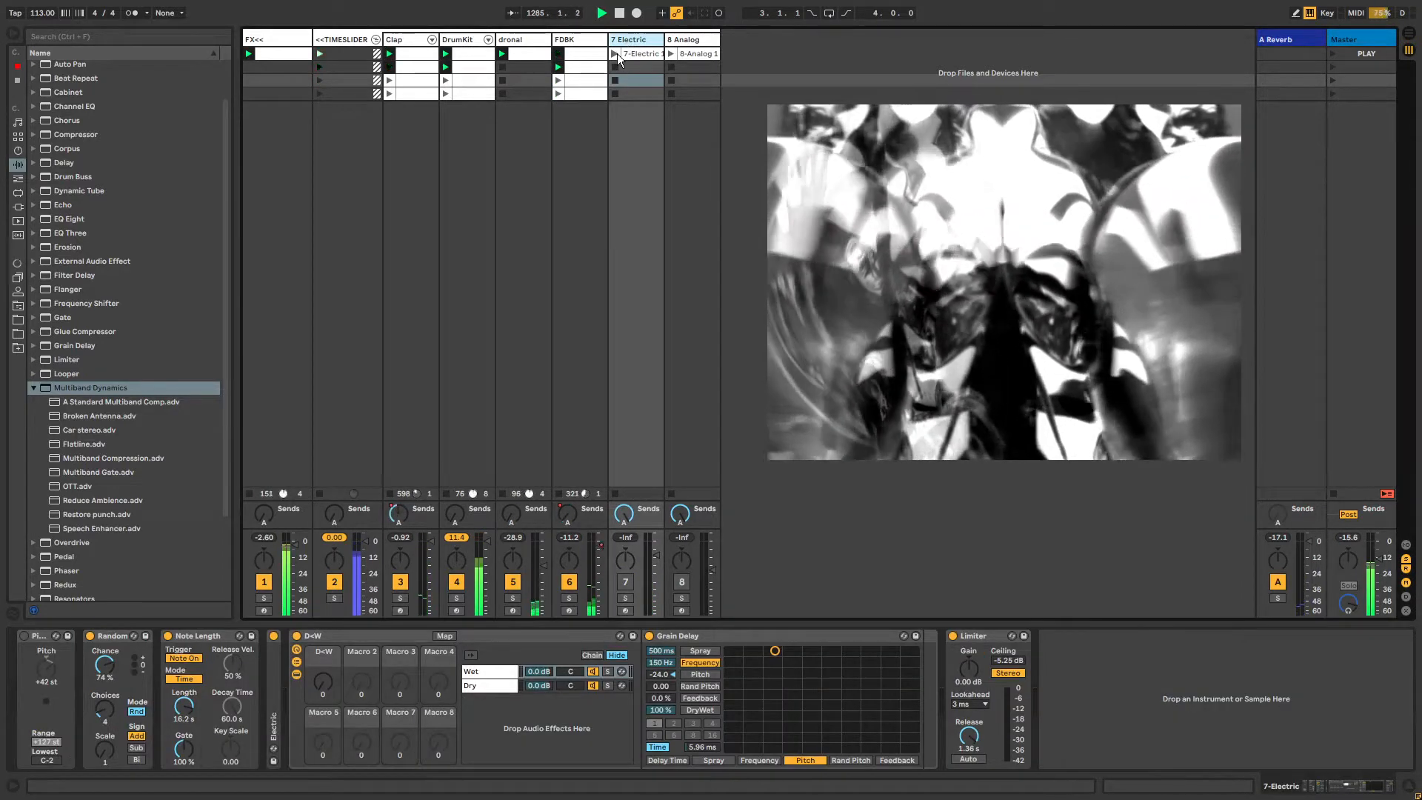
pyautogui.click(615, 53)
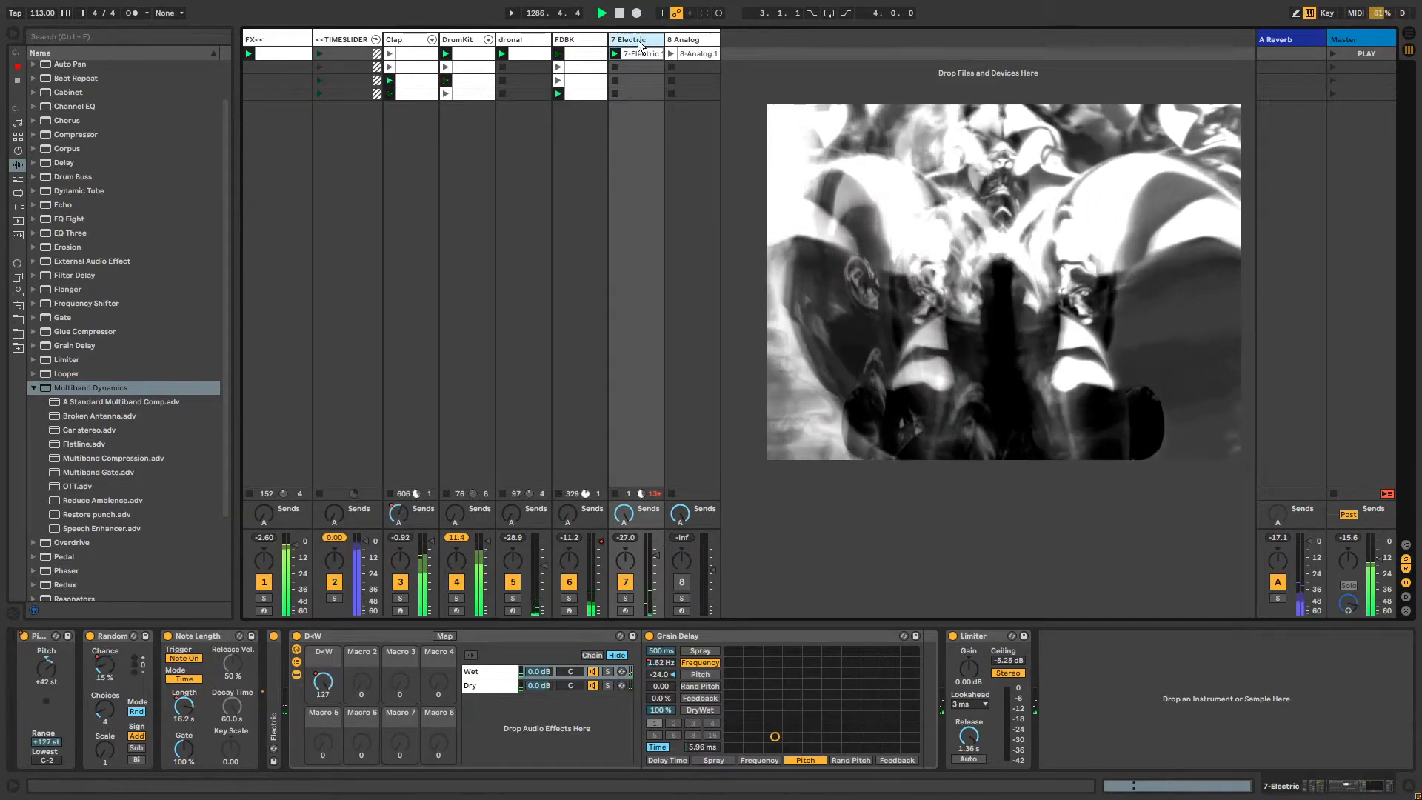
pyautogui.doubleClick(270, 664)
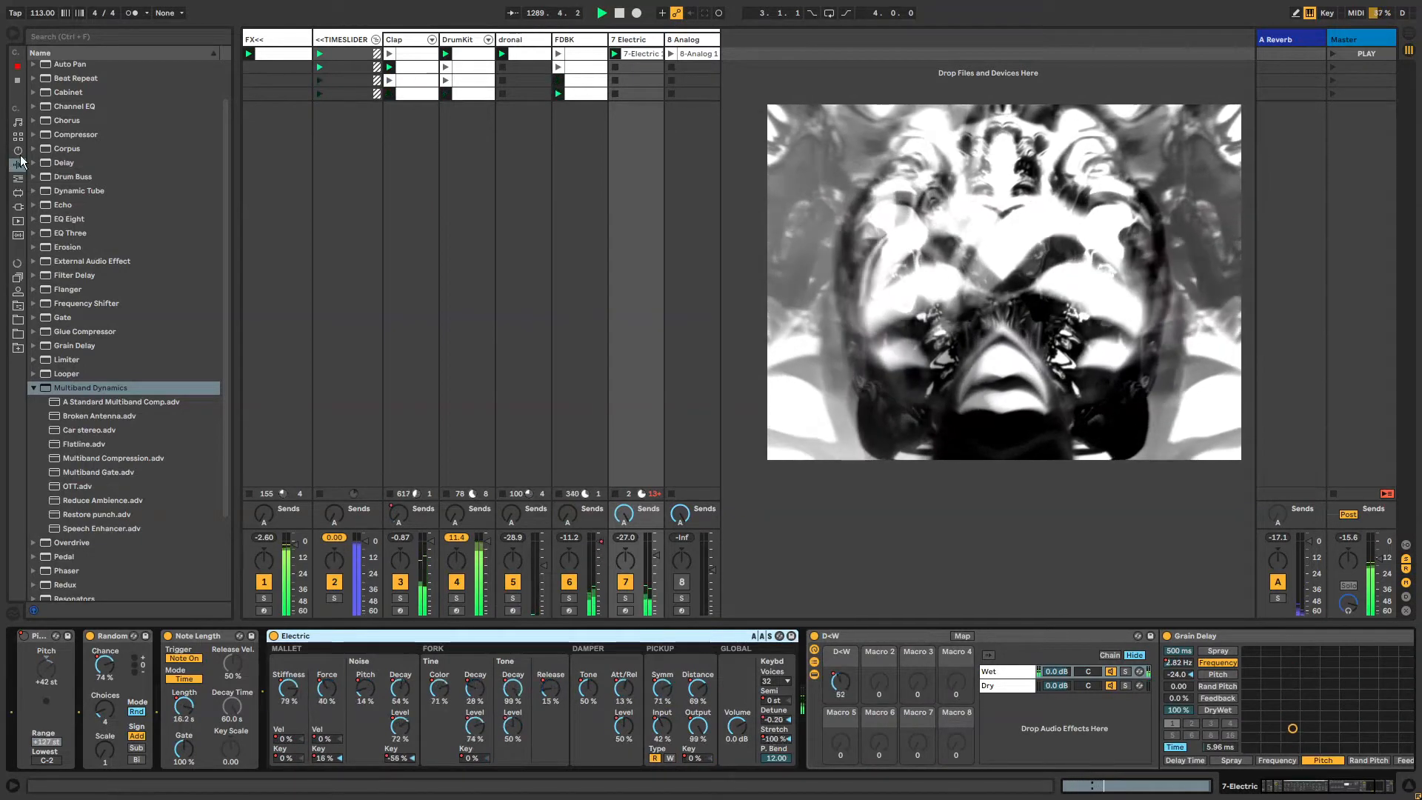
# Show the instrument list in the browser, and examine Electric followed by the D+W rack, Grain Delay and Limiter
pyautogui.click(18, 150)
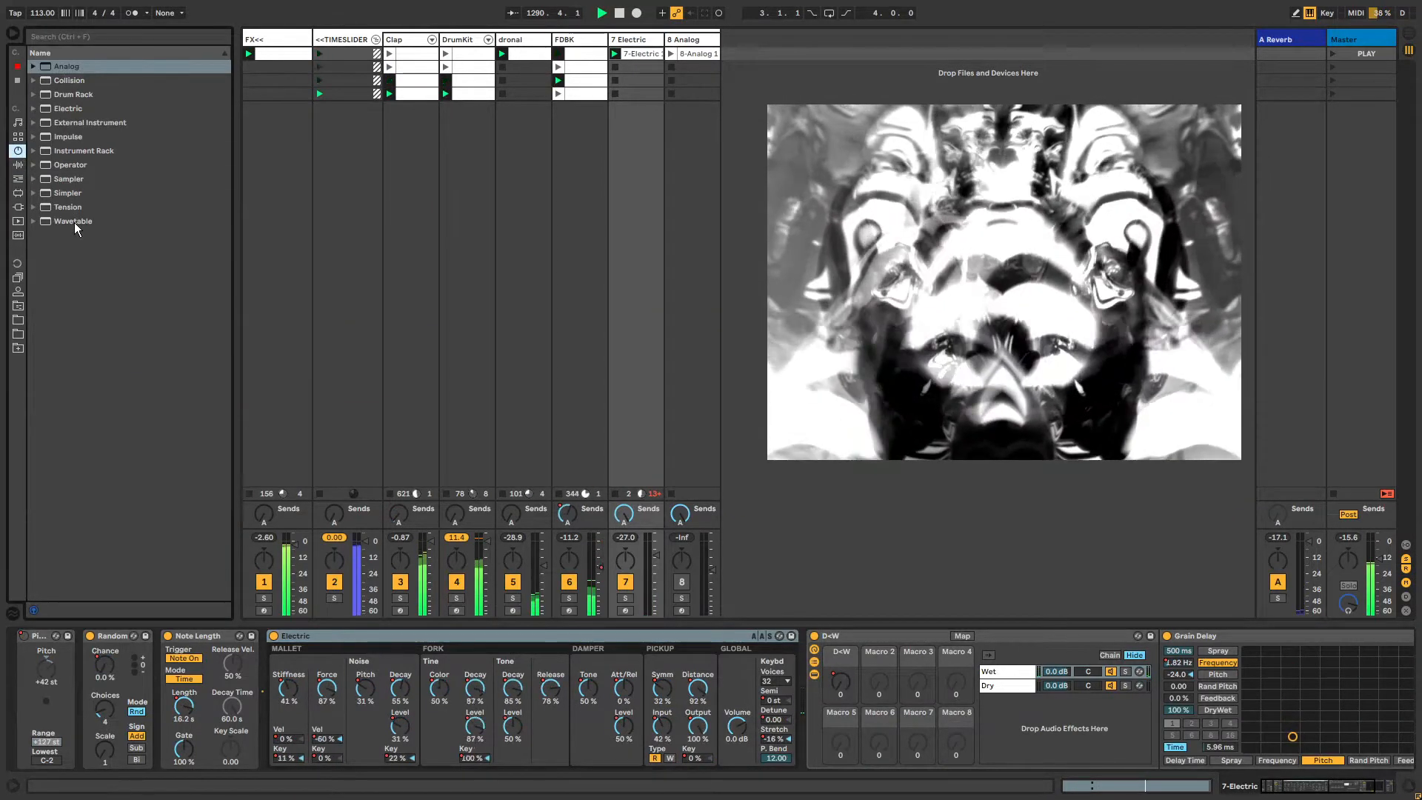
pyautogui.click(407, 633)
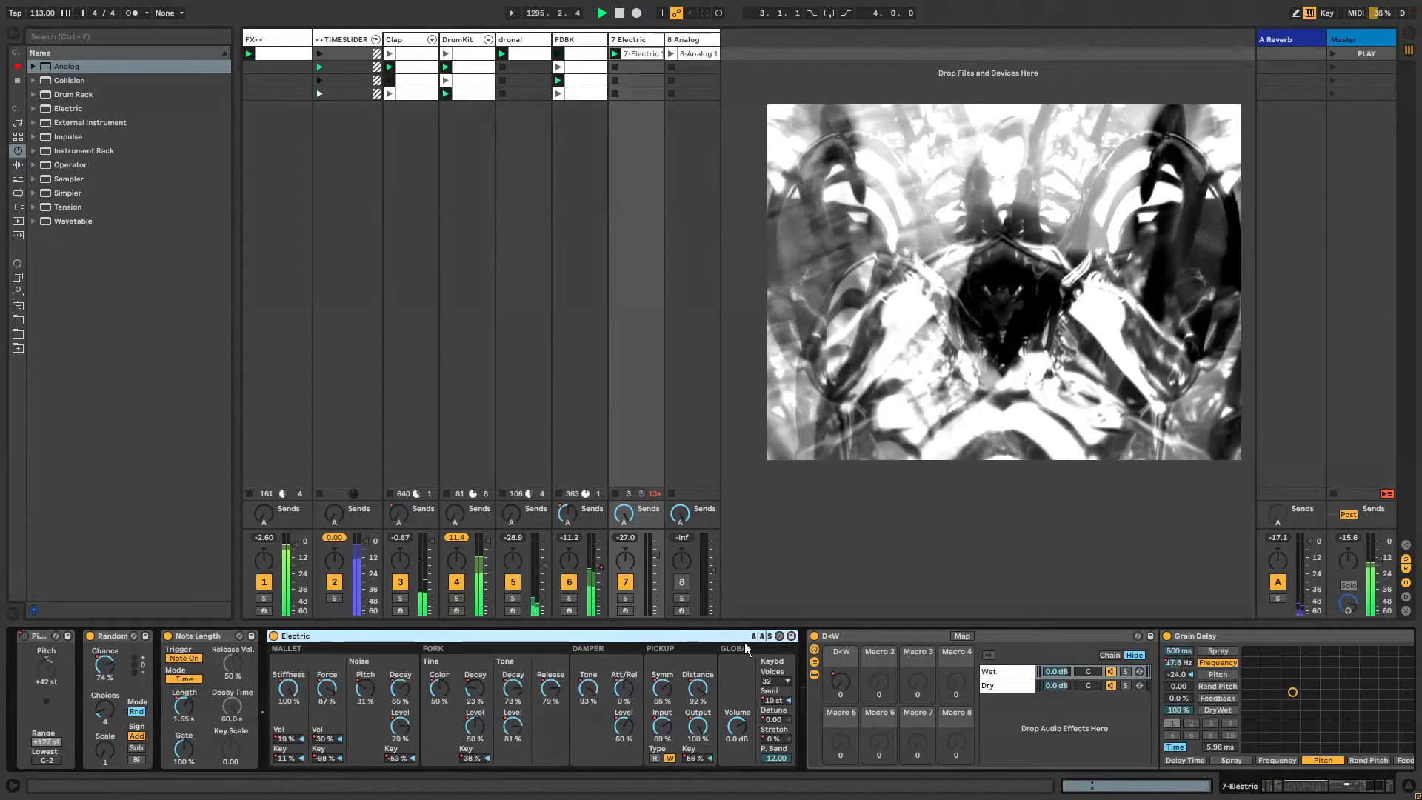
pyautogui.moveTo(1288, 787); pyautogui.dragTo(1307, 791)
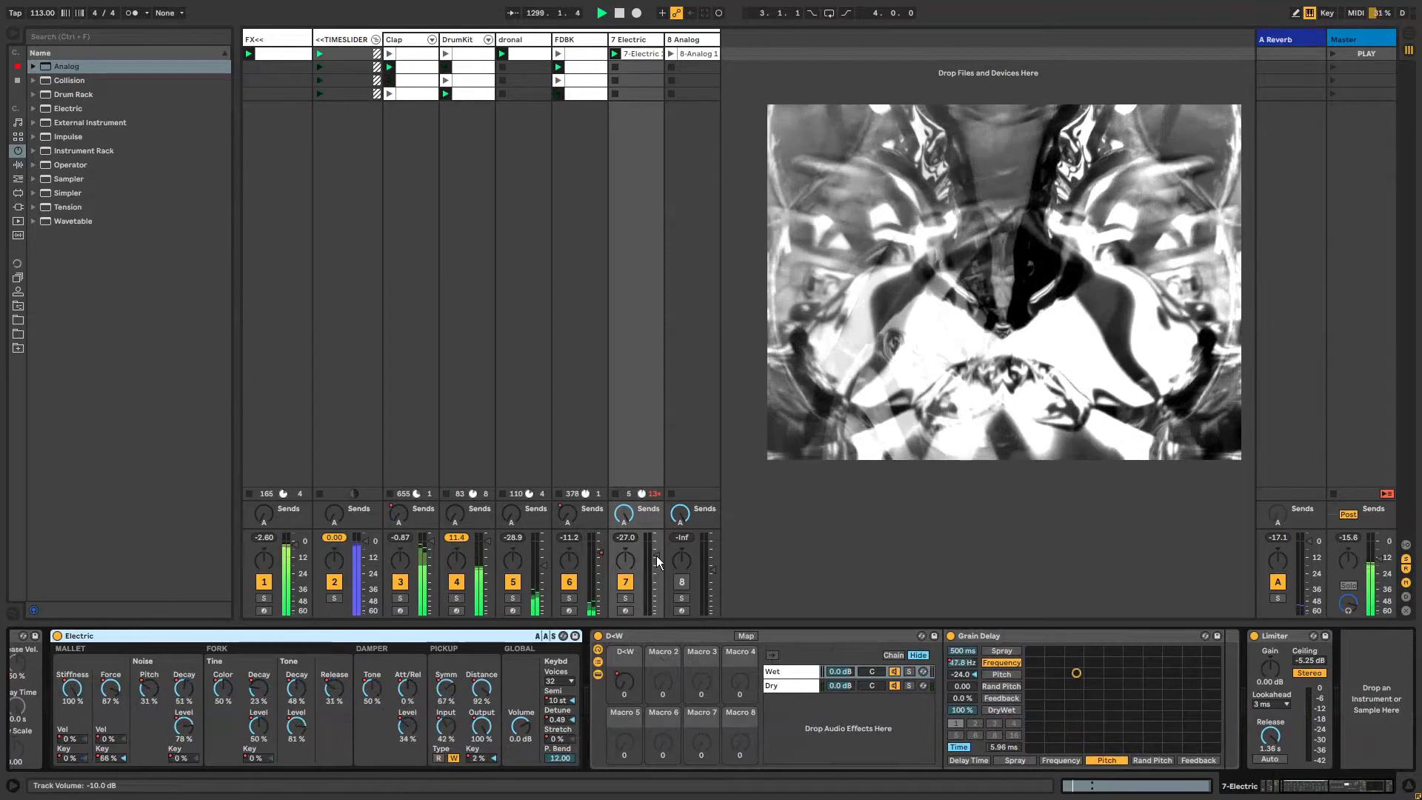
# Launch the 8 Analog track's clip and activate the track
pyautogui.keyDown('shift'); pyautogui.click(697, 41); pyautogui.keyUp('shift')
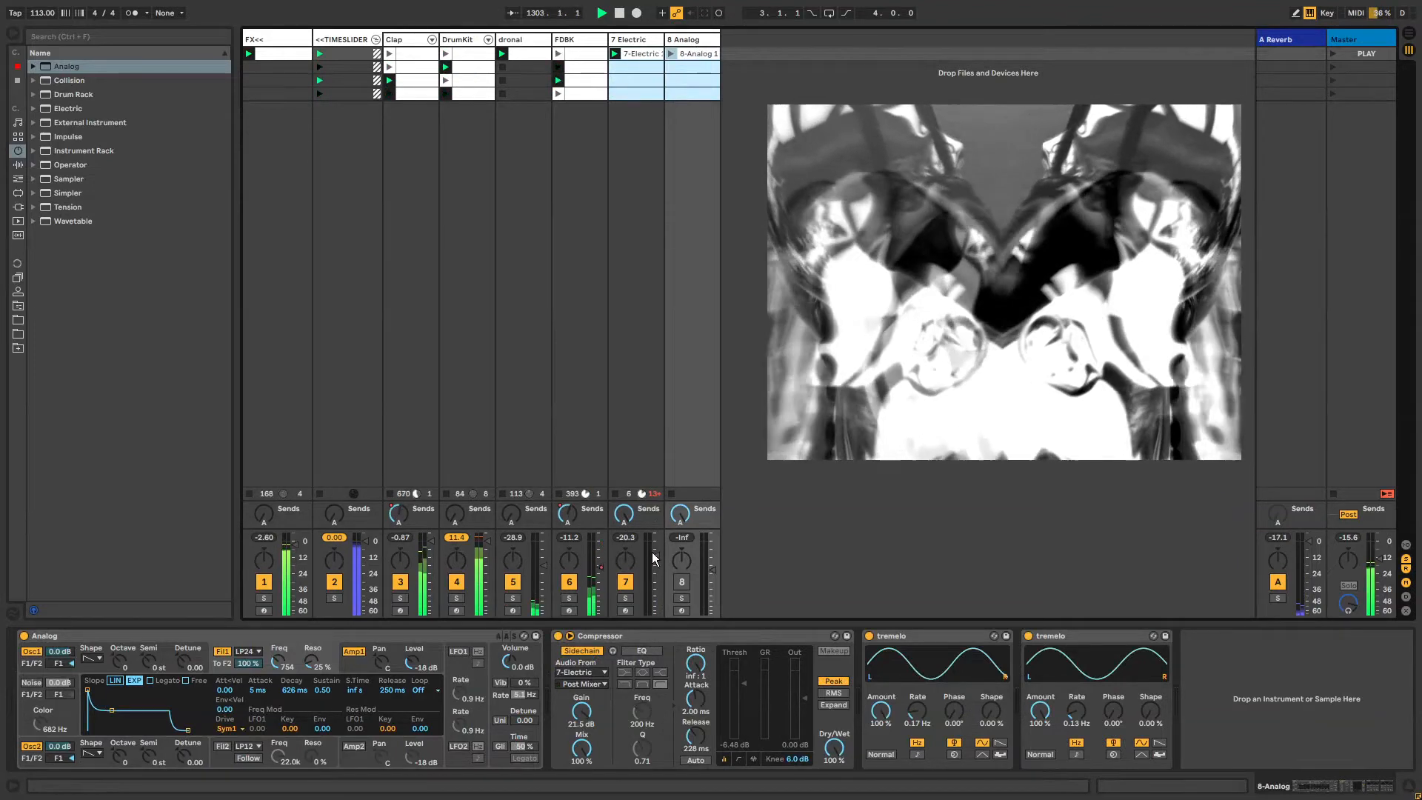
pyautogui.click(709, 38)
pyautogui.click(673, 53)
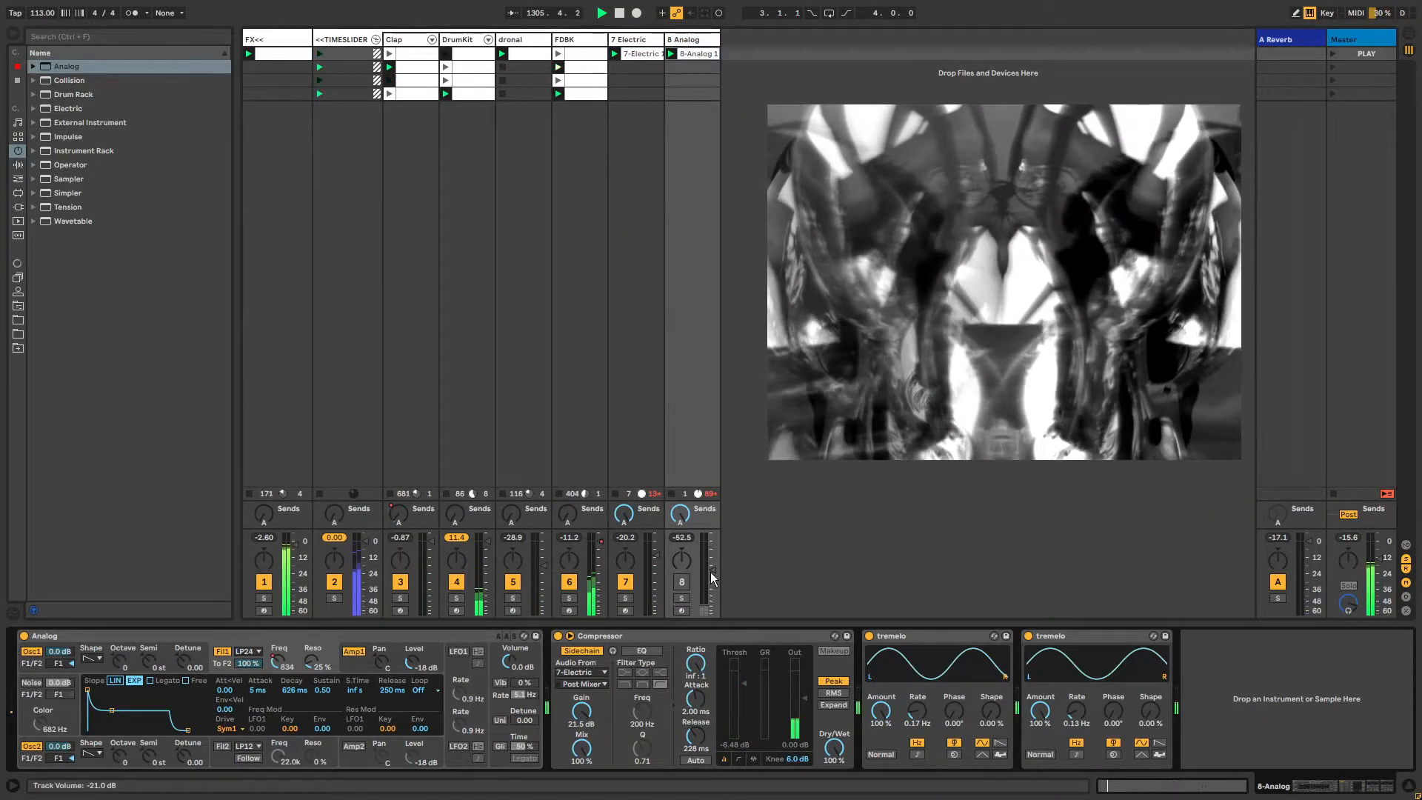
pyautogui.click(682, 581)
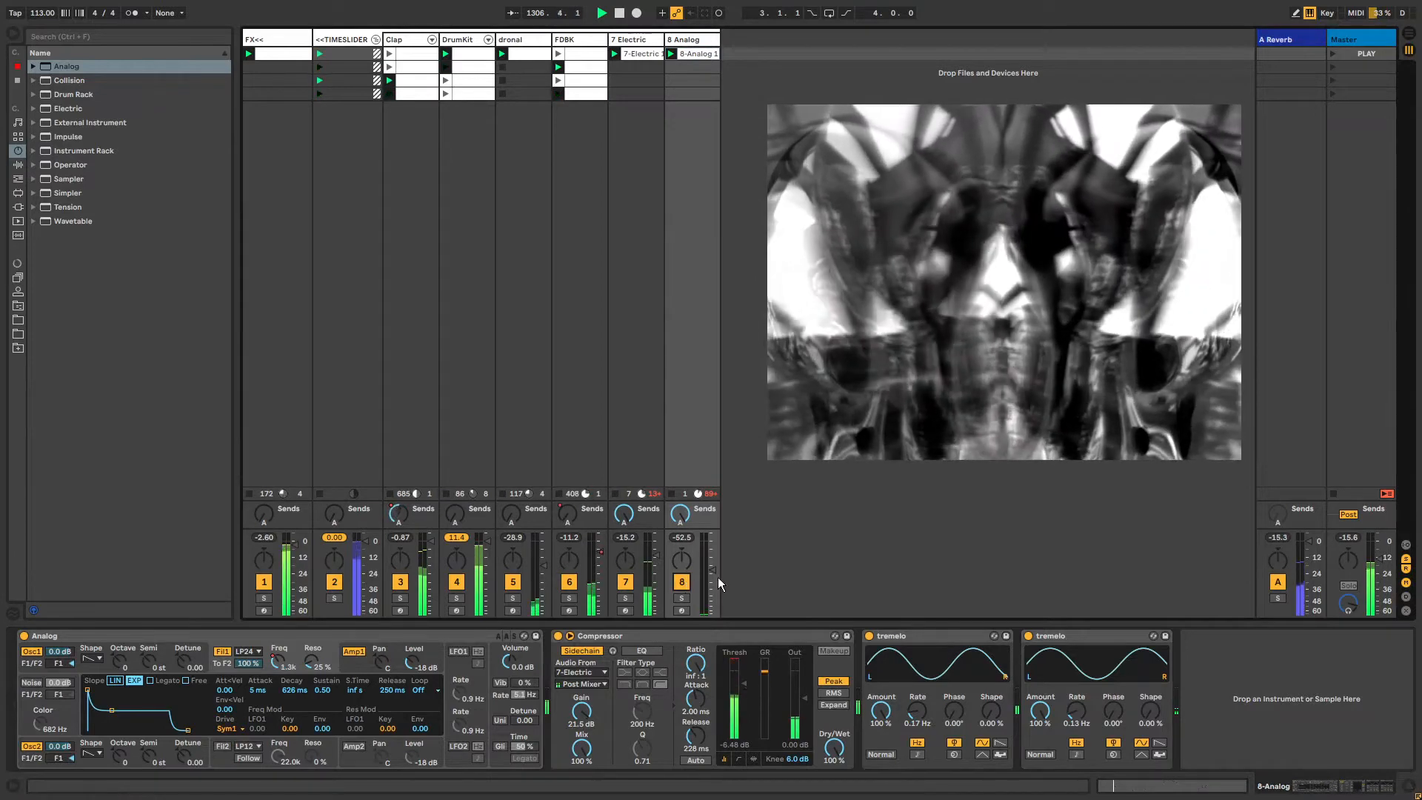
# Examine the 8 Analog track's second tremelo and its Compressor sidechained from 7 Electric, checking against the 7 Electric track's devices
pyautogui.click(1079, 713)
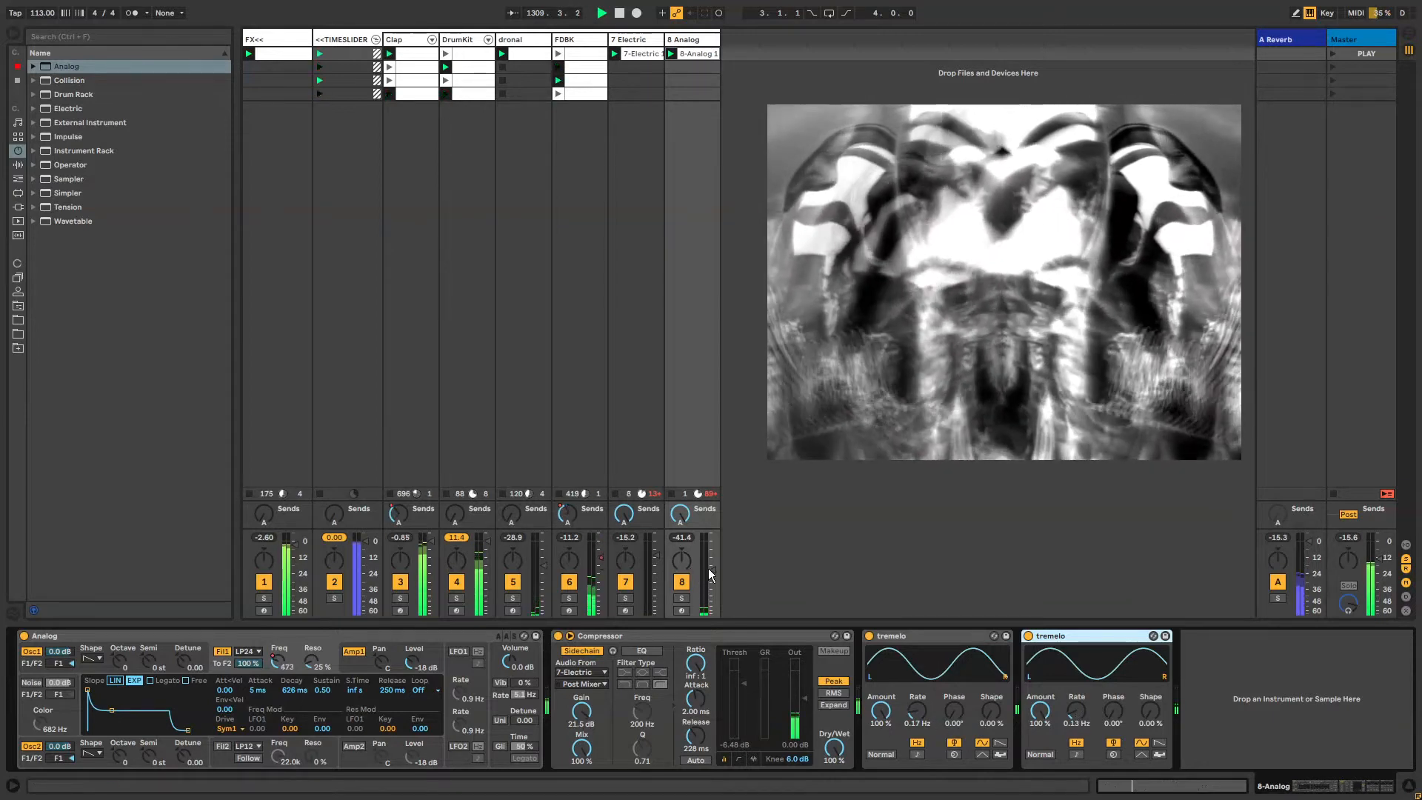
pyautogui.click(710, 637)
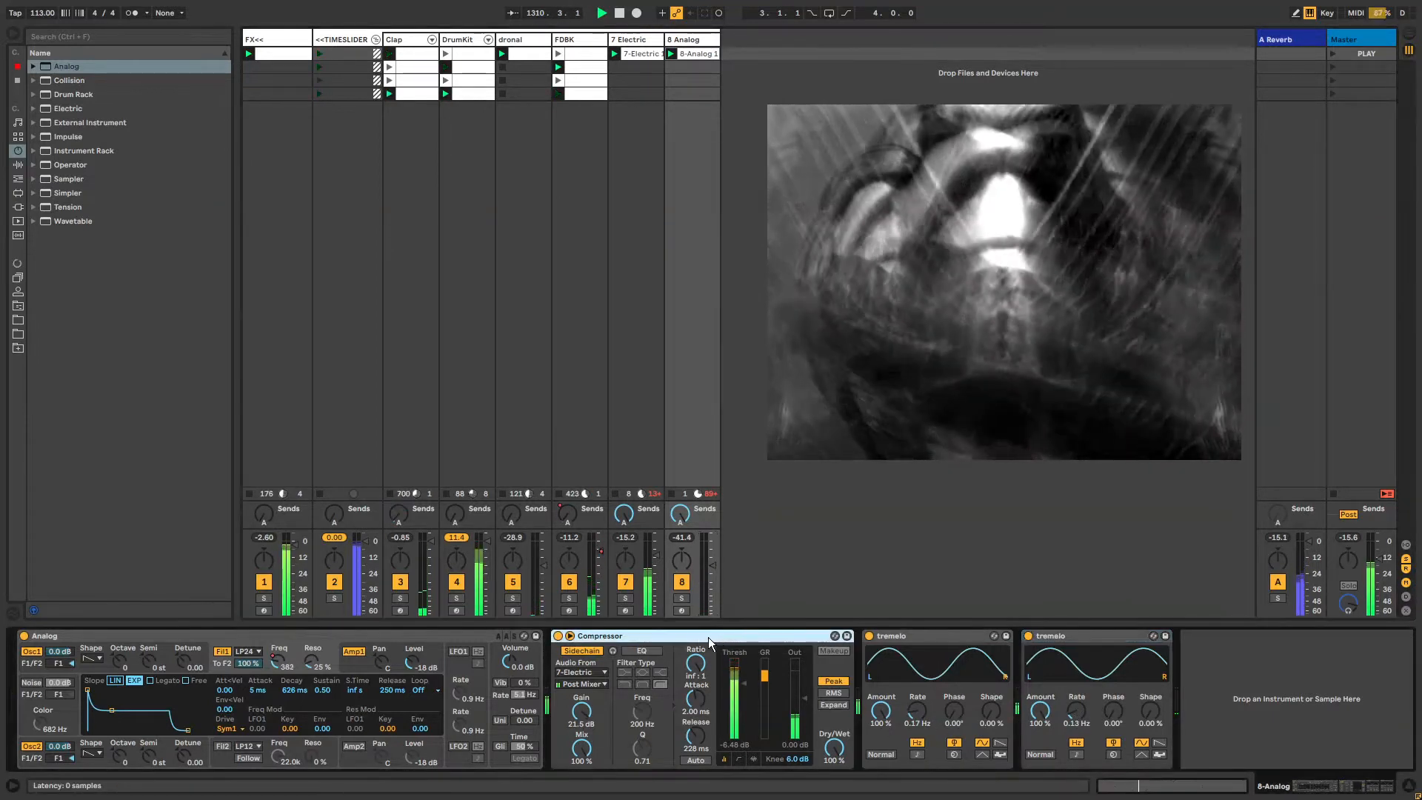
pyautogui.click(637, 444)
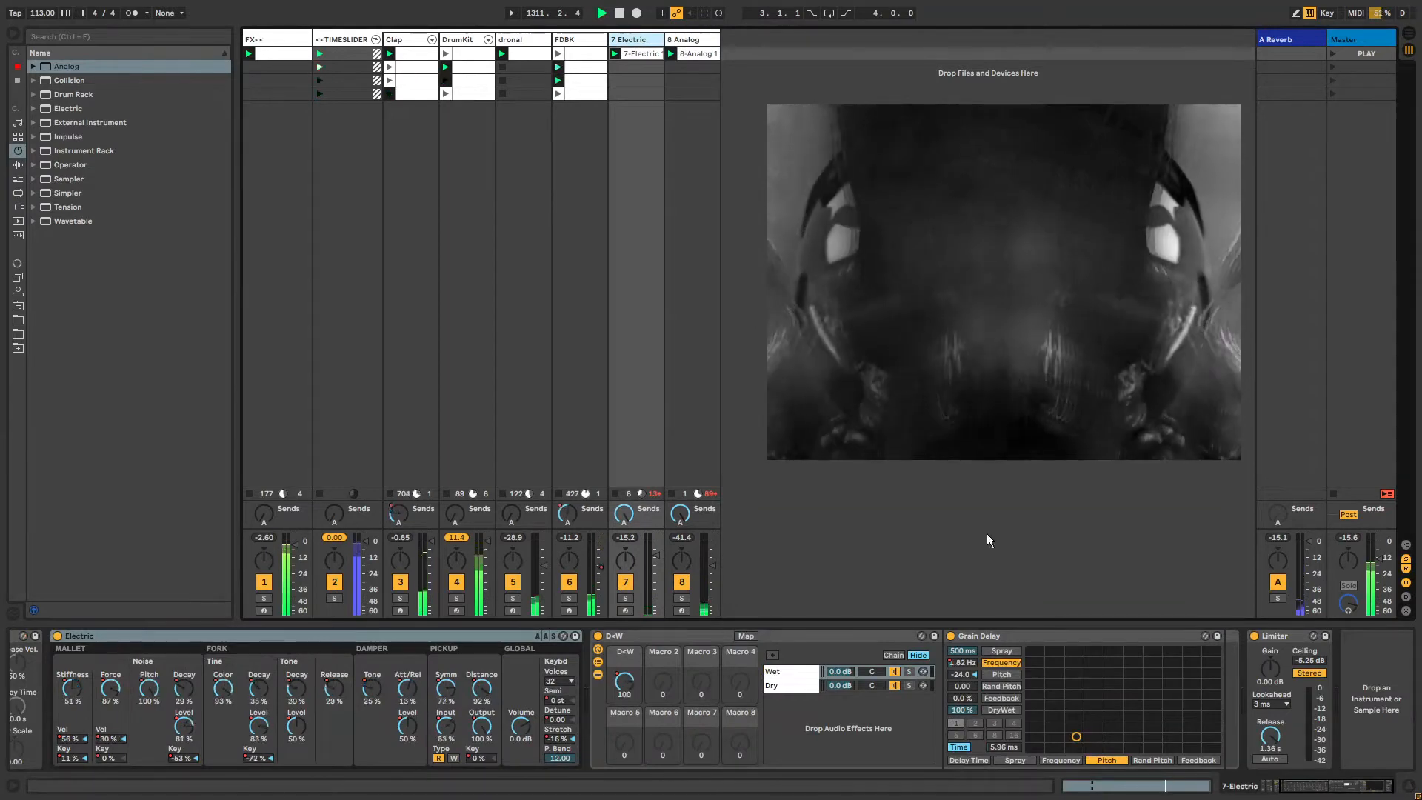
pyautogui.click(687, 40)
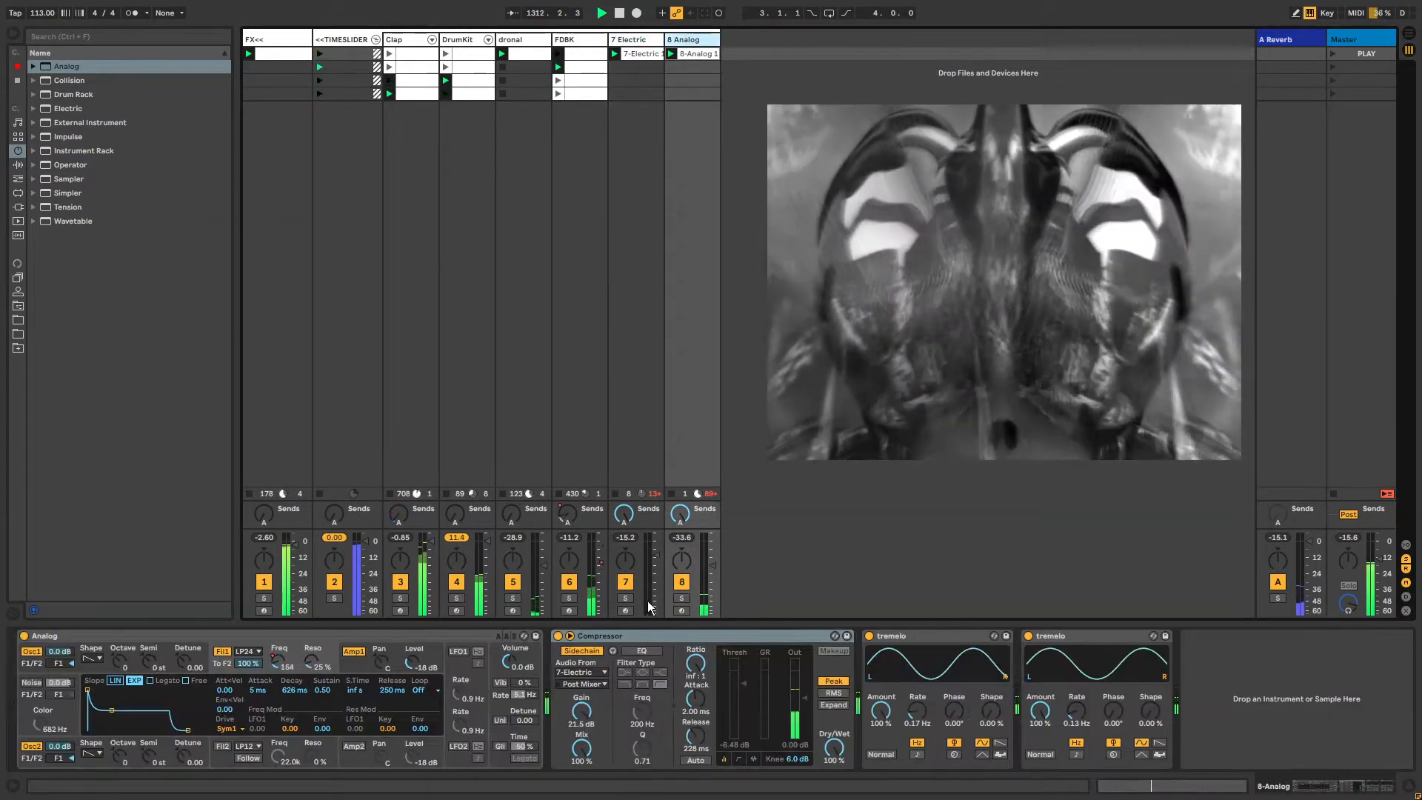
pyautogui.click(619, 635)
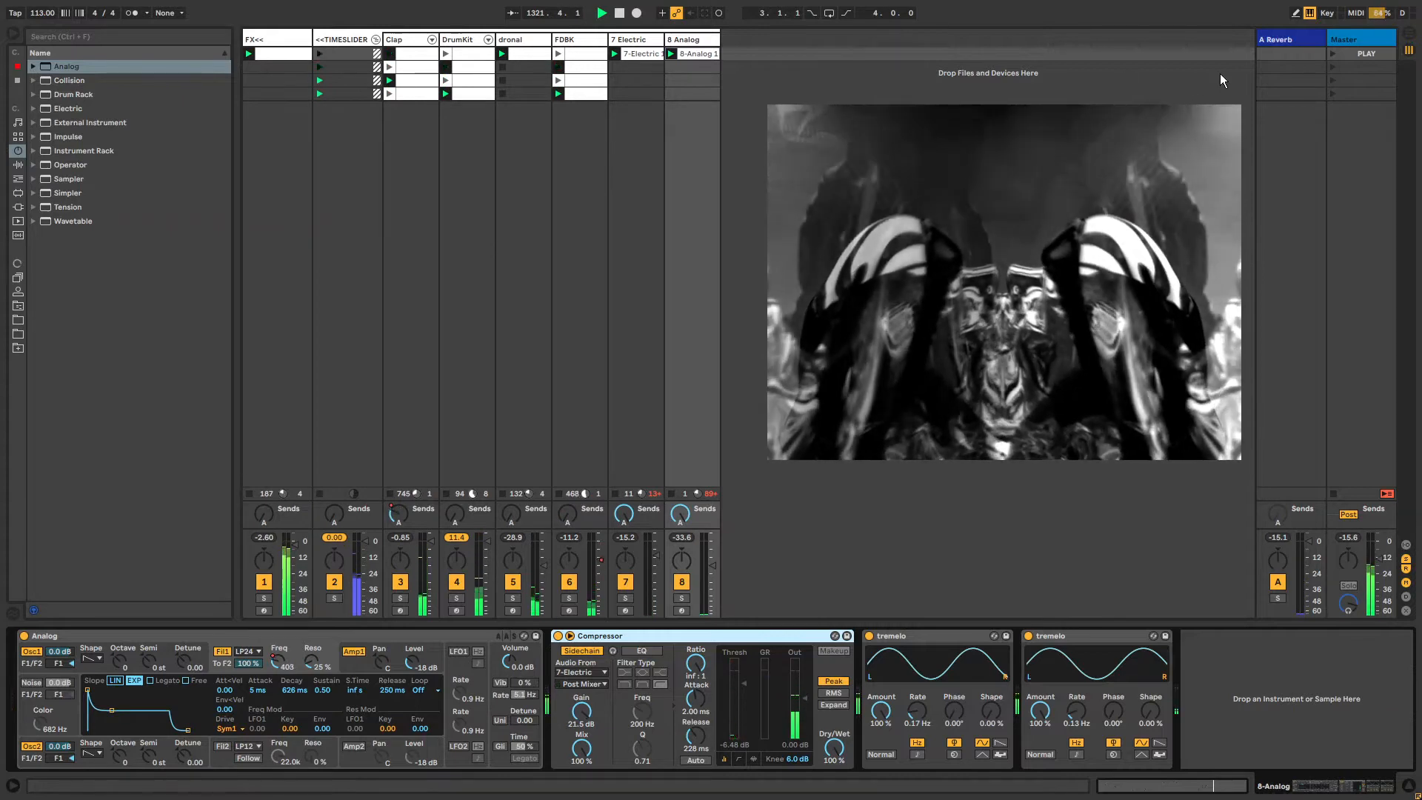
# Review the device chains of FX<<, Clap, DrumKit, dronal, FDBK, 7 Electric and 8 Analog in turn, finishing back on Clap
pyautogui.click(277, 40)
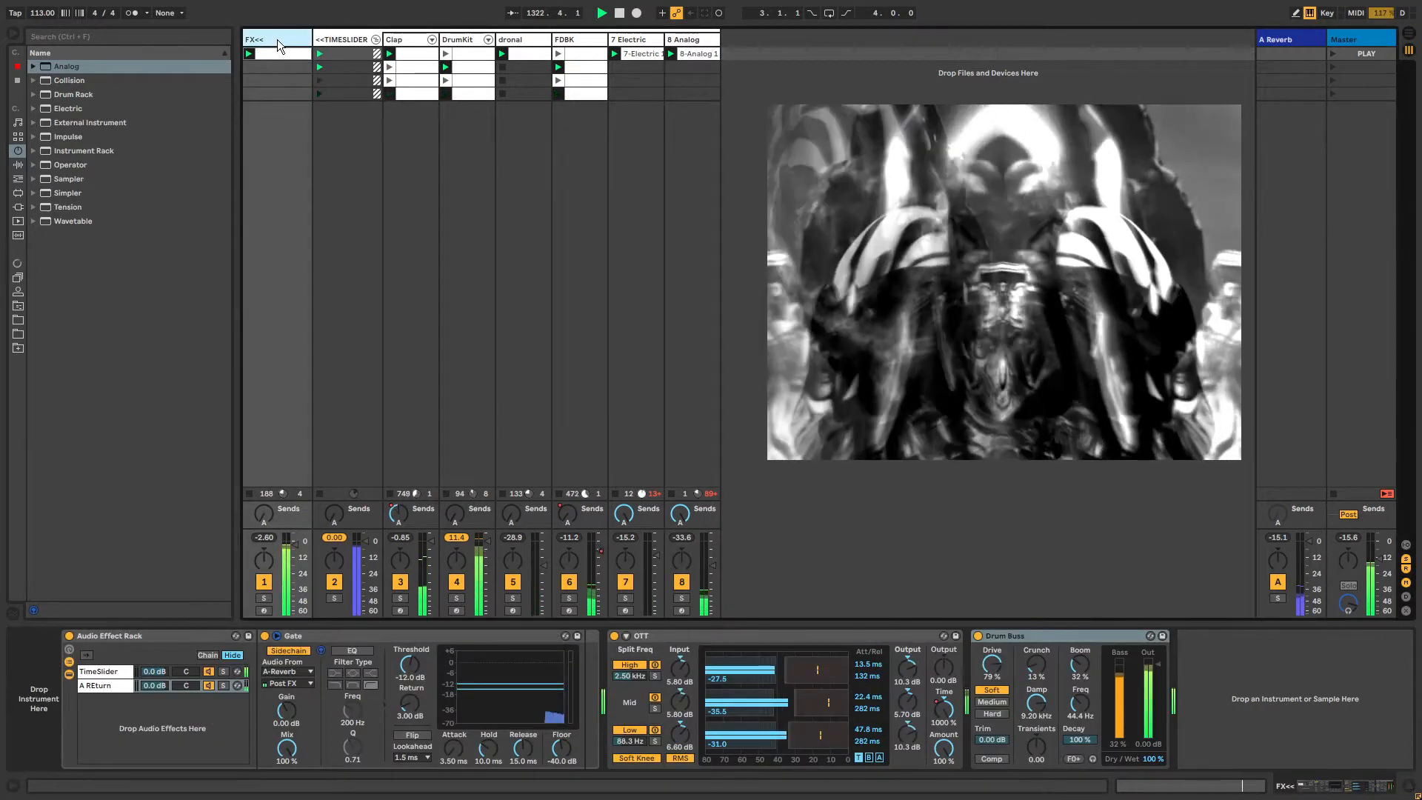
pyautogui.click(411, 39)
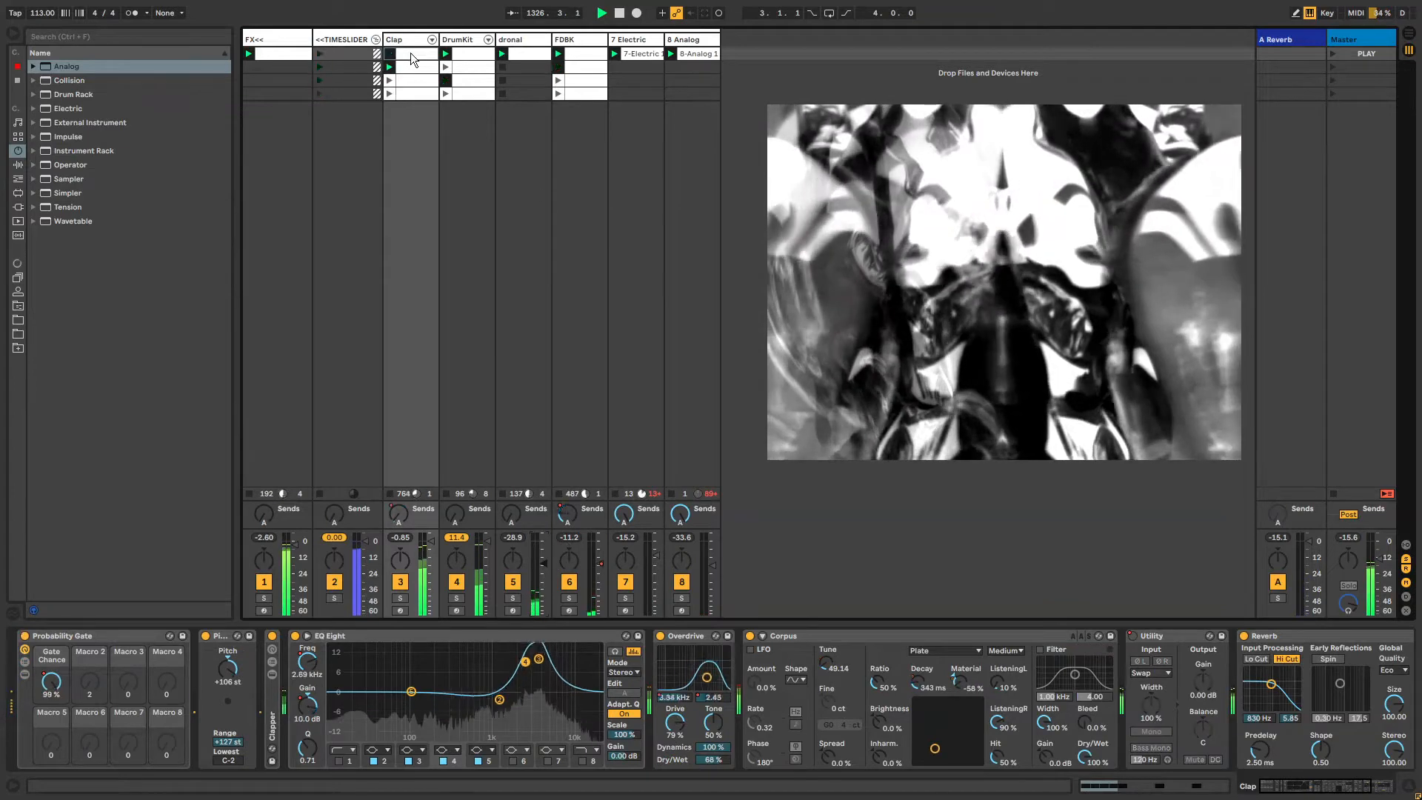
pyautogui.click(468, 40)
pyautogui.click(522, 42)
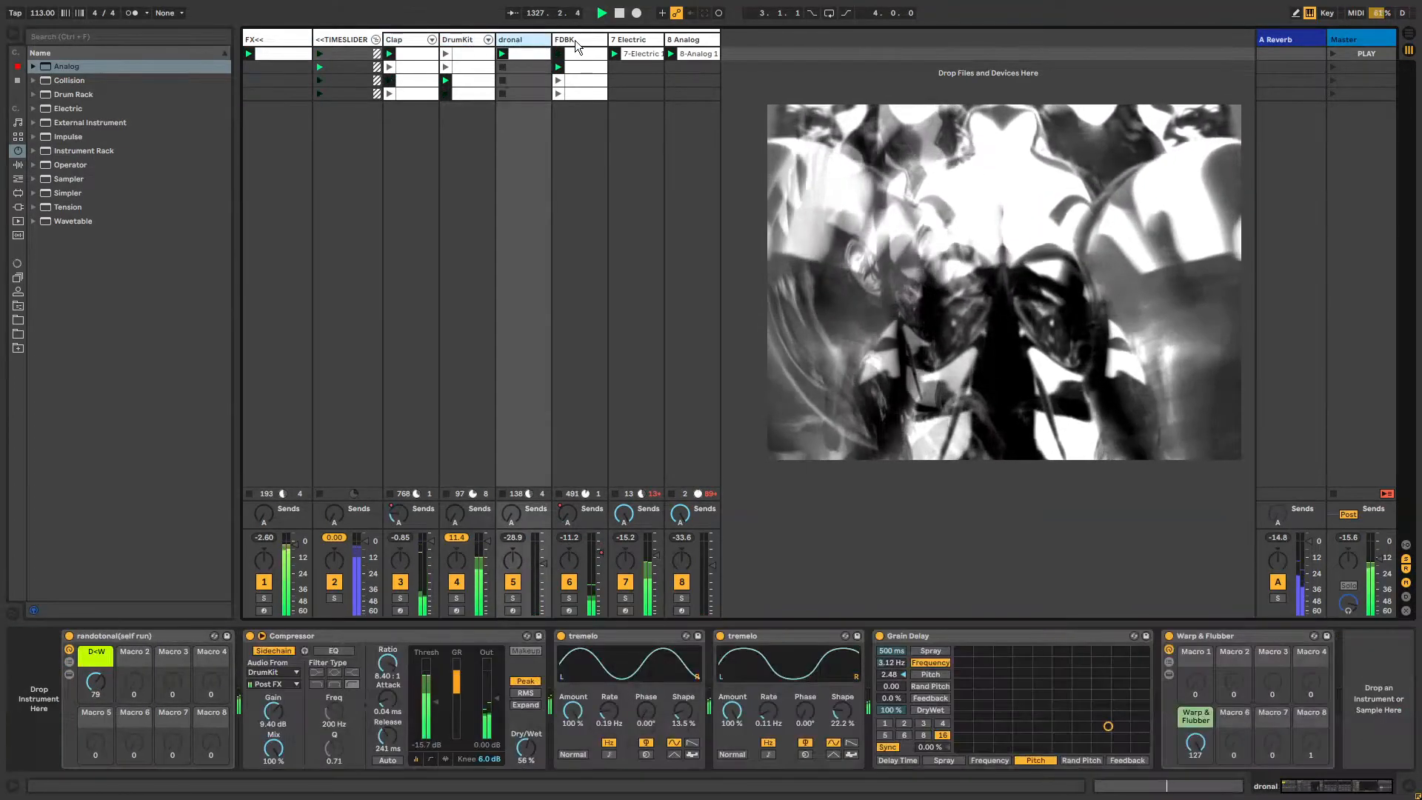
pyautogui.click(576, 40)
pyautogui.click(655, 39)
pyautogui.click(678, 38)
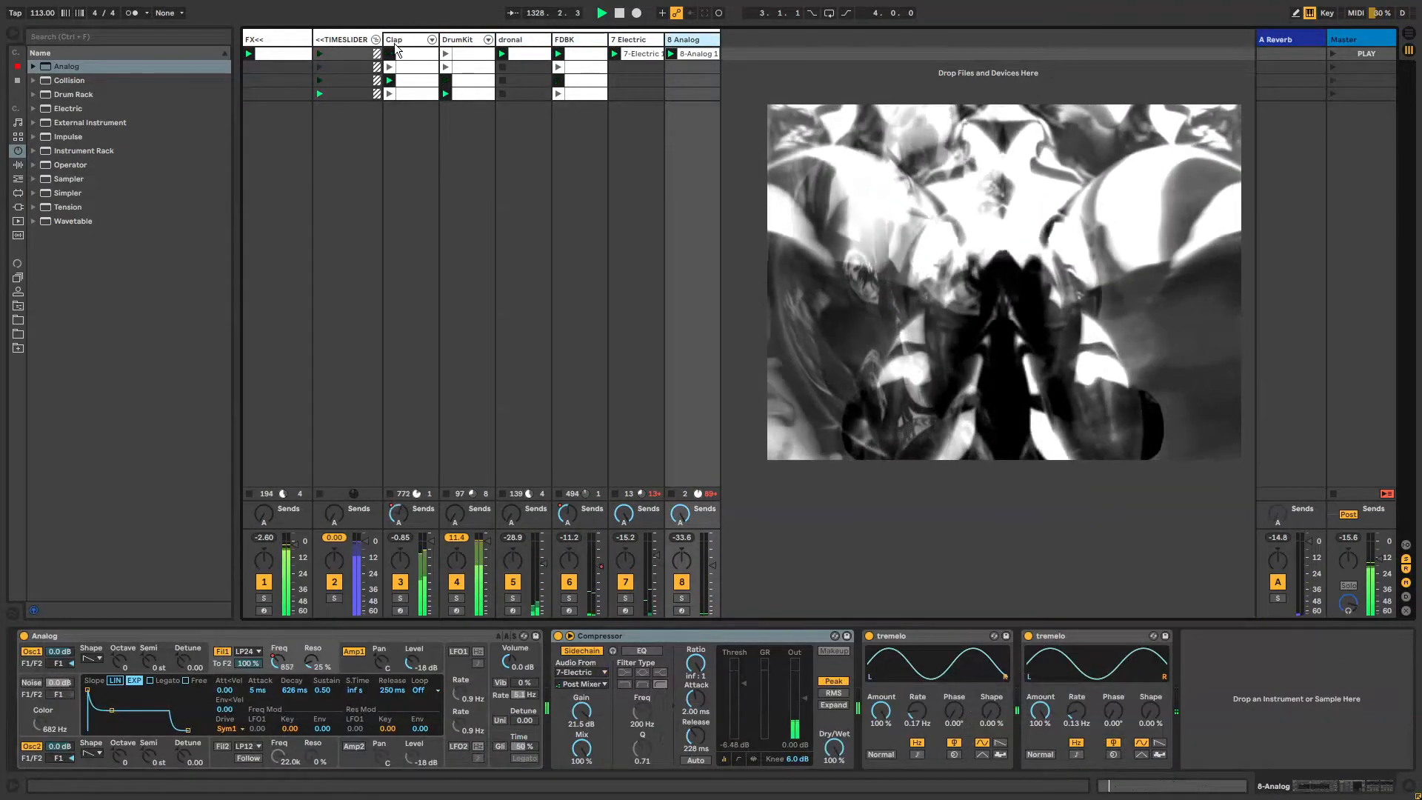
pyautogui.click(400, 40)
# Compare the Session View clip grid with the Arrangement View timeline several times, finishing in Session View
pyautogui.press('Tab')
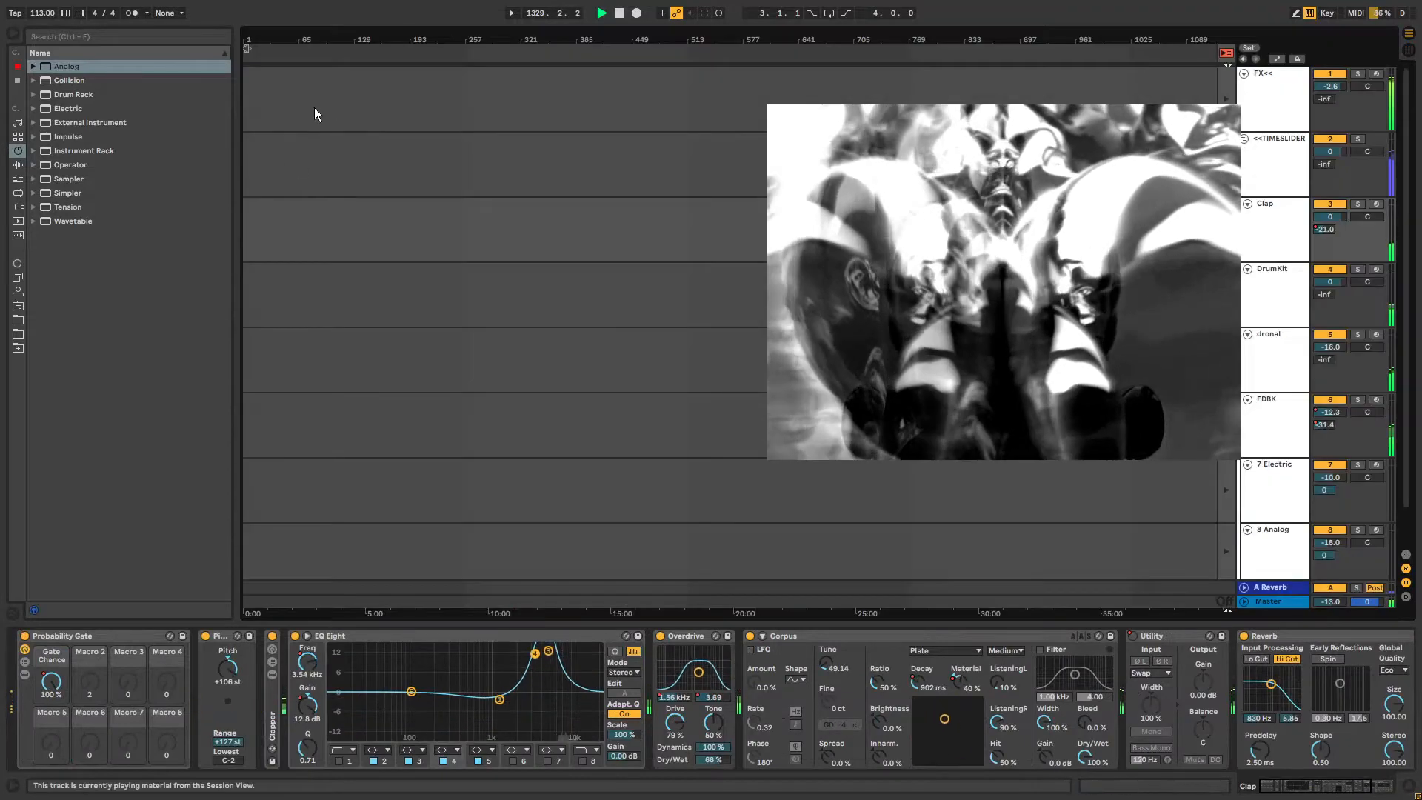
pyautogui.press('Tab')
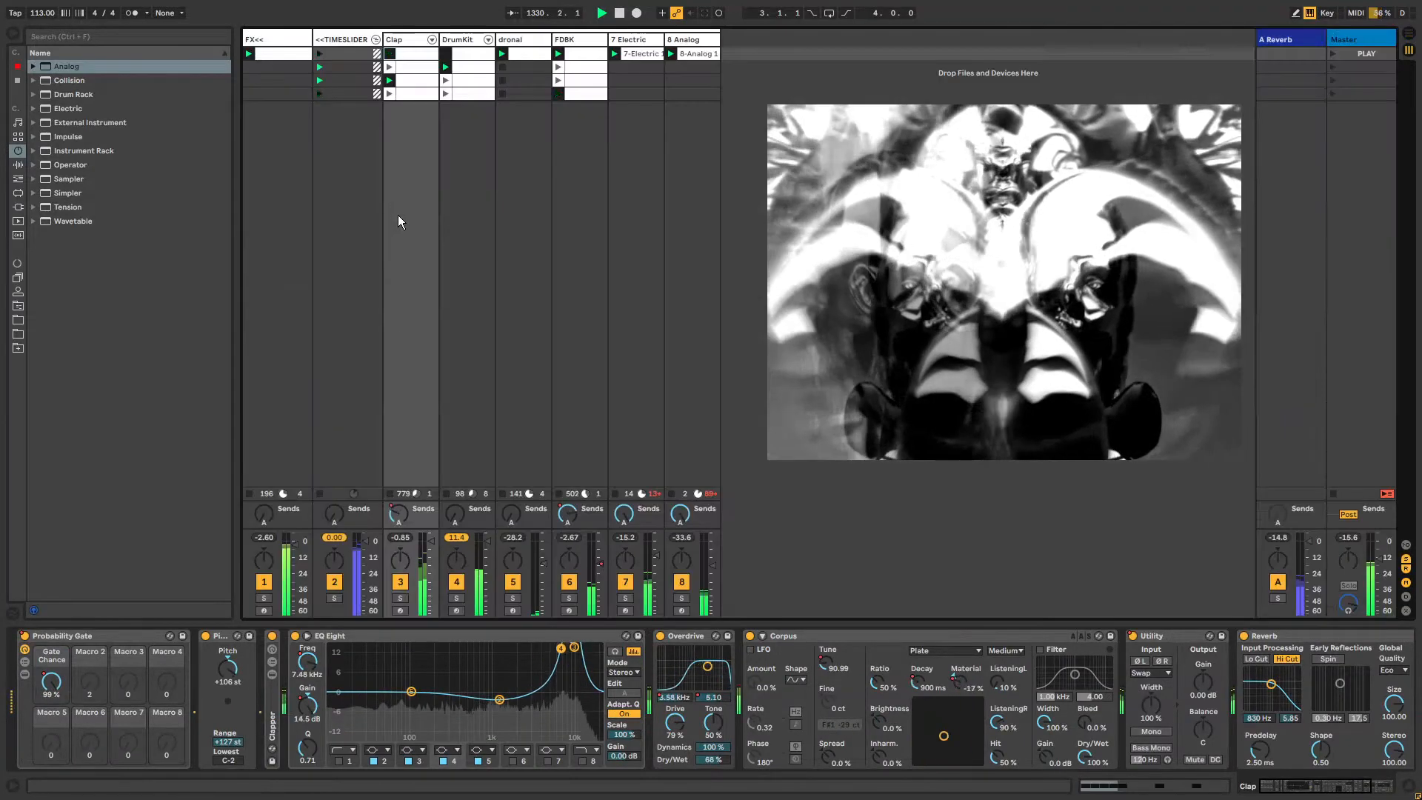
pyautogui.press('Tab')
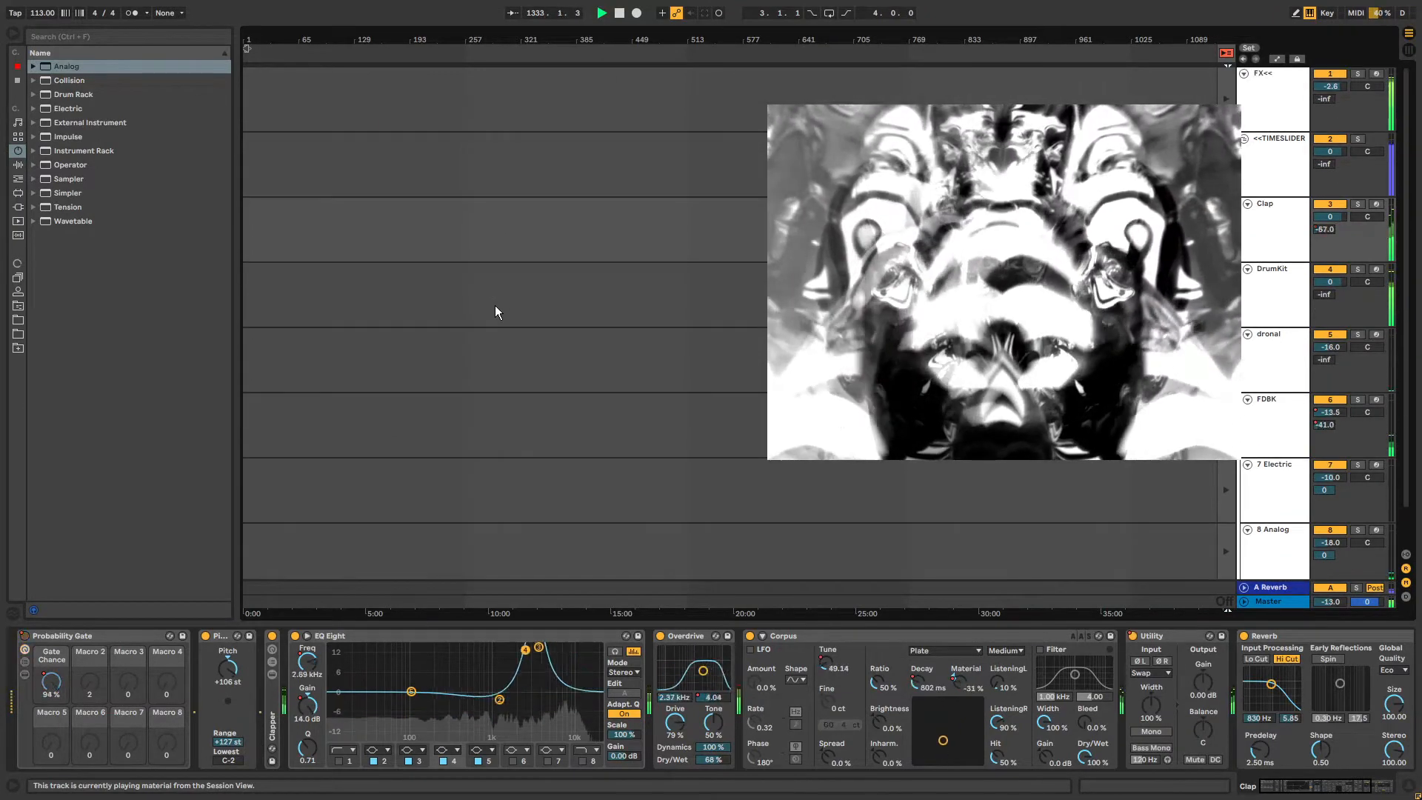
pyautogui.press('Tab')
pyautogui.press('Tab')
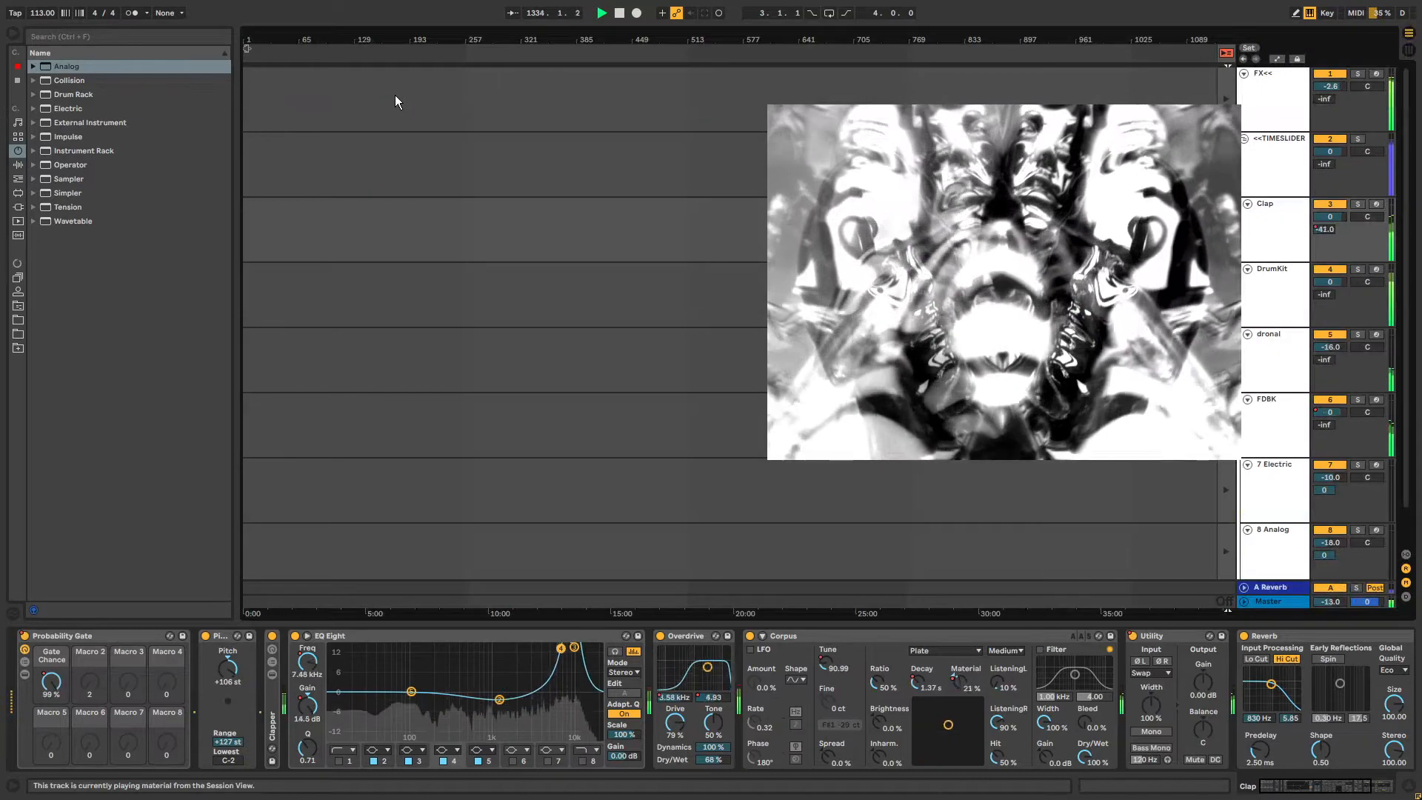
pyautogui.press('Tab')
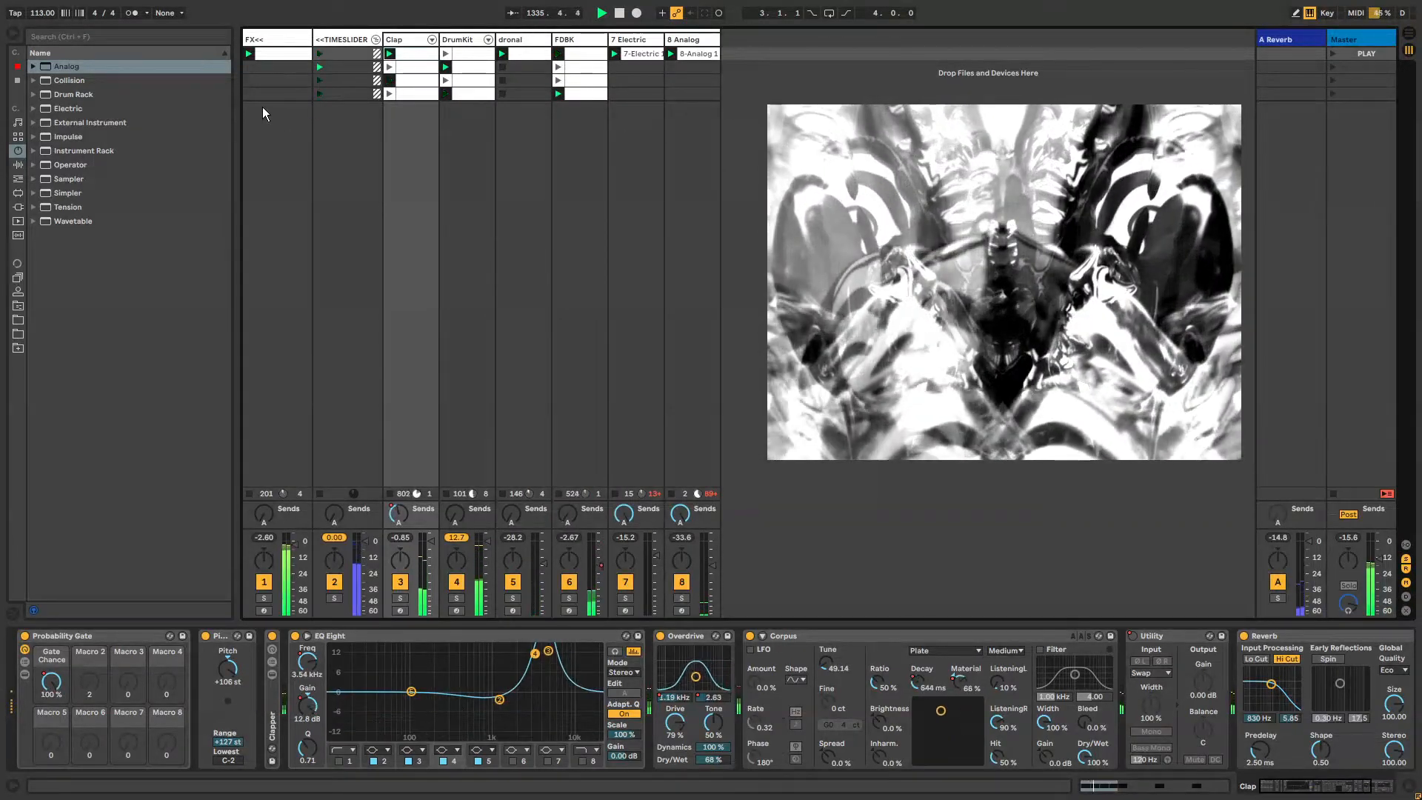
pyautogui.press('Tab')
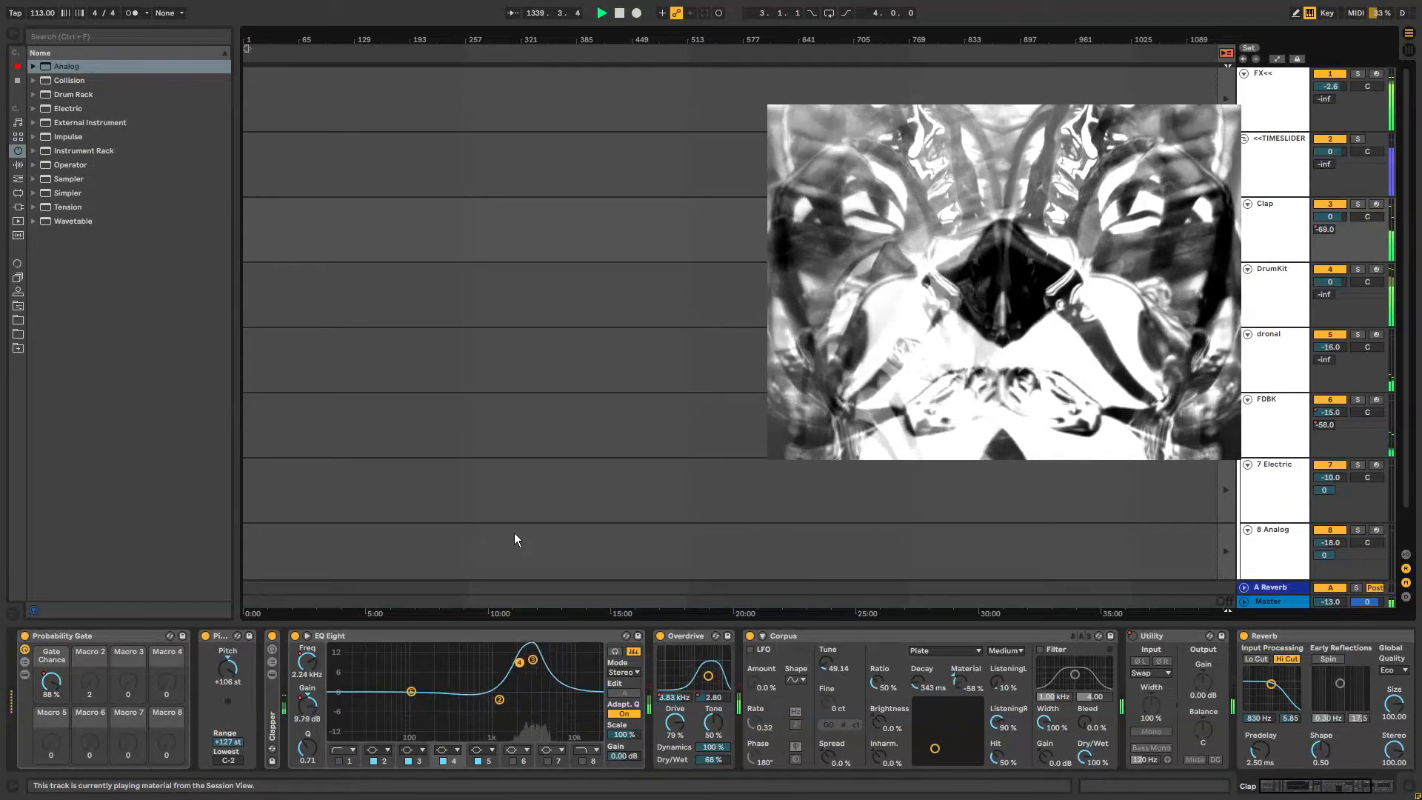
pyautogui.press('Tab')
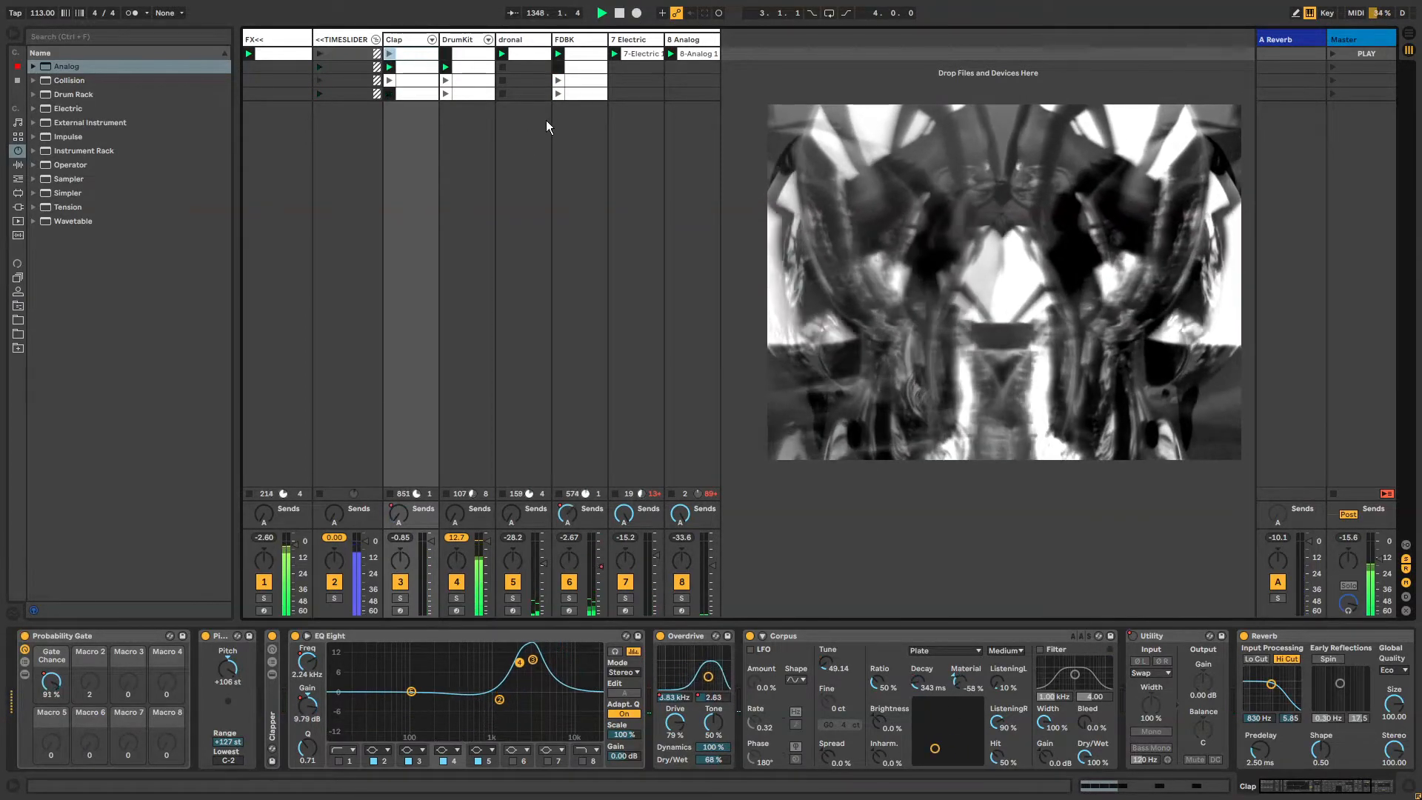
pyautogui.press('Tab')
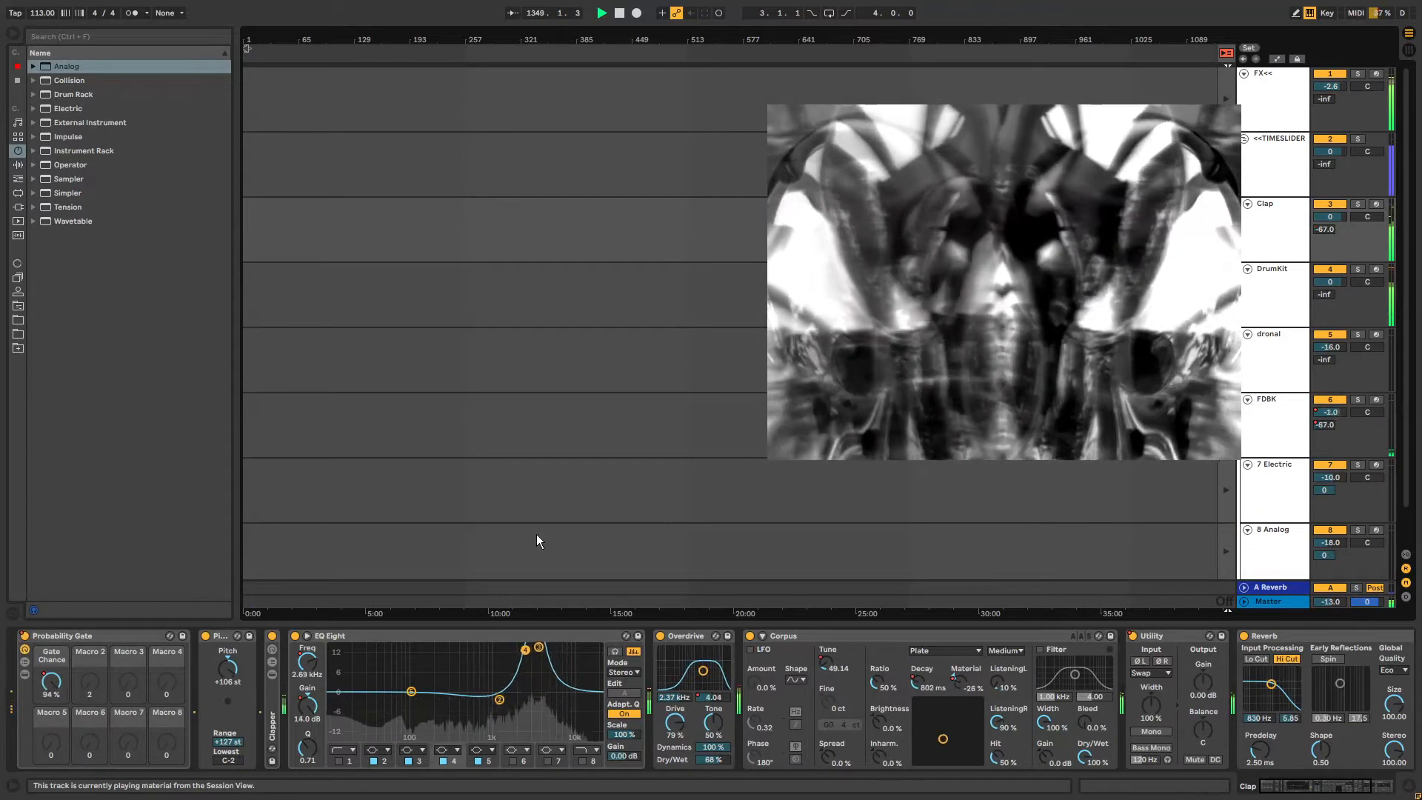
pyautogui.press('Tab')
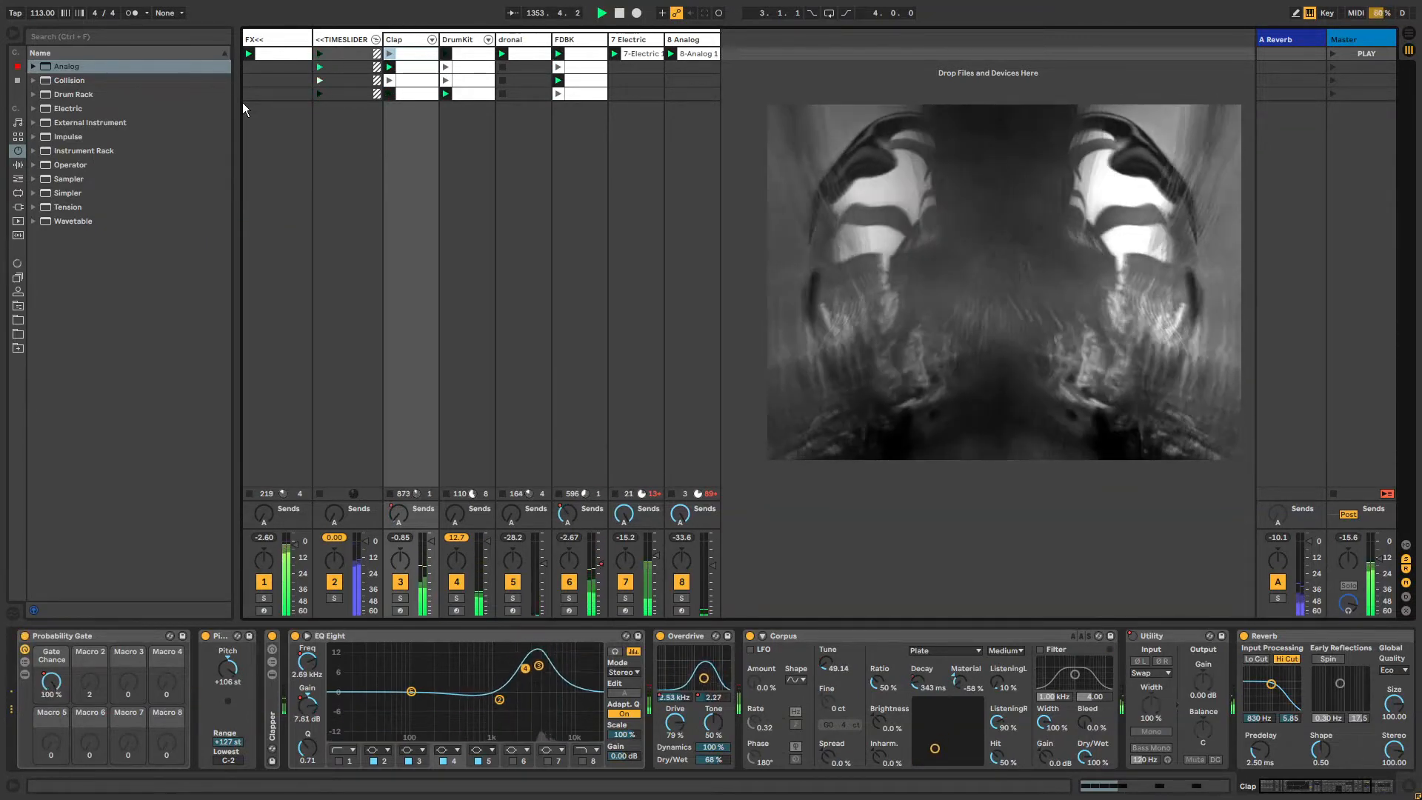
pyautogui.press('Tab')
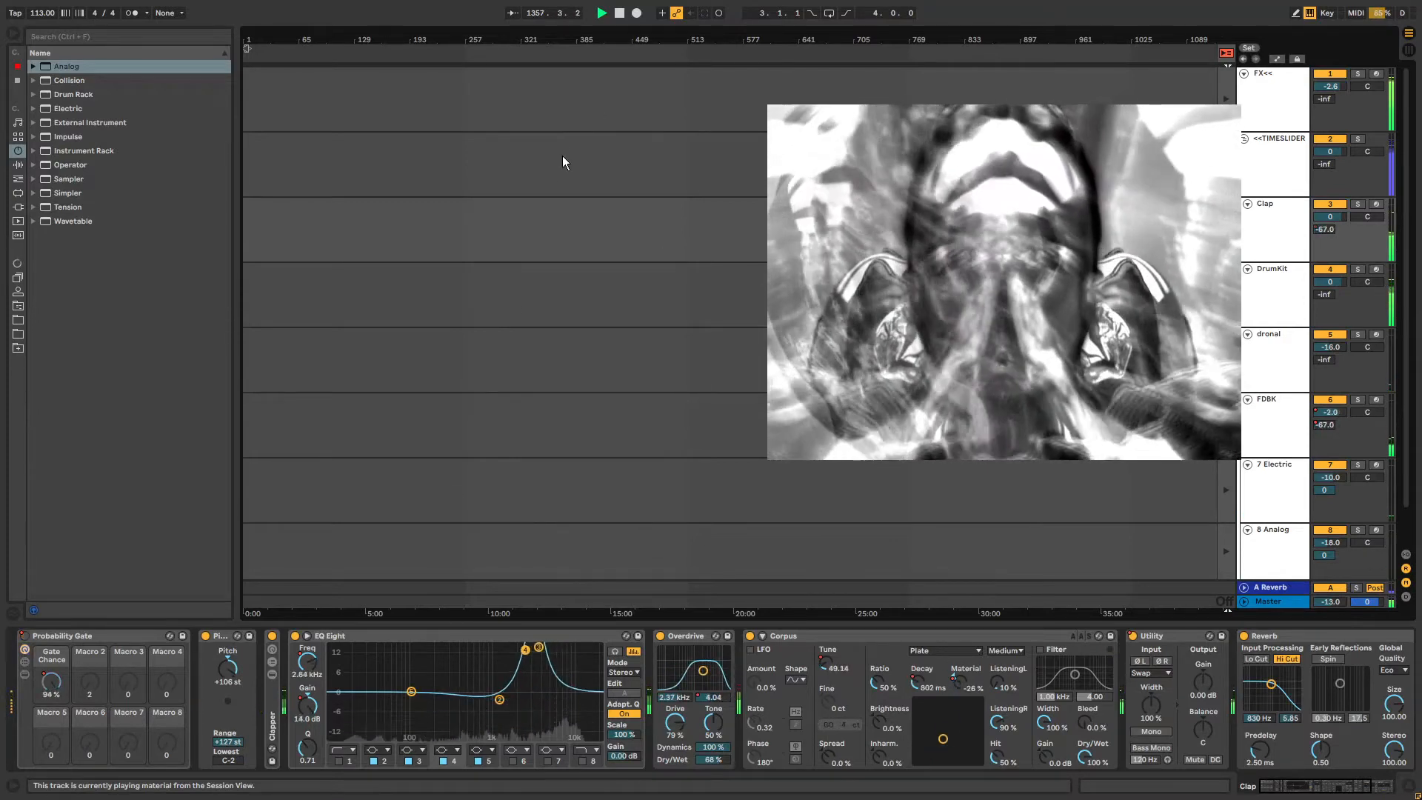
pyautogui.press('Tab')
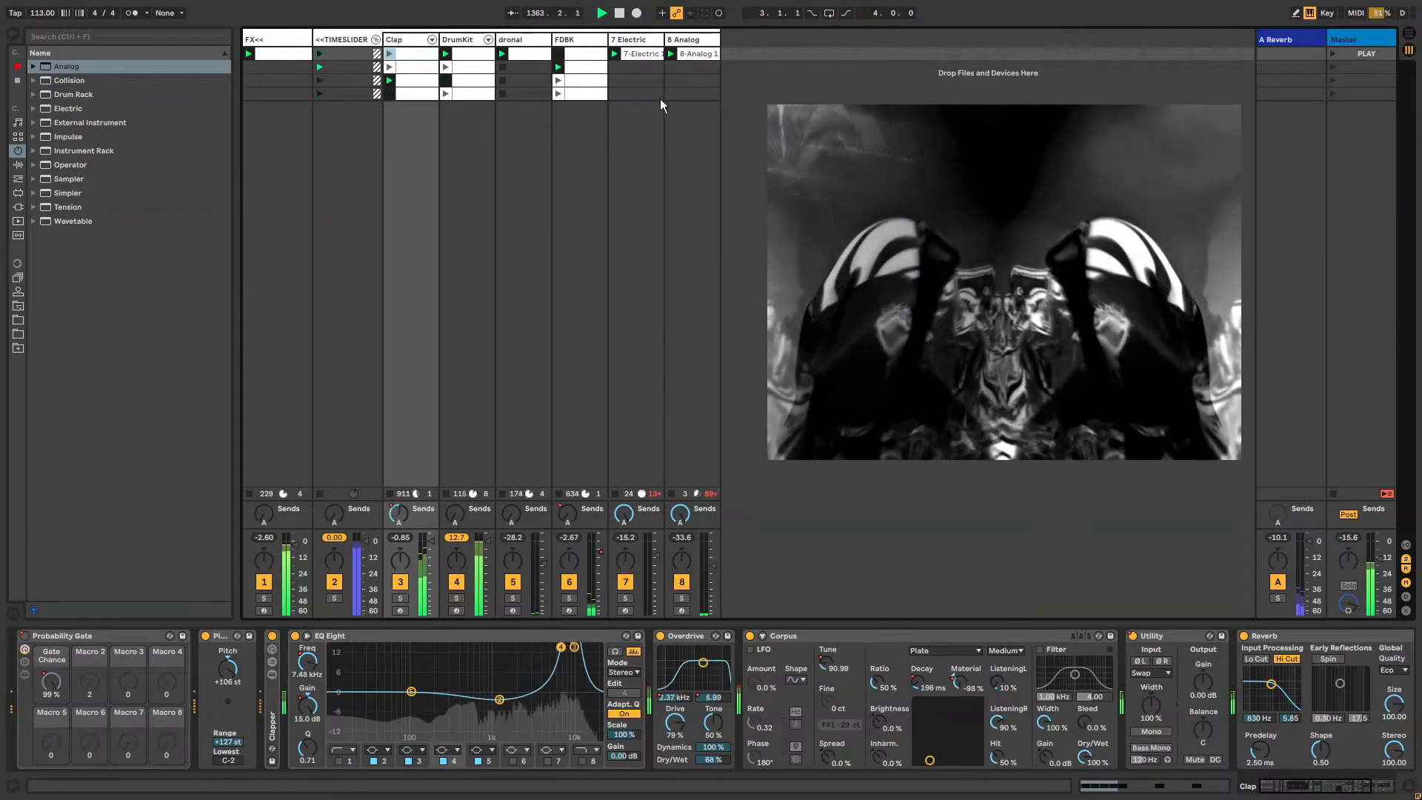
# Select the dronal track's four clip slots, and view a longer stretch of the Arrangement timeline before returning to Session View
pyautogui.moveTo(538, 95); pyautogui.dragTo(532, 53)
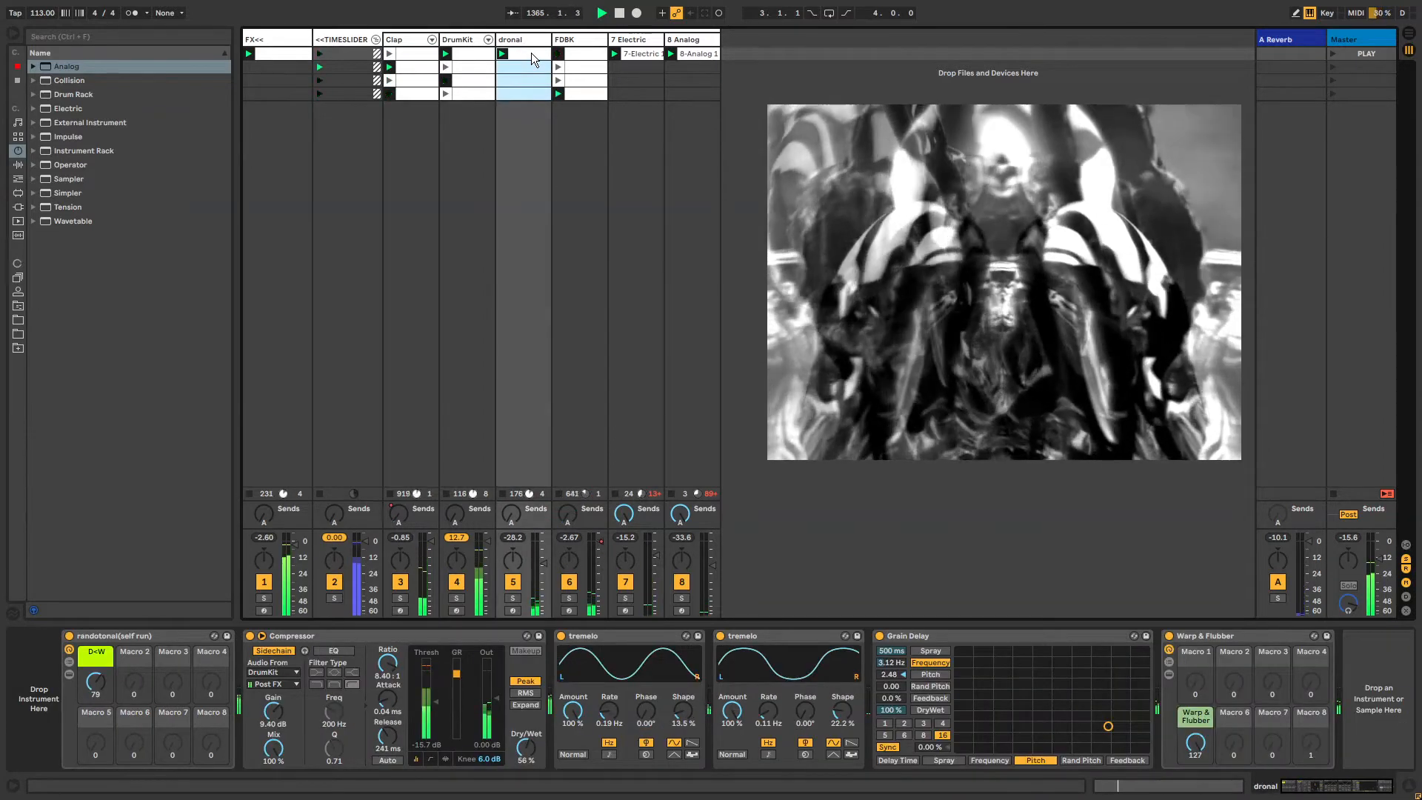
pyautogui.press('Tab')
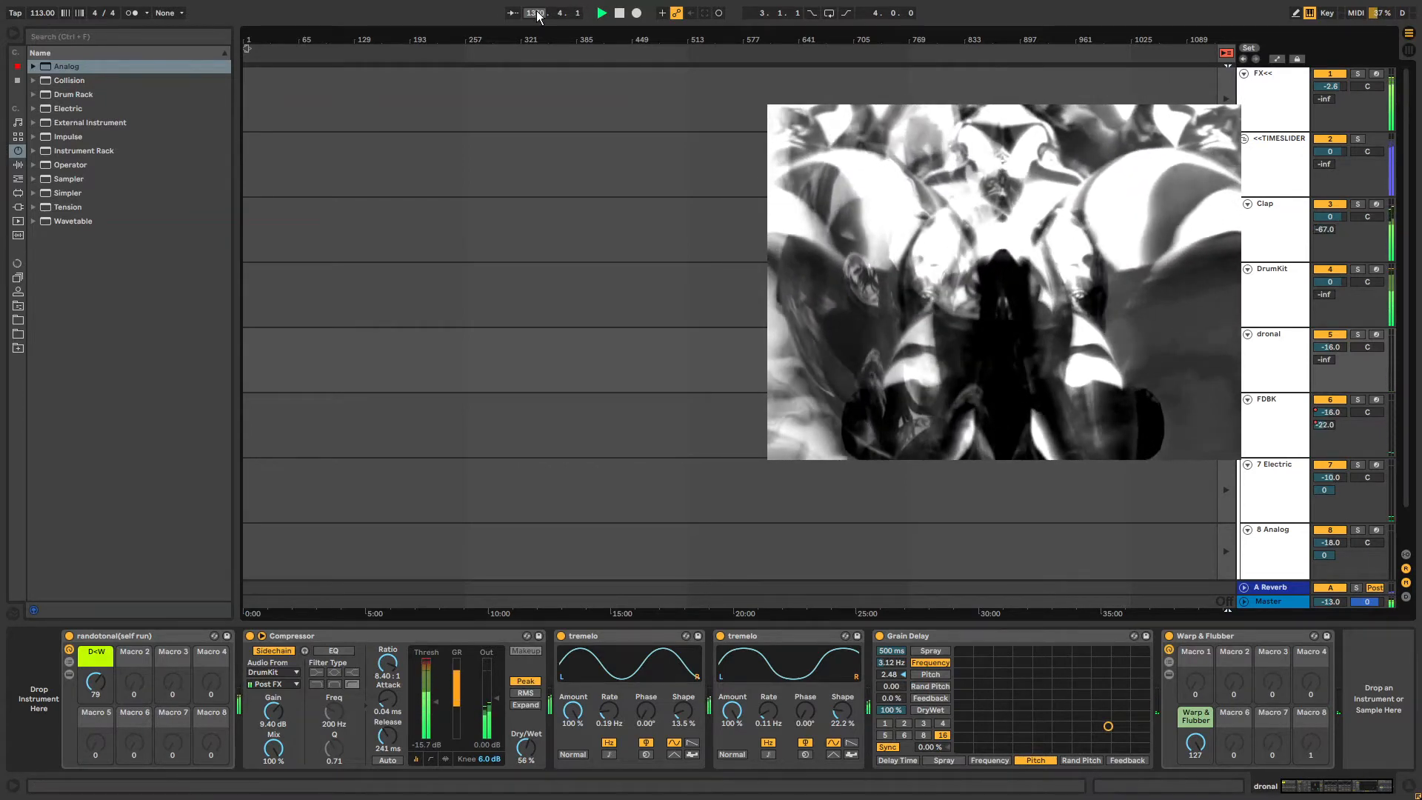
pyautogui.moveTo(486, 40); pyautogui.dragTo(486, 22)
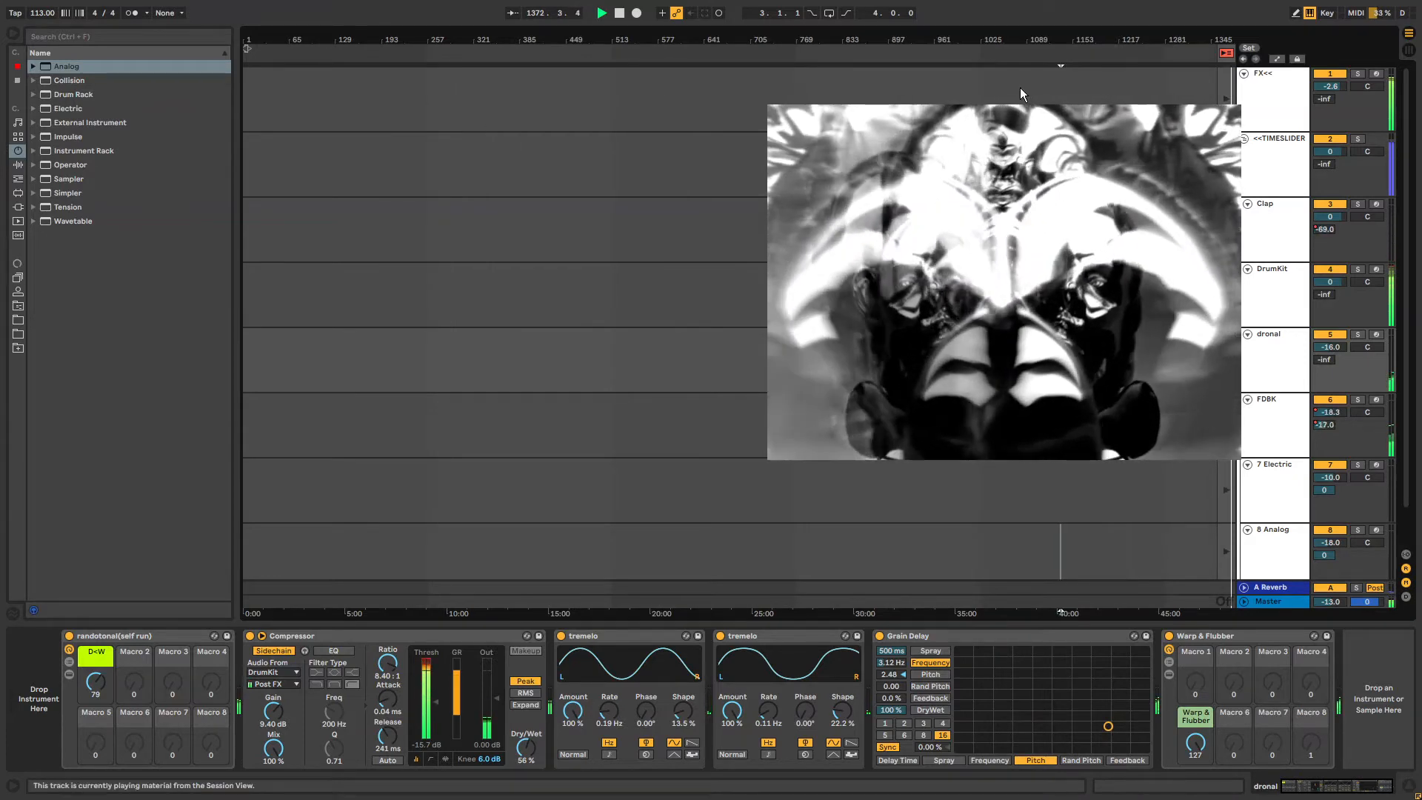
pyautogui.press('Tab')
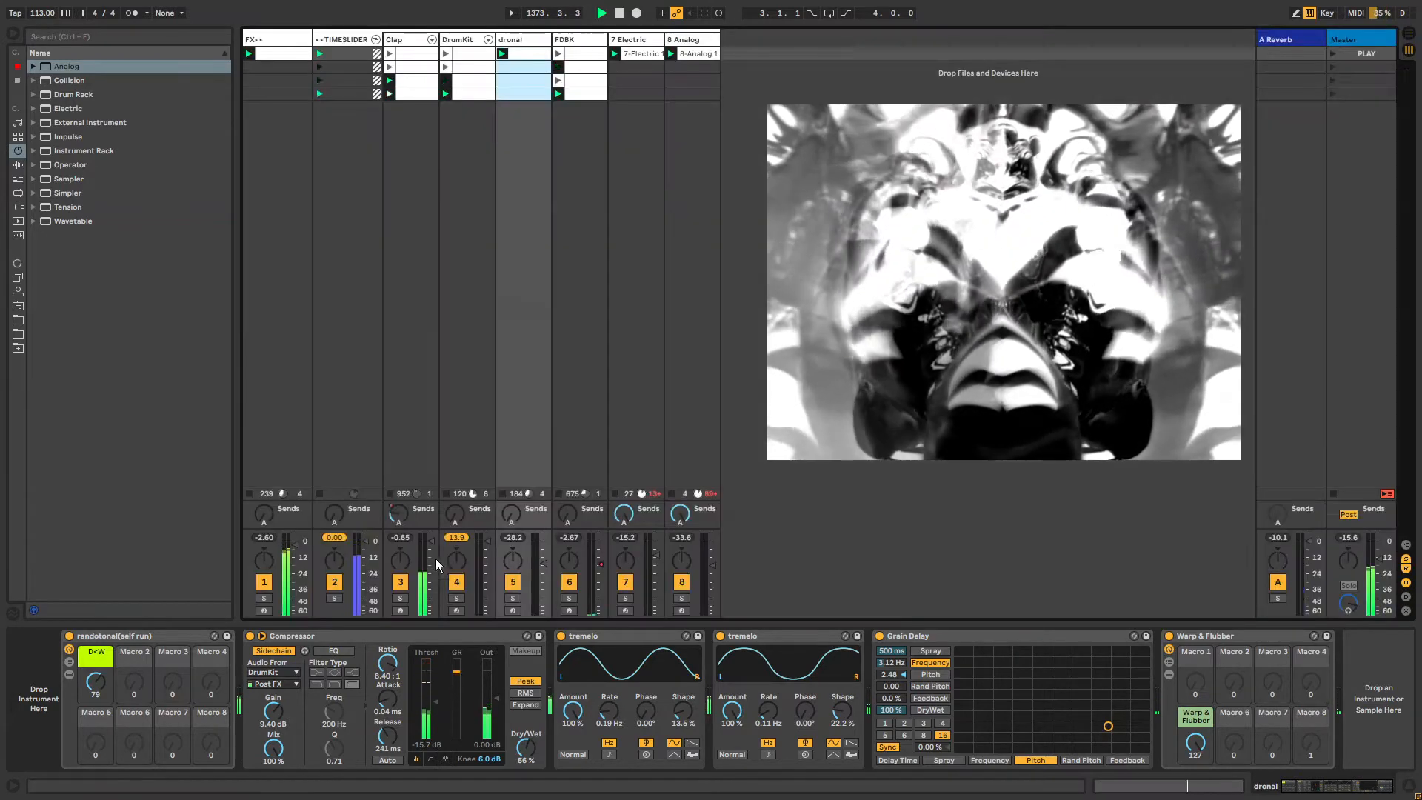
# Alternate between the Arrangement timeline and the session clips again to contrast the two views, ending on the session clips
pyautogui.press('Tab')
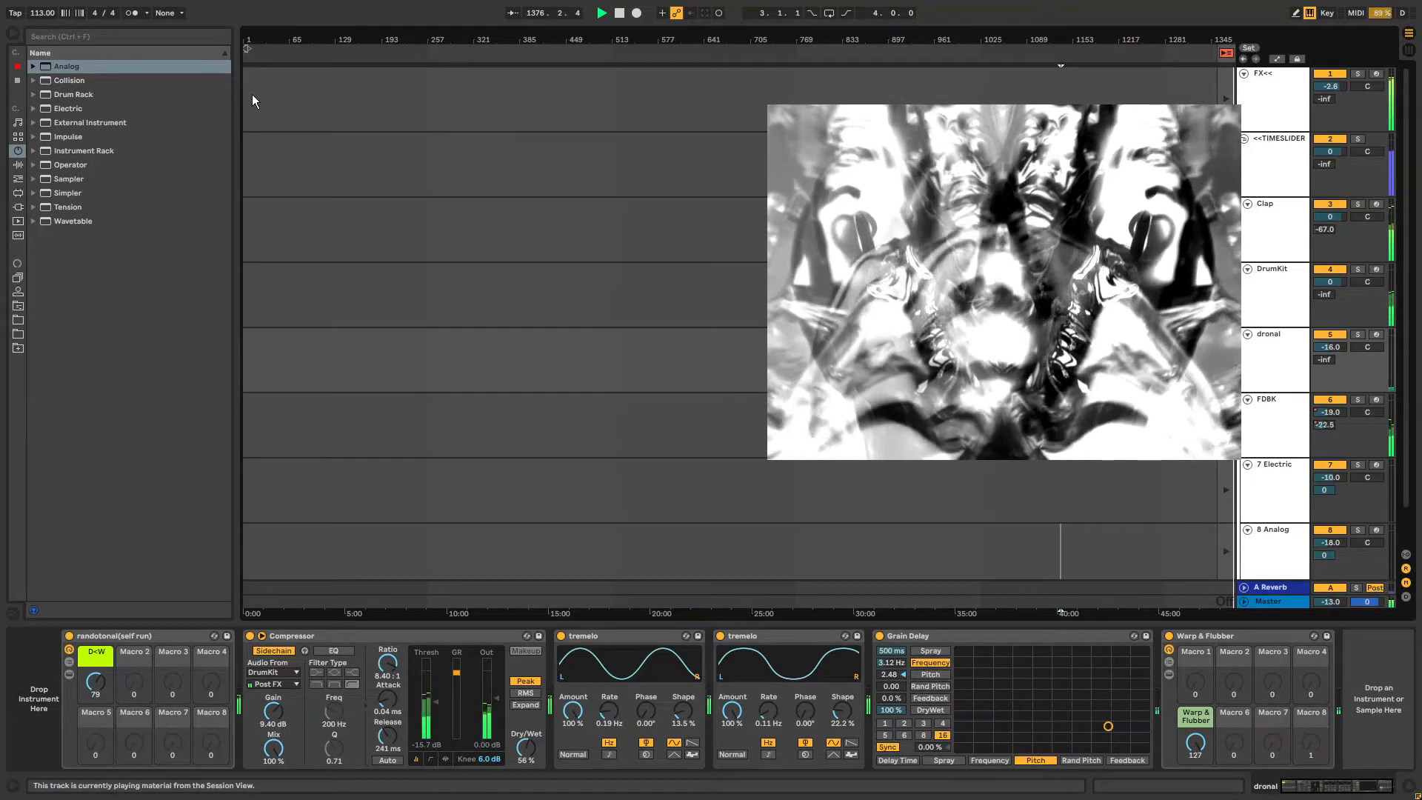
pyautogui.press('Tab')
pyautogui.press('Tab')
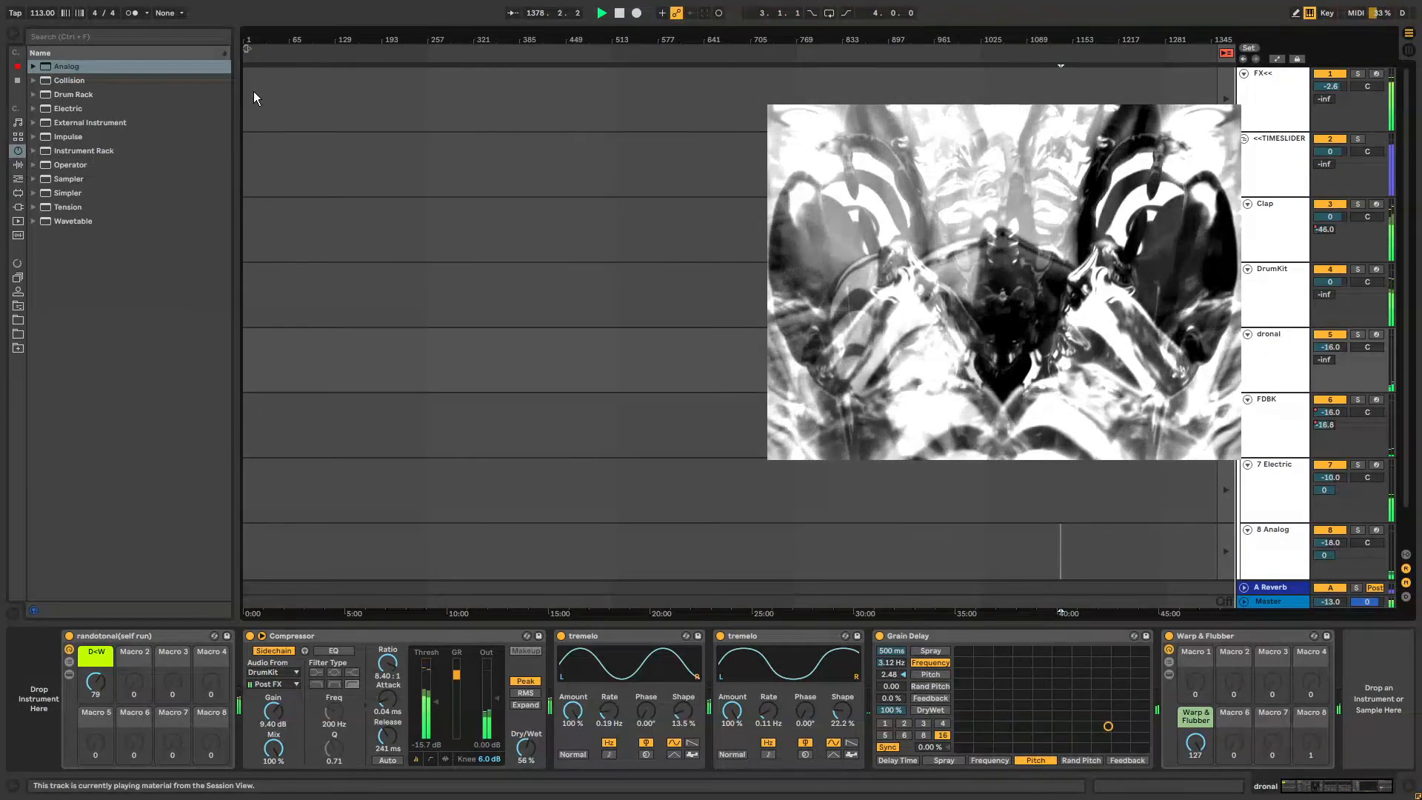
pyautogui.press('Tab')
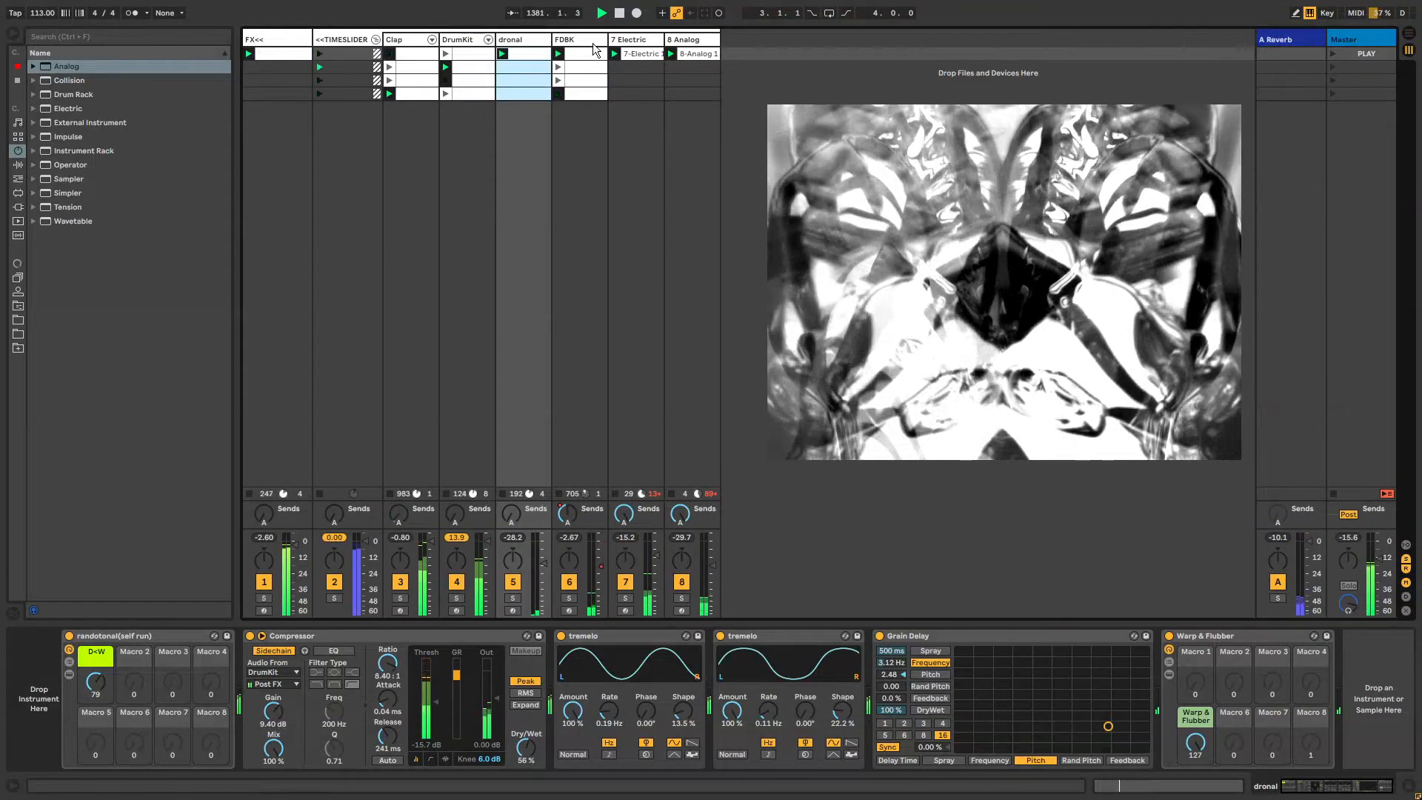
pyautogui.press('Tab')
pyautogui.press('Tab')
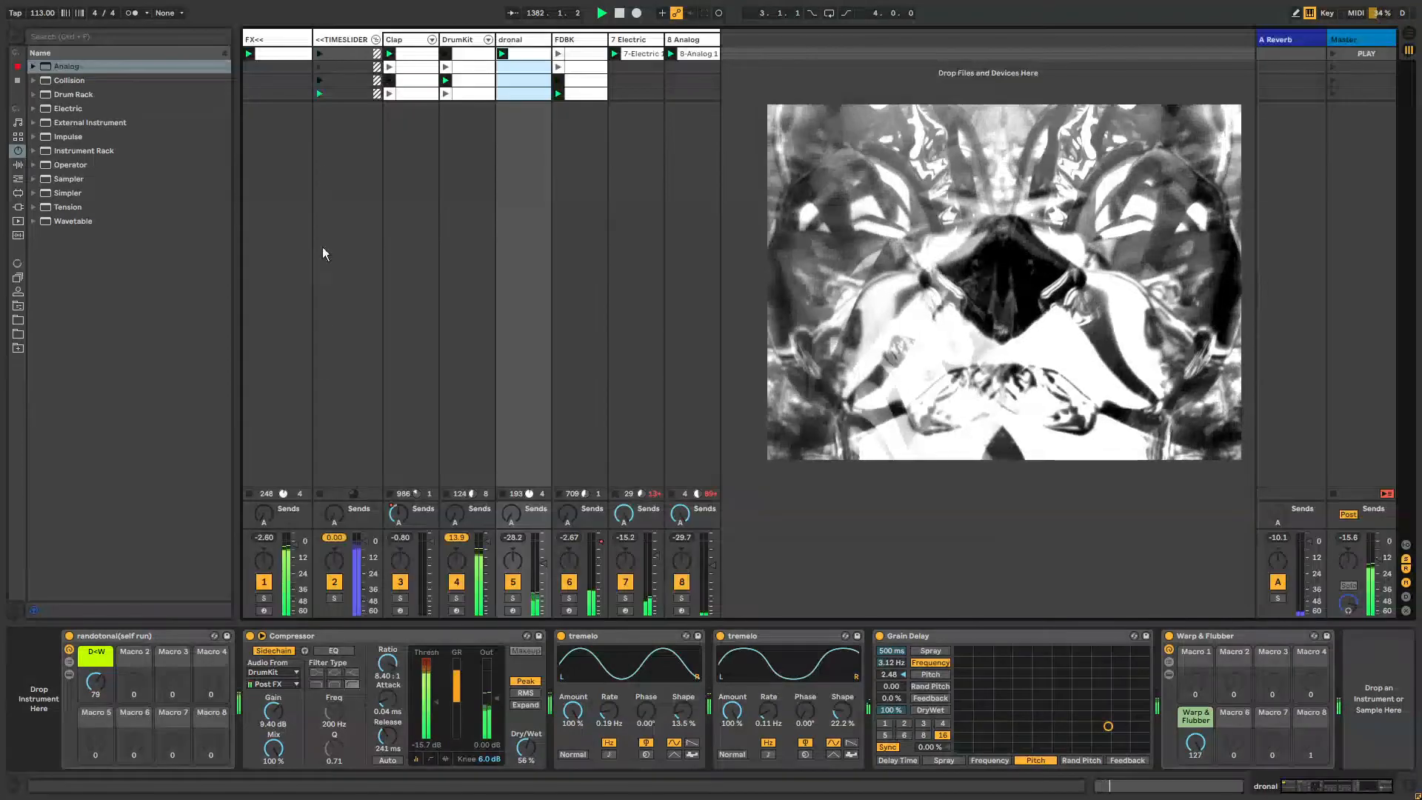
pyautogui.press('Tab')
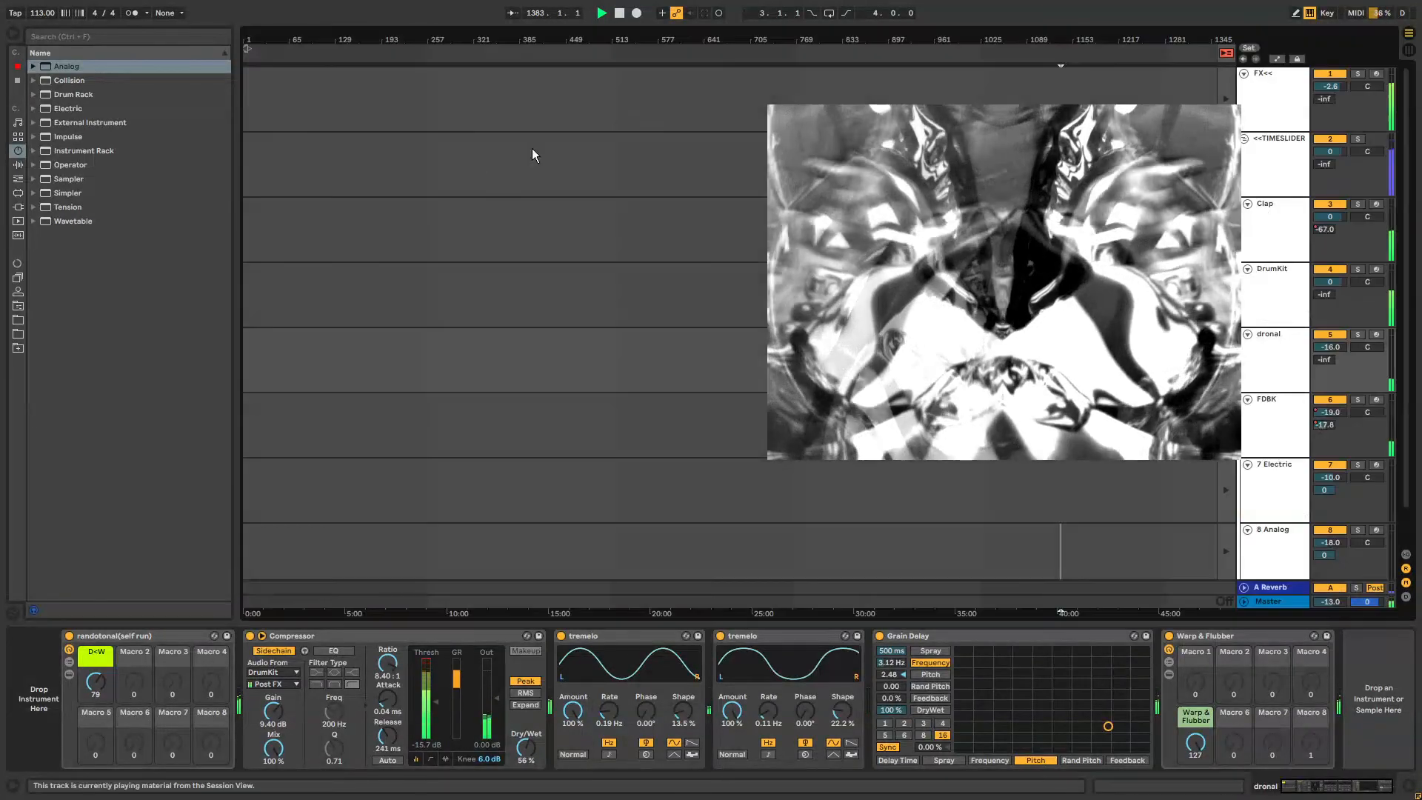
pyautogui.press('Tab')
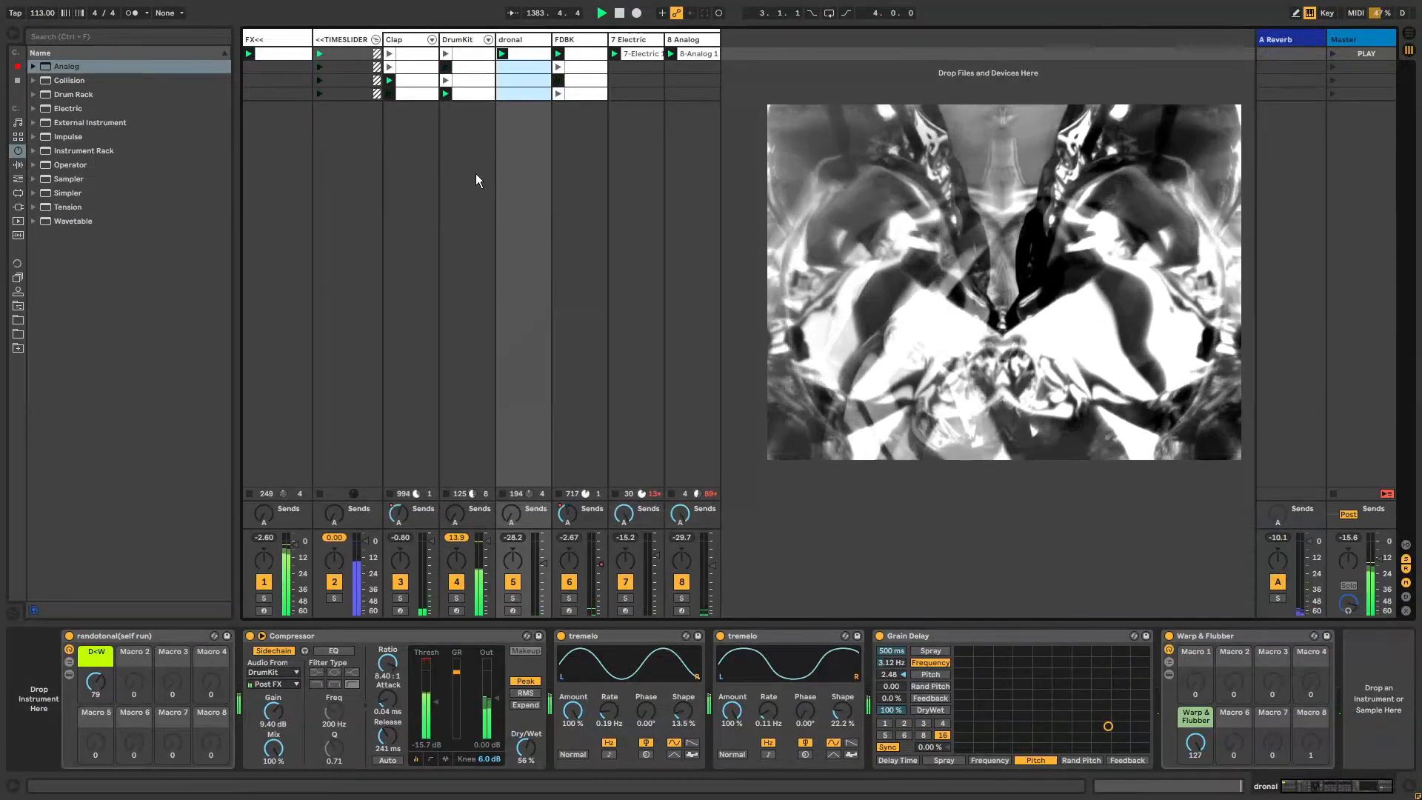
# Inspect the devices on 8 Analog, FDBK, FX<<, Master and the A Reverb return, finishing on 8 Analog
pyautogui.click(700, 40)
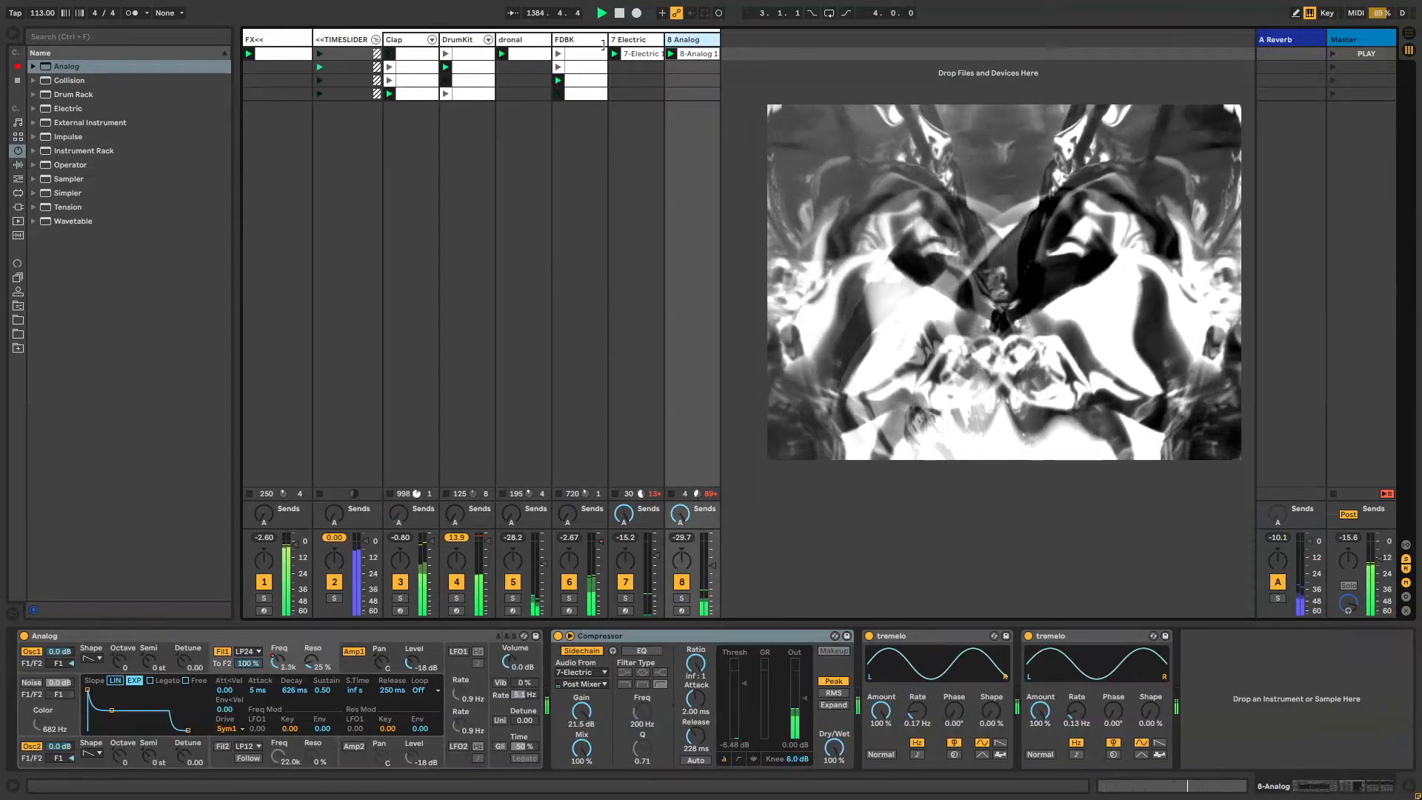
pyautogui.click(582, 40)
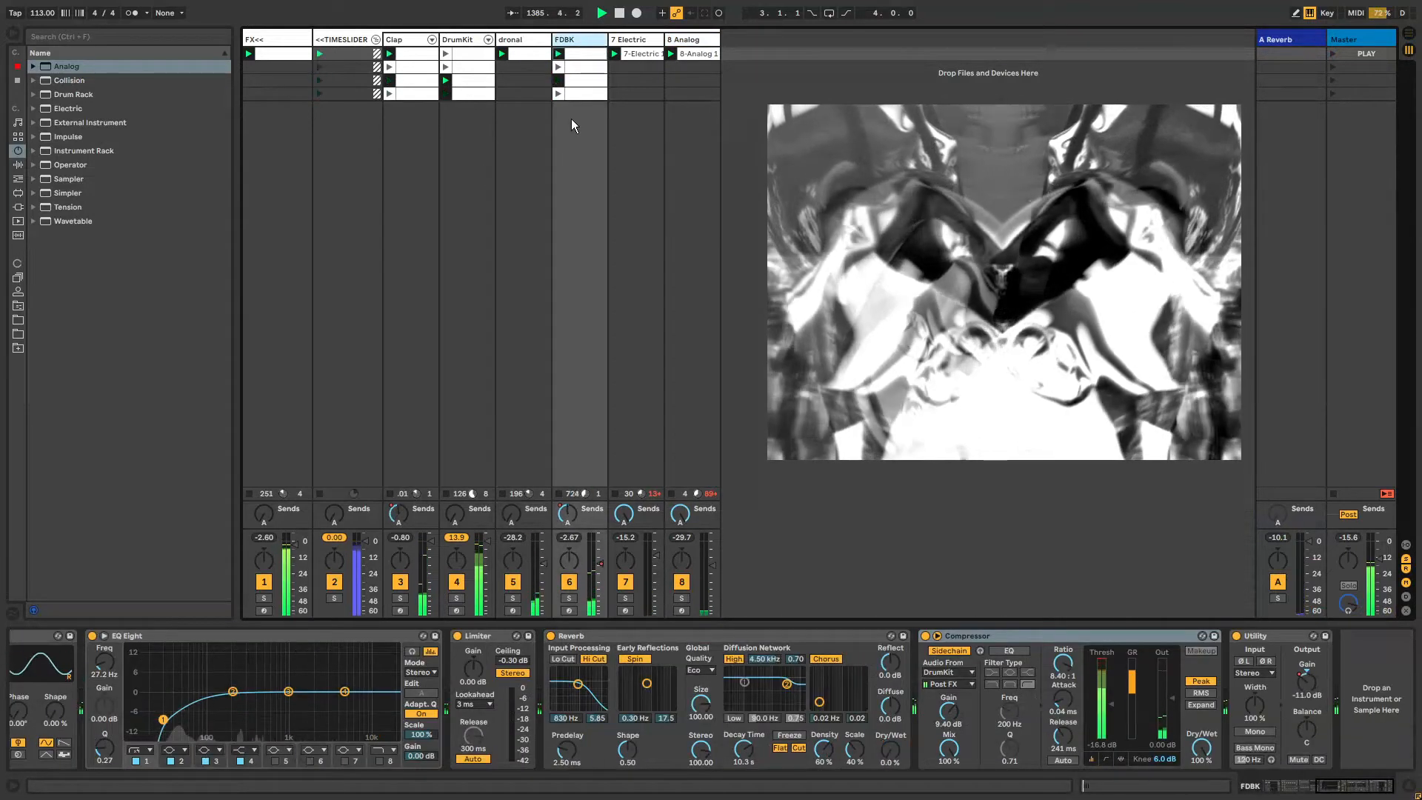
pyautogui.click(282, 43)
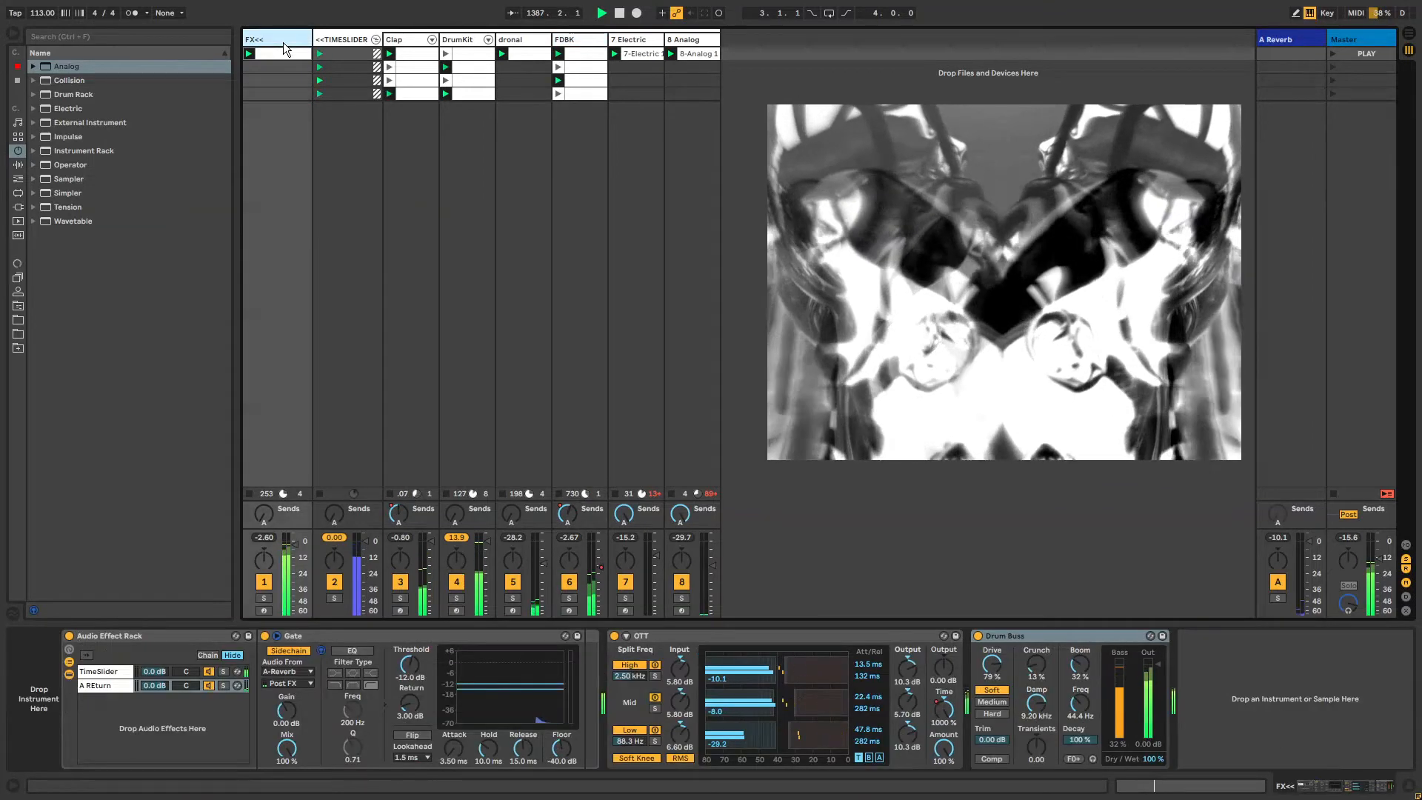
pyautogui.click(1357, 38)
pyautogui.click(1309, 37)
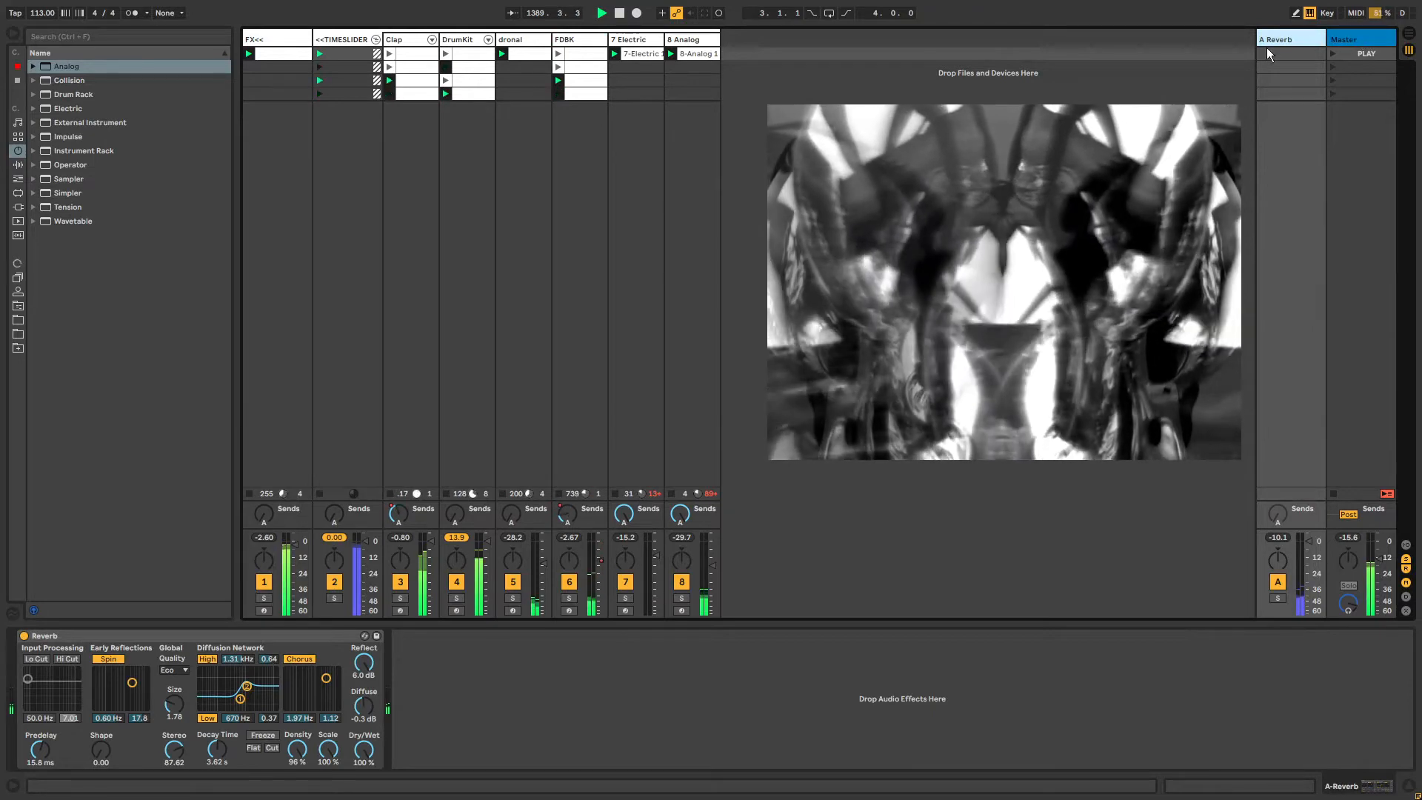
pyautogui.click(692, 40)
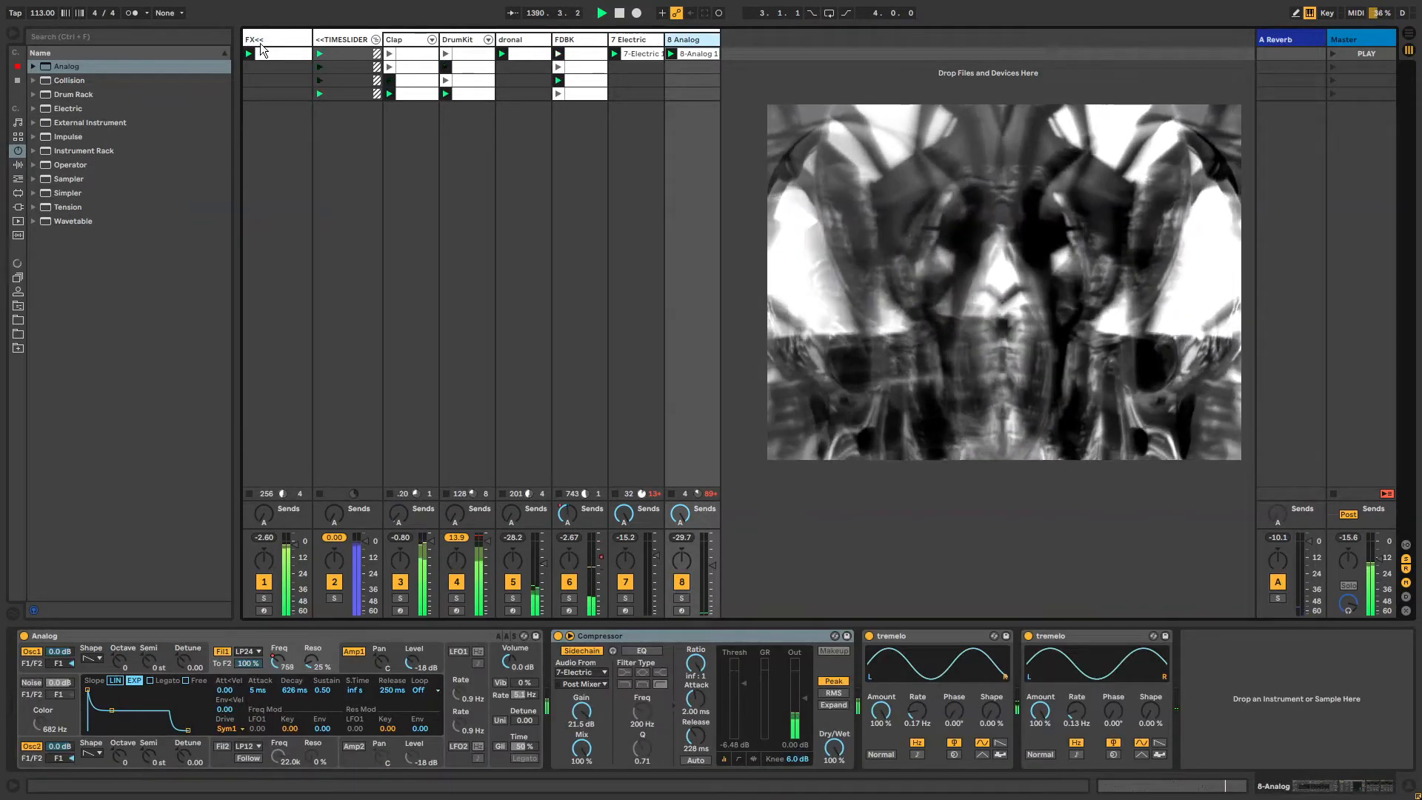
# Inspect the device chains on dronal, Clap, 7 Electric and 8 Analog, finishing on the <<TIMESLIDER group
pyautogui.click(511, 40)
pyautogui.click(411, 41)
pyautogui.click(651, 37)
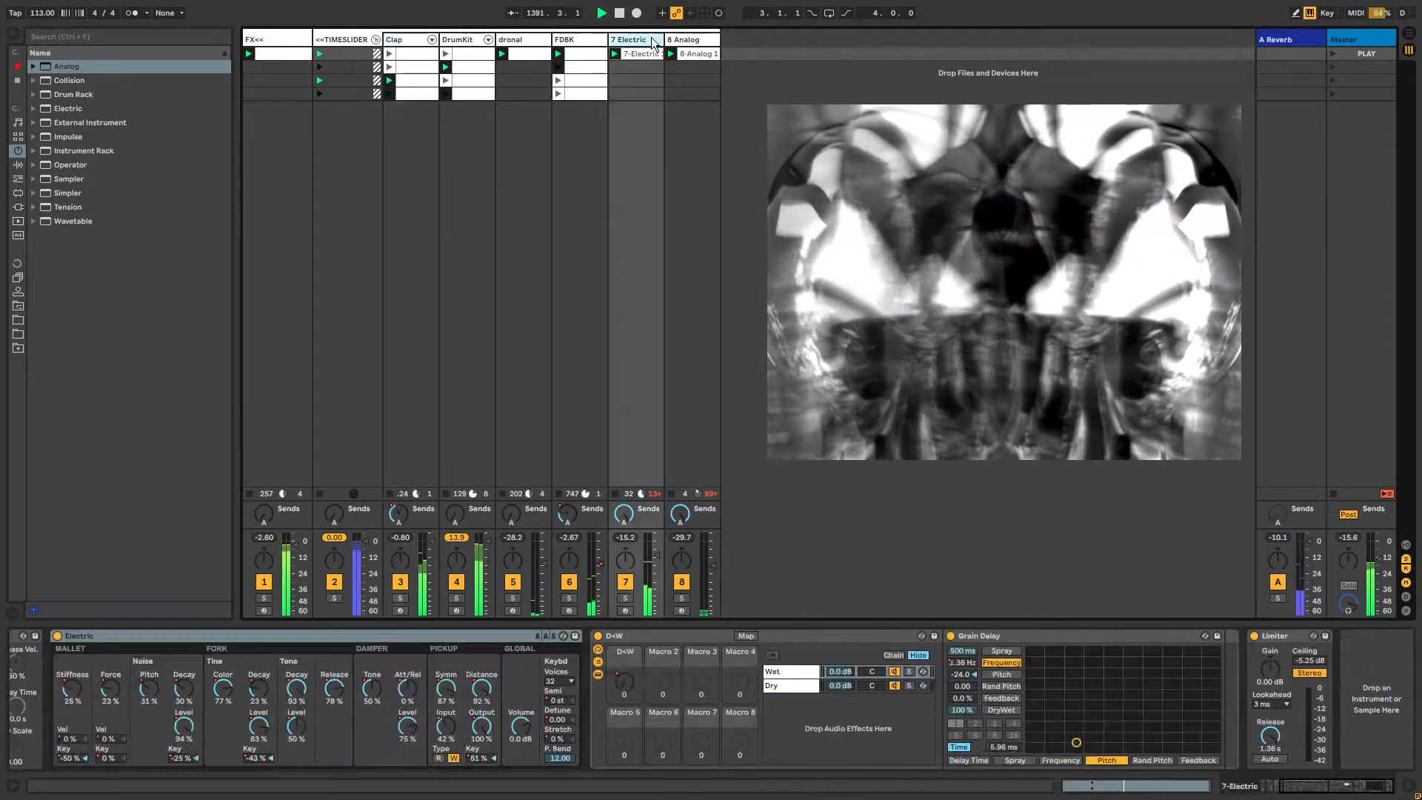
pyautogui.click(679, 38)
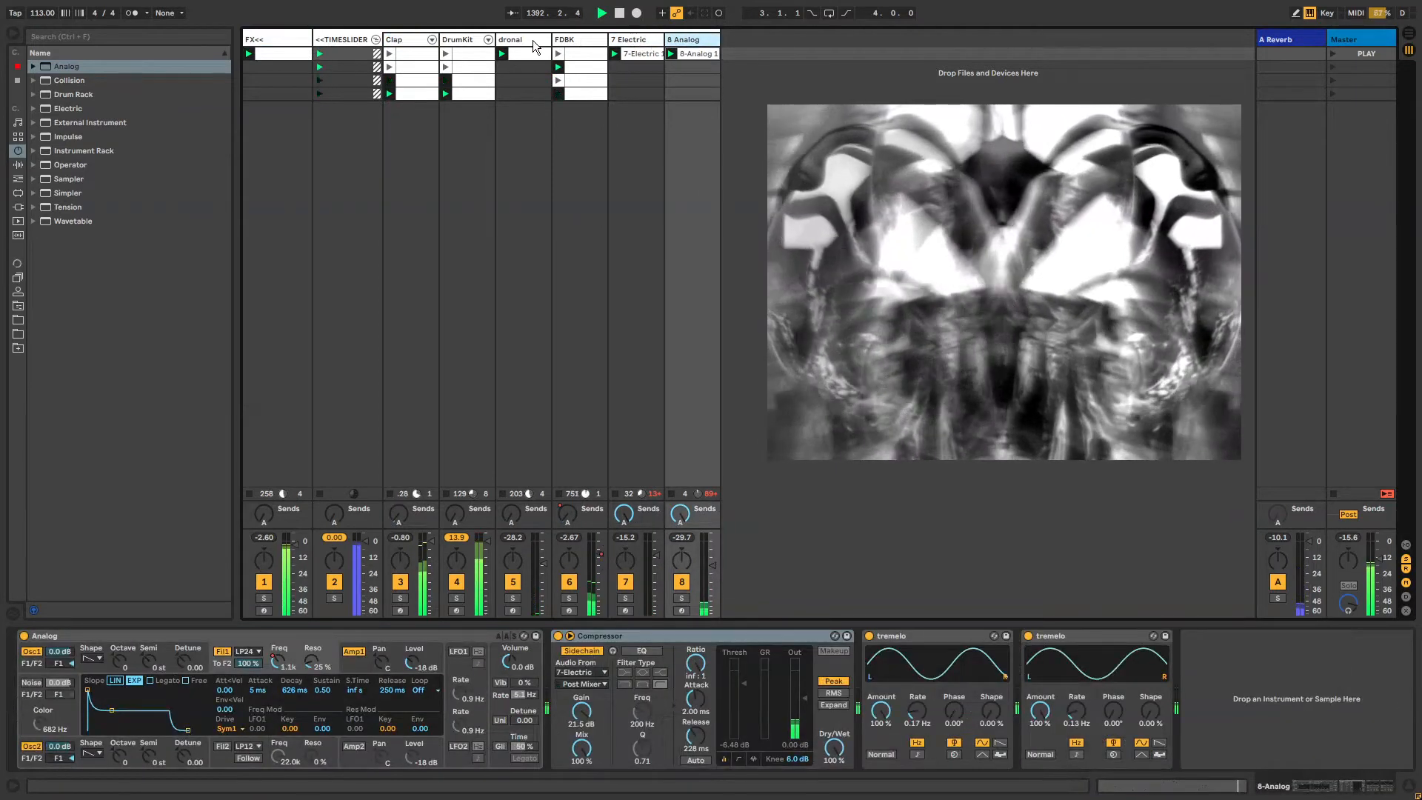
pyautogui.click(532, 40)
pyautogui.click(632, 37)
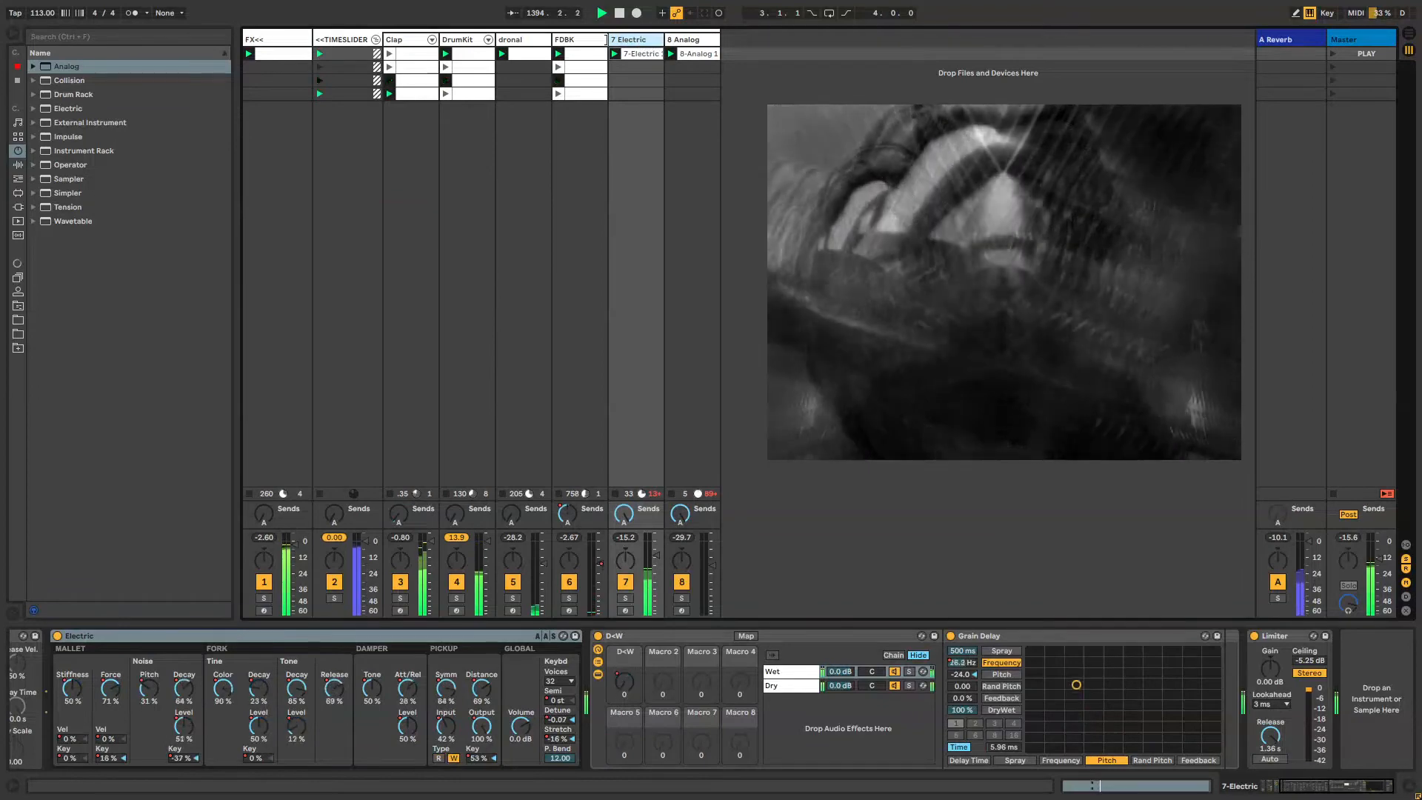
pyautogui.click(353, 37)
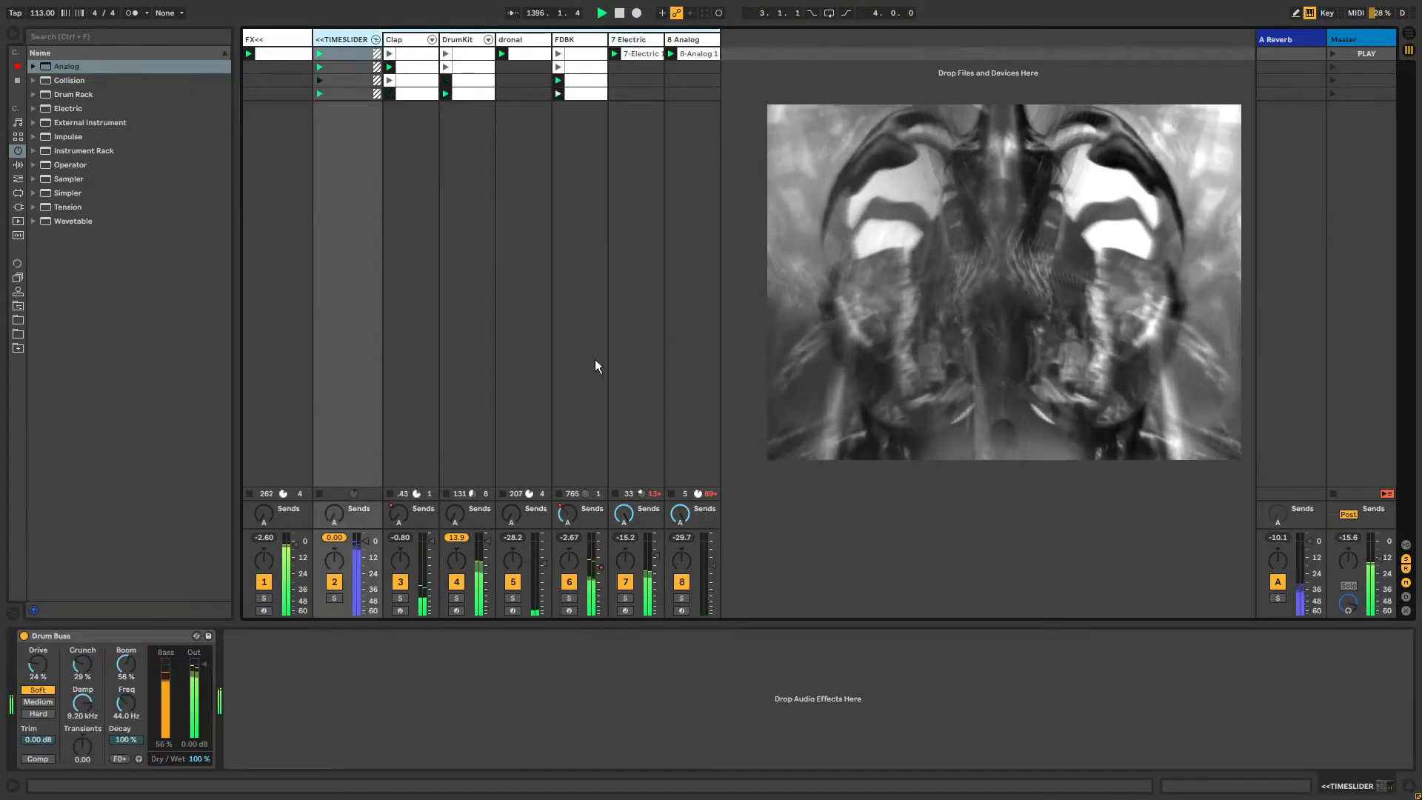
# Reposition the floating visuals window within the empty area between the 8 Analog and A Reverb tracks
pyautogui.moveTo(930, 304); pyautogui.dragTo(949, 313)
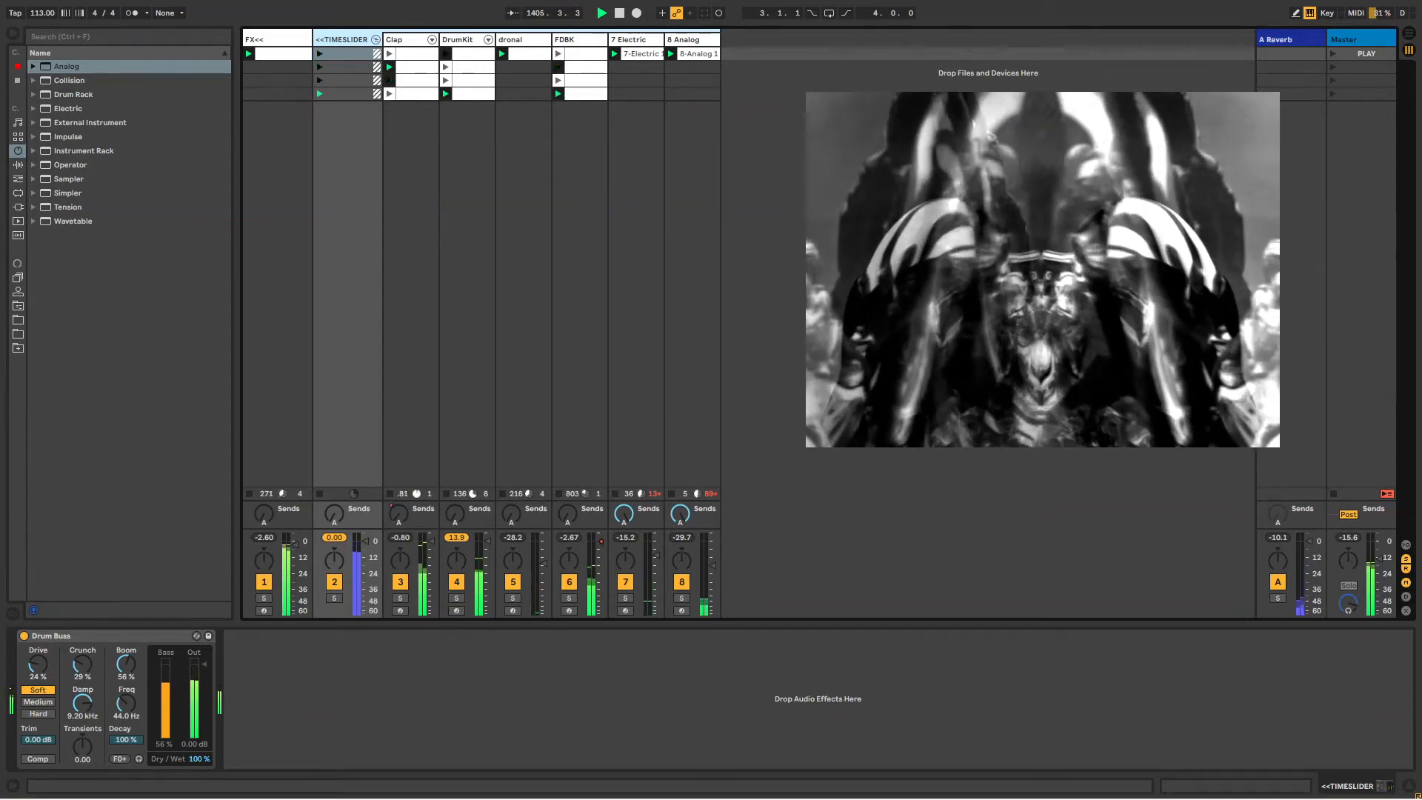
pyautogui.moveTo(938, 296); pyautogui.dragTo(906, 306)
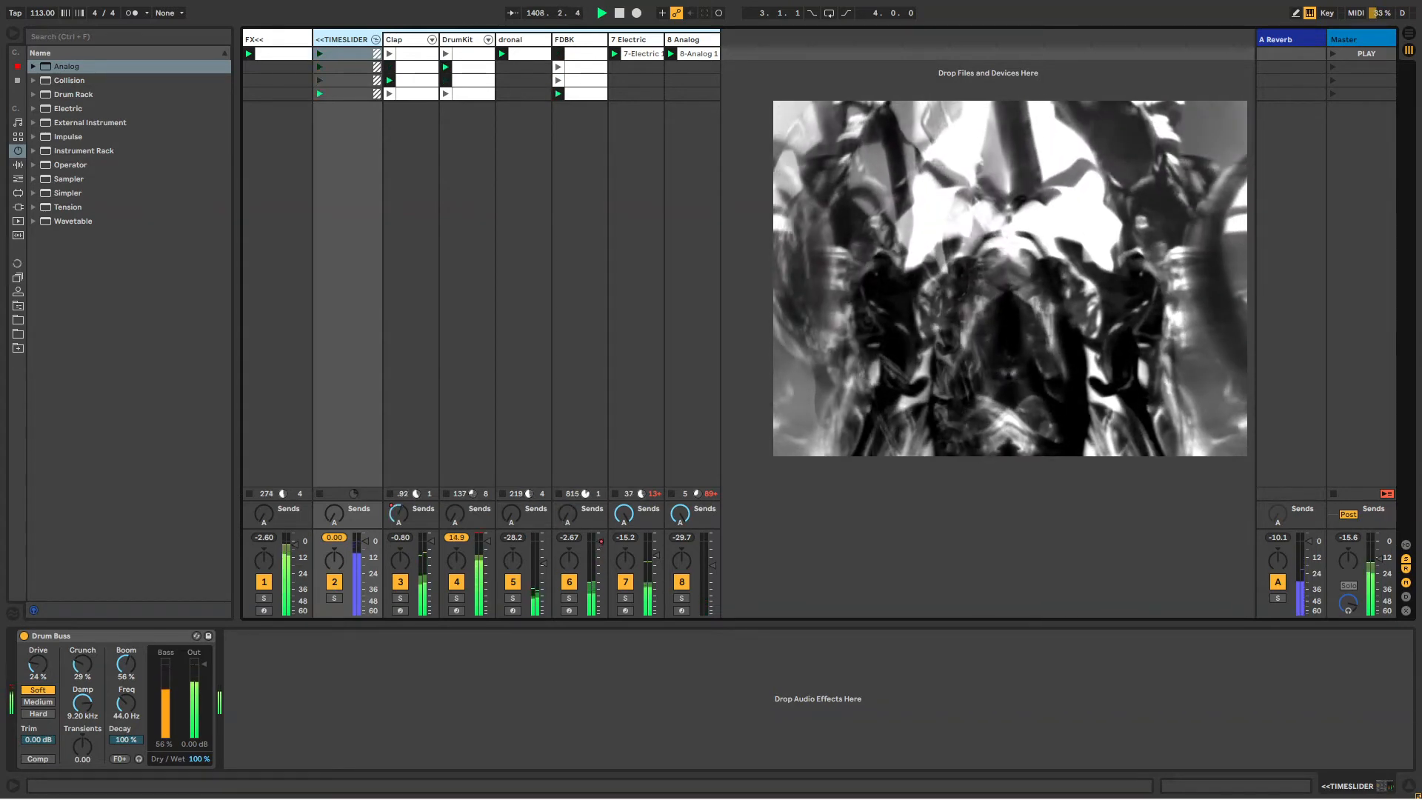
pyautogui.moveTo(912, 291)
pyautogui.mouseDown()
pyautogui.moveTo(904, 252)
pyautogui.moveTo(912, 277)
pyautogui.mouseUp()
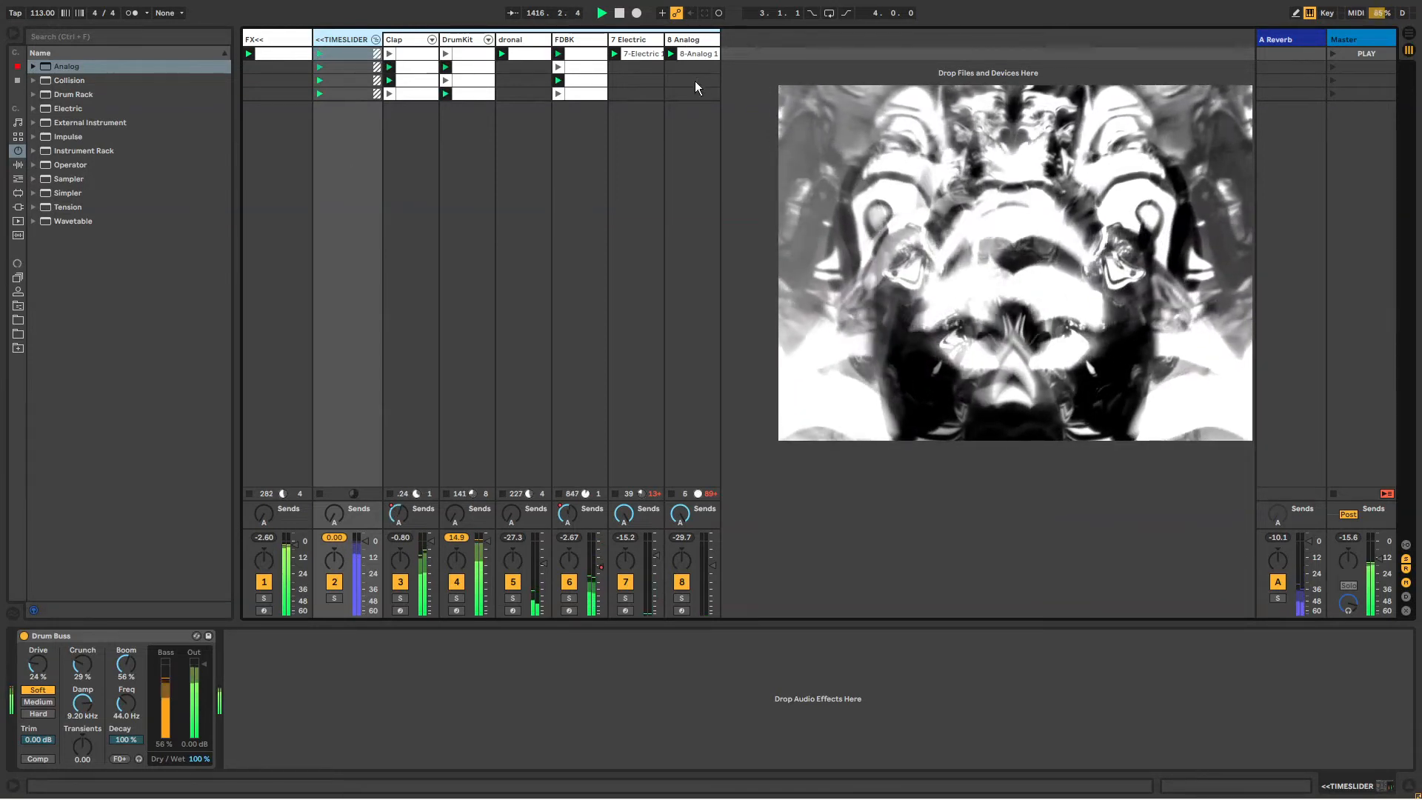
# Examine the effects on Clap, 7 Electric, 8 Analog, dronal and DrumKit, ending on the <<TIMESLIDER group's Drum Buss
pyautogui.click(404, 40)
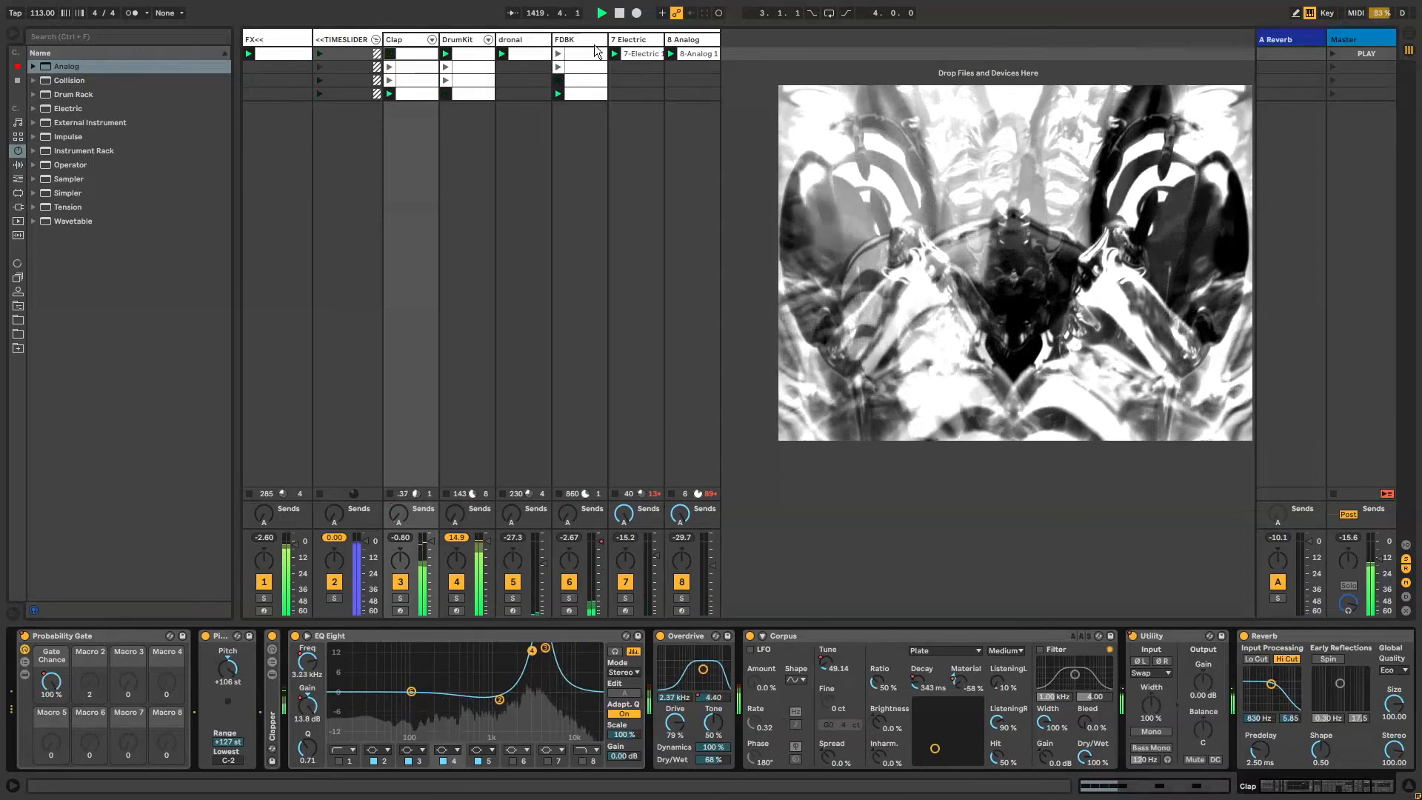
pyautogui.click(621, 39)
pyautogui.click(686, 41)
pyautogui.click(518, 39)
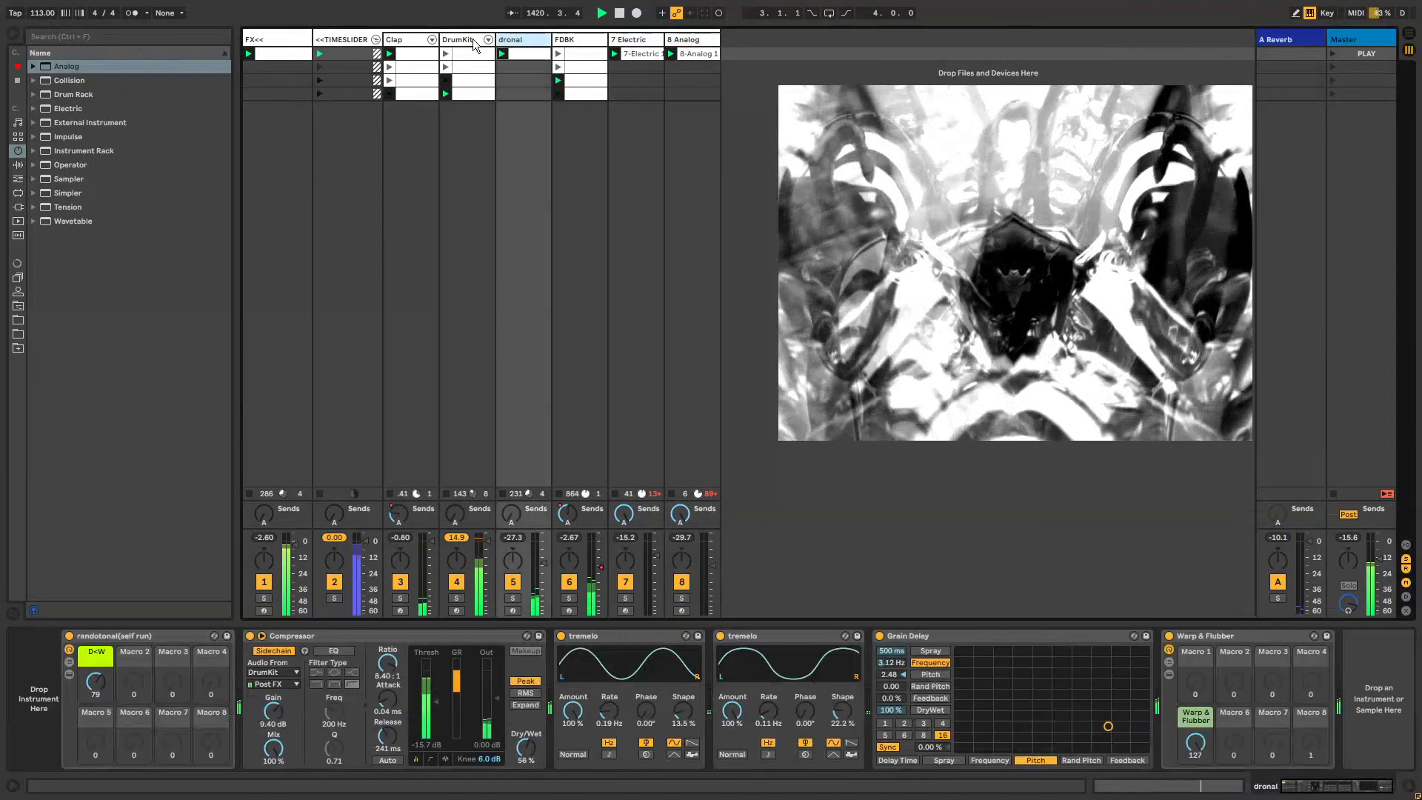
pyautogui.click(470, 39)
pyautogui.click(355, 38)
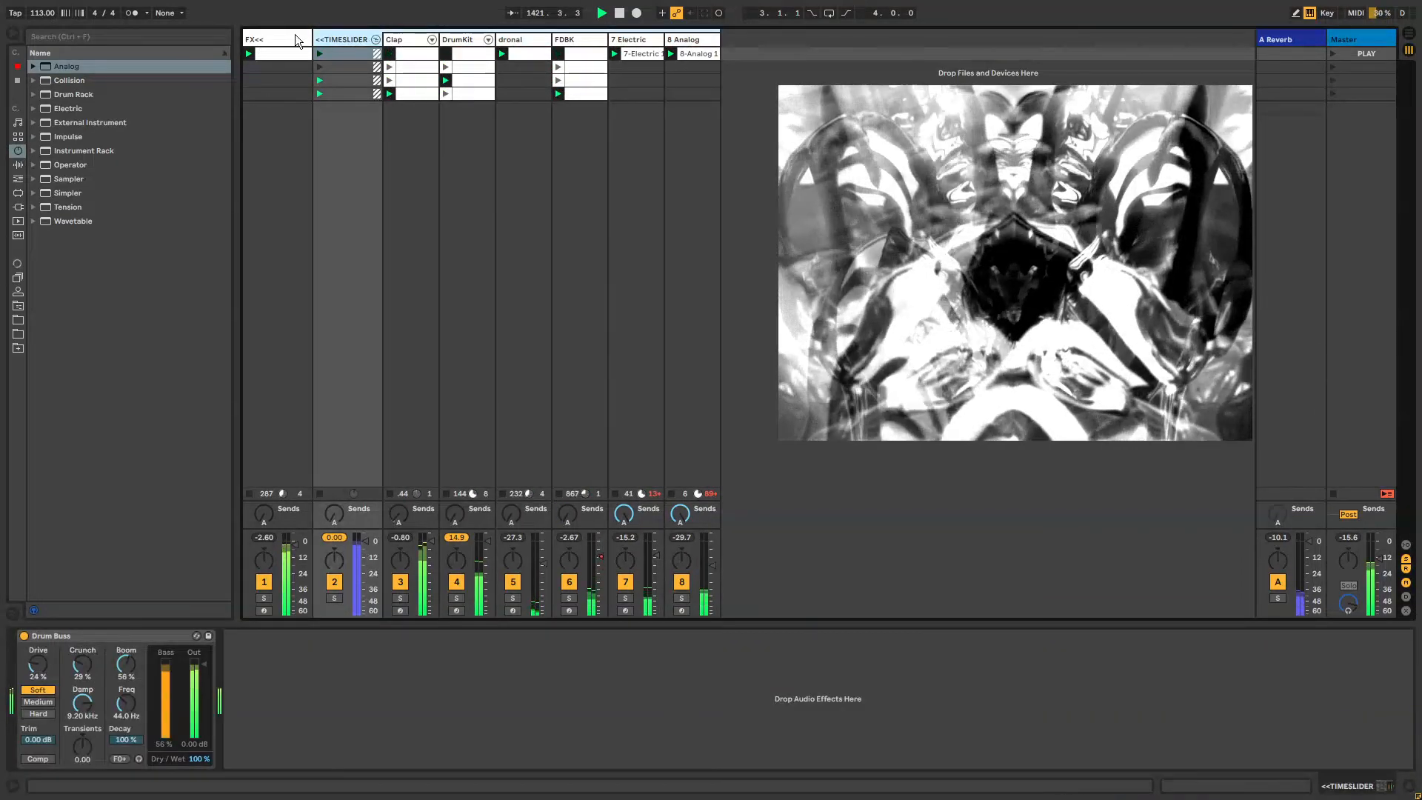
# Go through the devices on FX<<, DrumKit, dronal, FDBK and 7 Electric, ending on 8 Analog
pyautogui.click(295, 36)
pyautogui.click(468, 39)
pyautogui.click(530, 39)
pyautogui.click(559, 39)
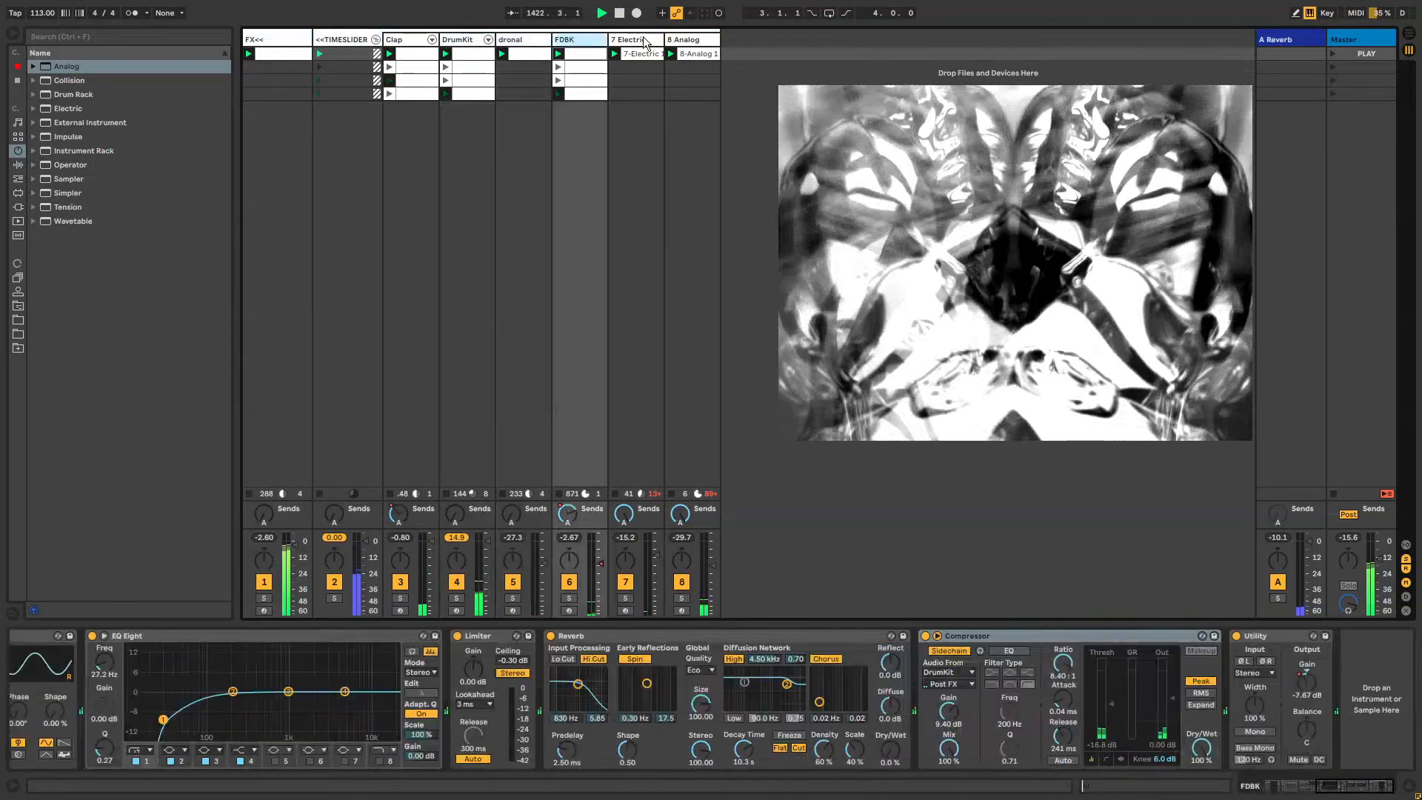
pyautogui.click(622, 39)
pyautogui.click(686, 39)
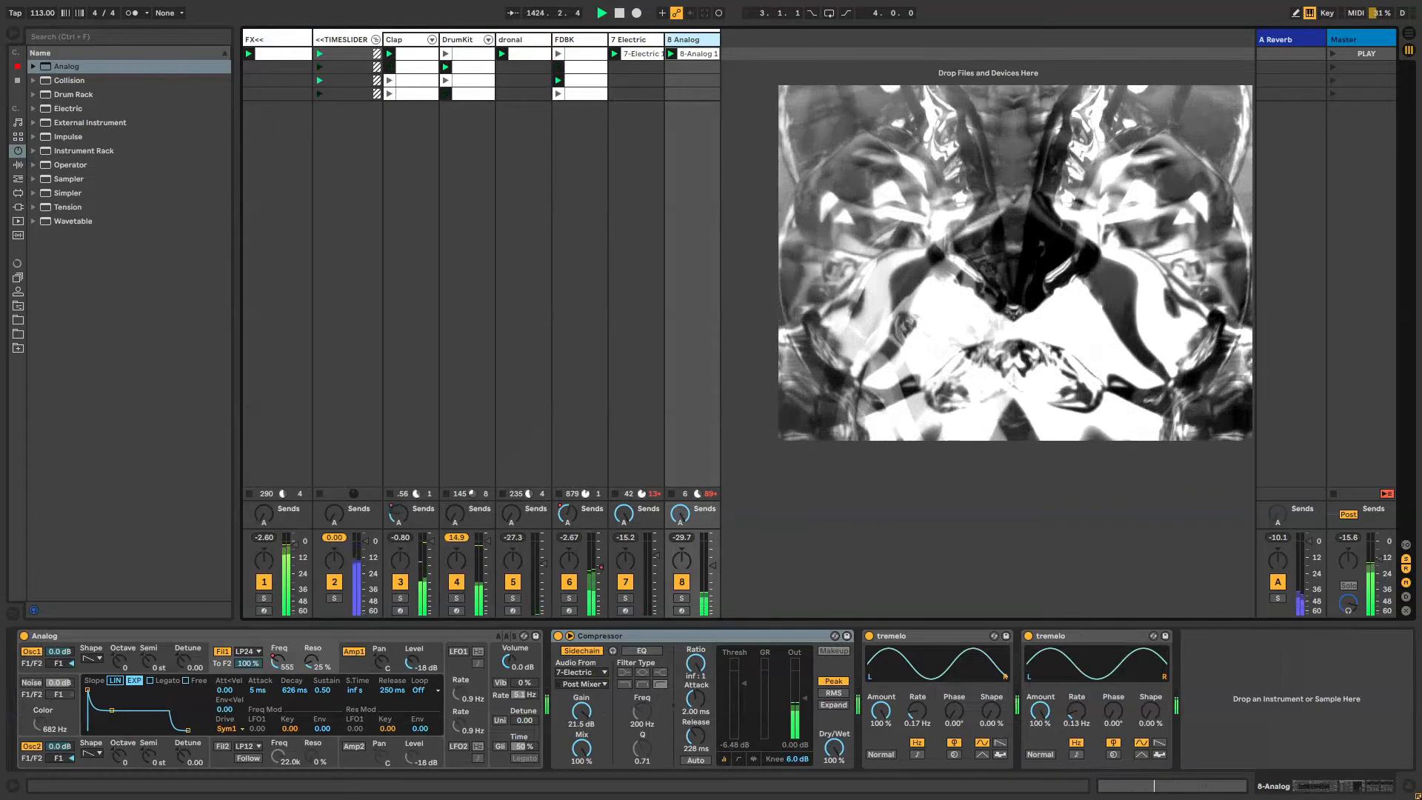
# Move the visuals window aside to uncover OBS, place OBS over the device area, and return the visuals to the empty area
pyautogui.moveTo(934, 349); pyautogui.dragTo(624, 369)
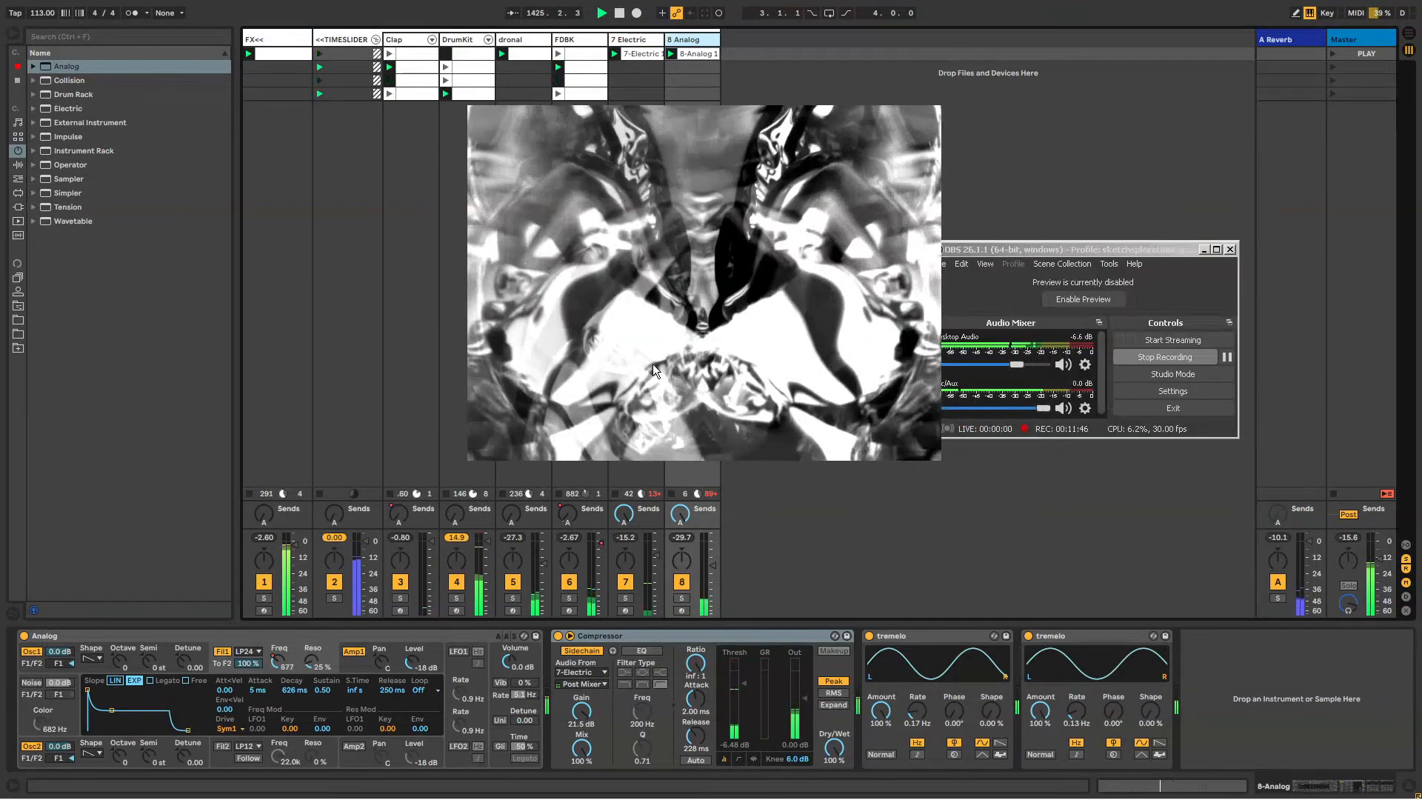
pyautogui.moveTo(1019, 249); pyautogui.dragTo(1057, 565)
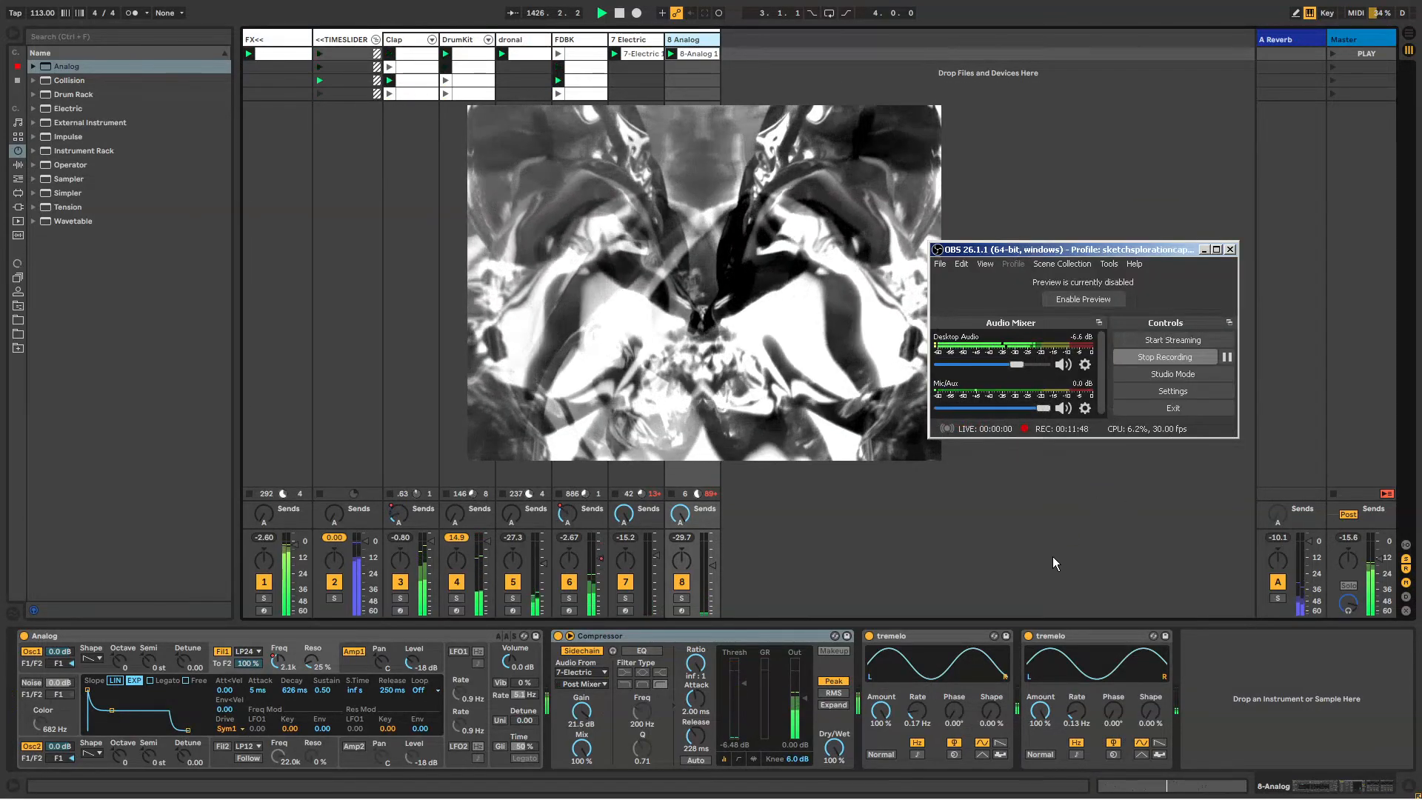
pyautogui.moveTo(763, 338); pyautogui.dragTo(1032, 329)
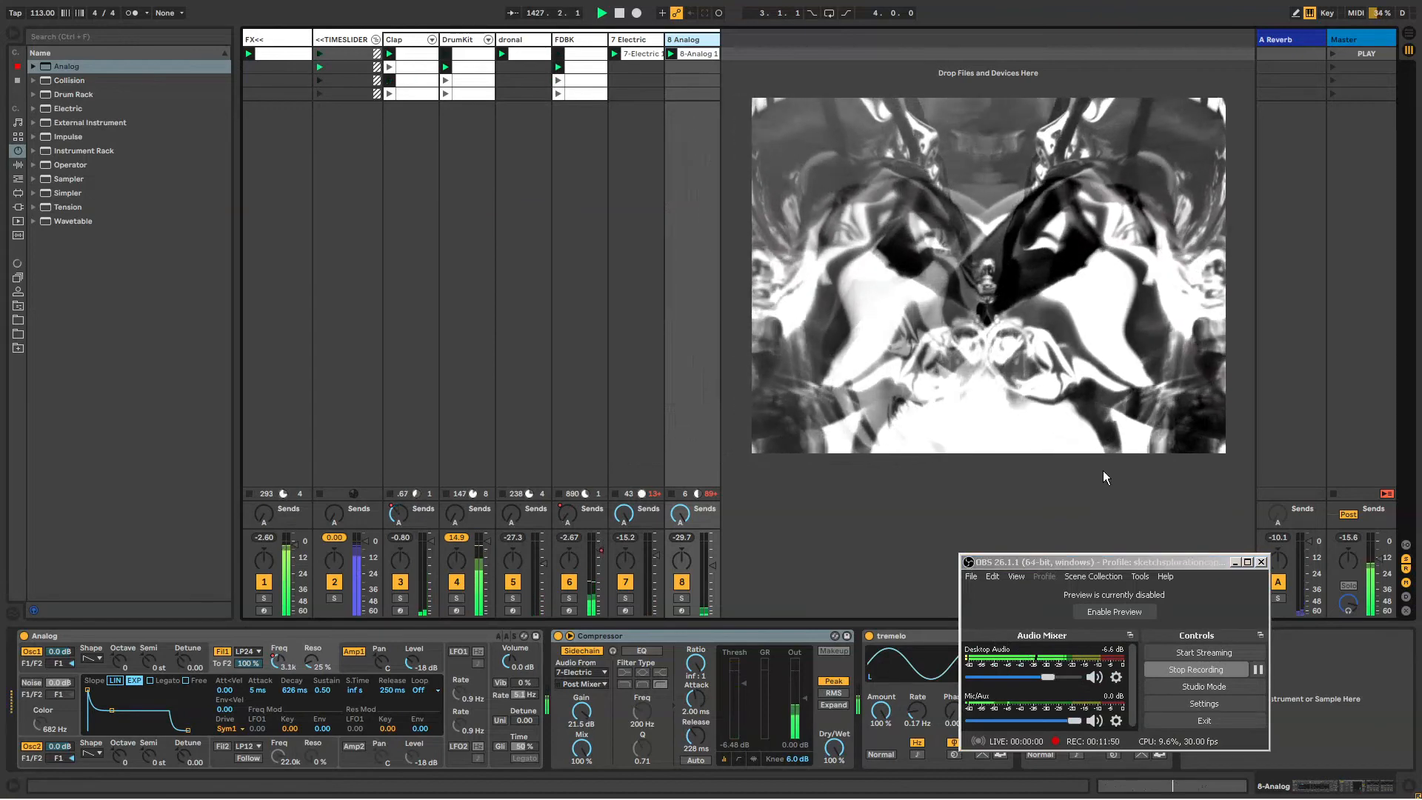